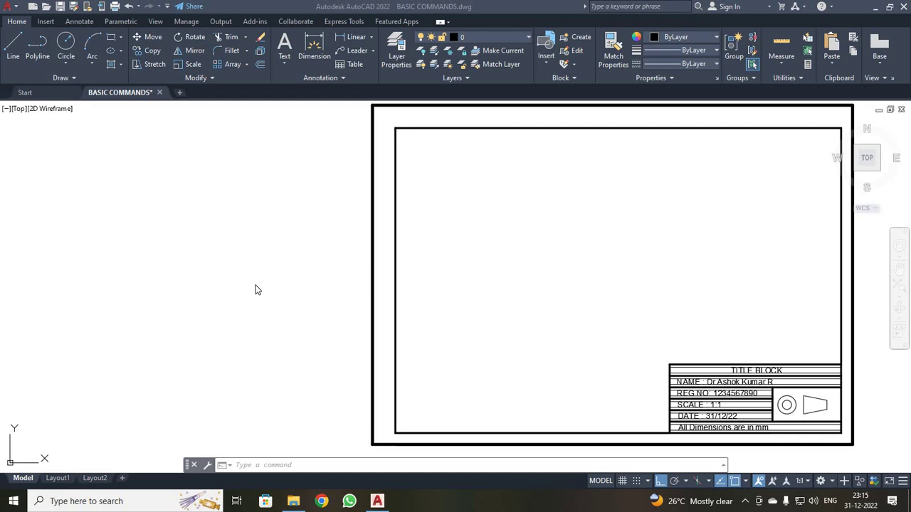
Step: Start an image attachment with IMAGEATTACH and open Slide5 from the 3. CONIC CURVES folder as the reference file
left_click(270, 465)
type("IMAGEATTACH")
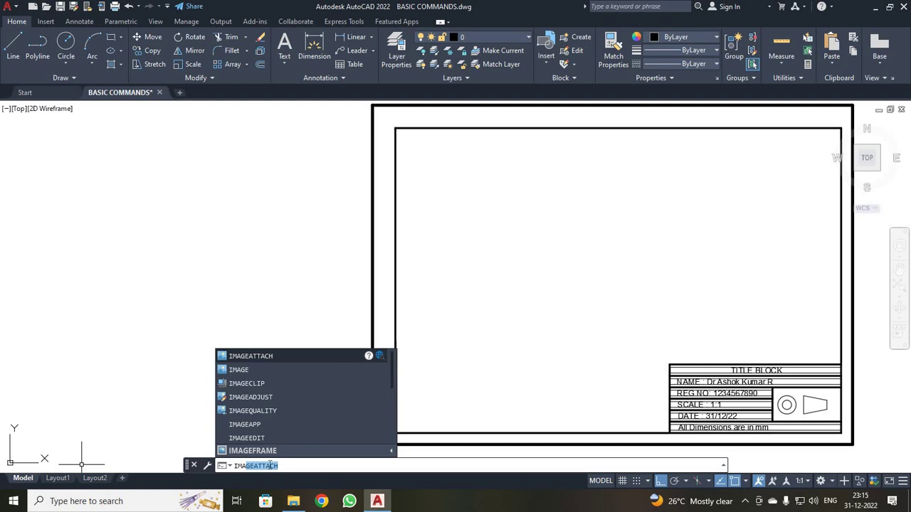
key("Return")
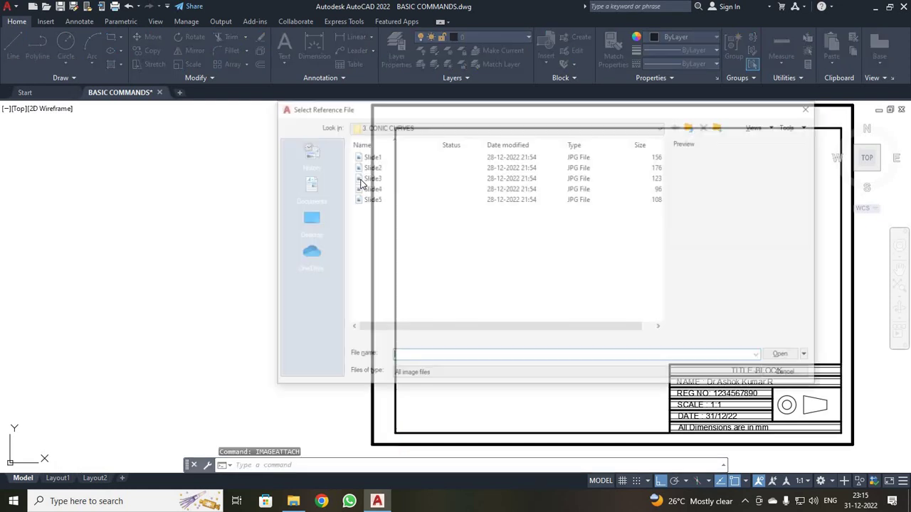
left_click(369, 199)
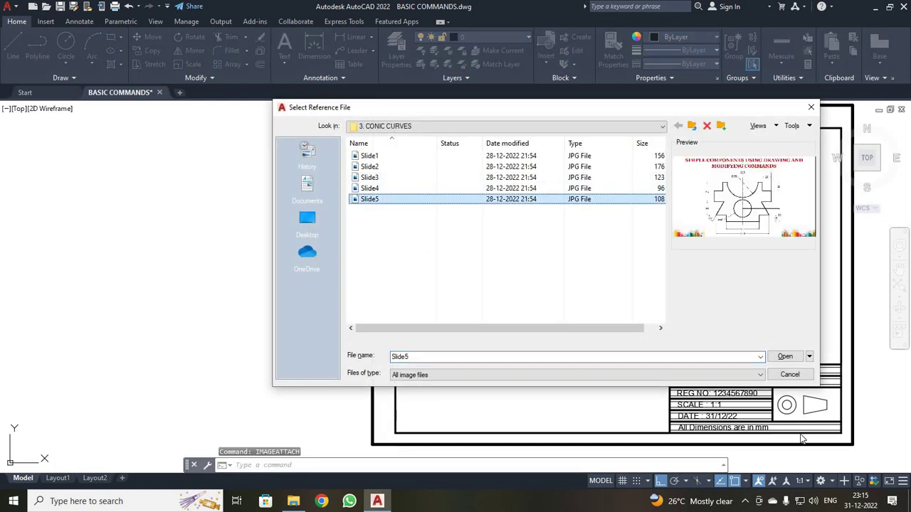
left_click(784, 355)
Step: Attach the image with no path and a fixed scale of 0.8, and place it beside the drawing sheet's outer border
left_click(503, 211)
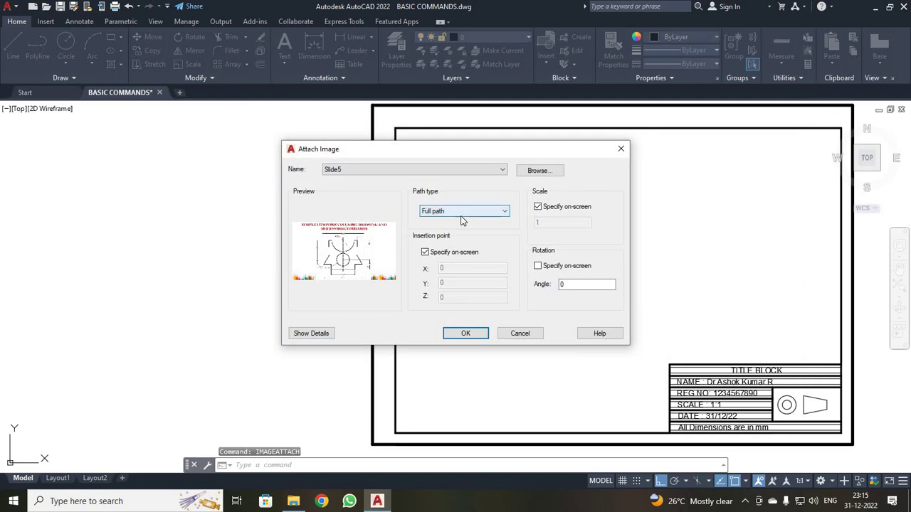
left_click(537, 206)
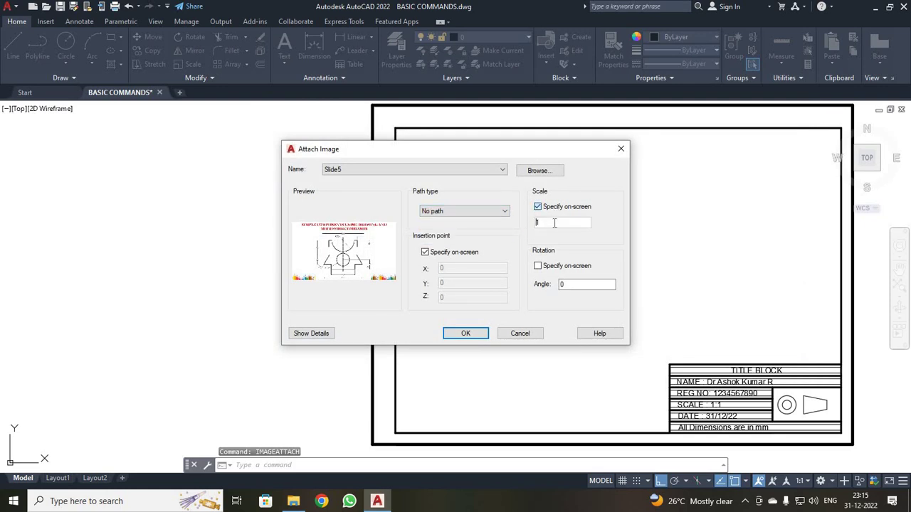
key("Tab")
type("0.8")
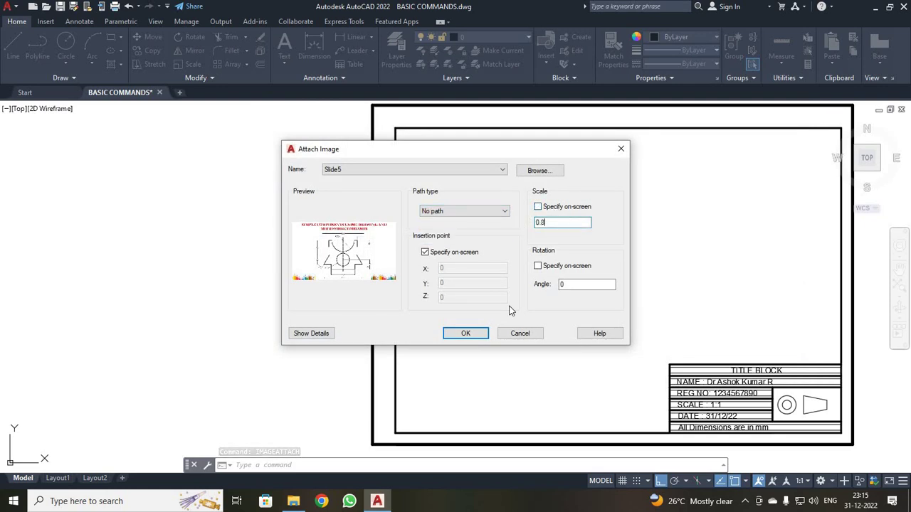
left_click(465, 333)
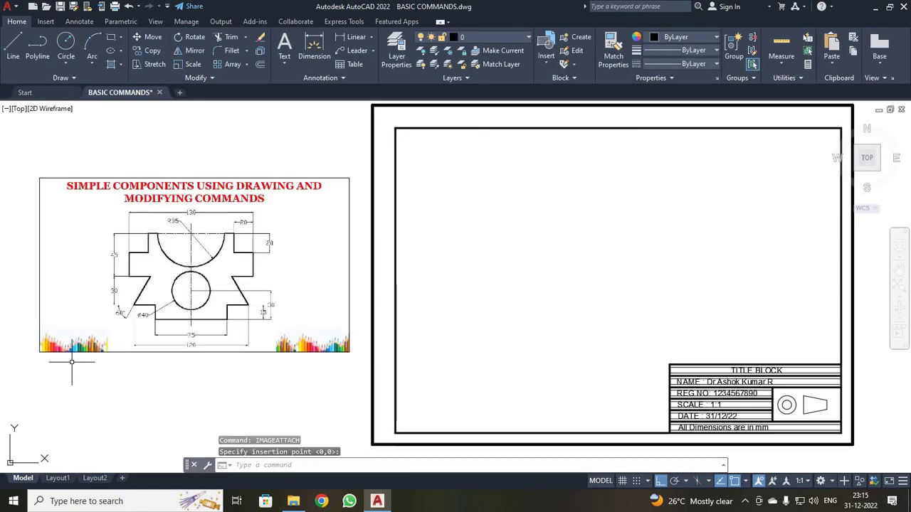
Step: Examine the component's shape and dimensions in the attached reference image and return to a view of the whole drawing
scroll(95, 356, "up", 2)
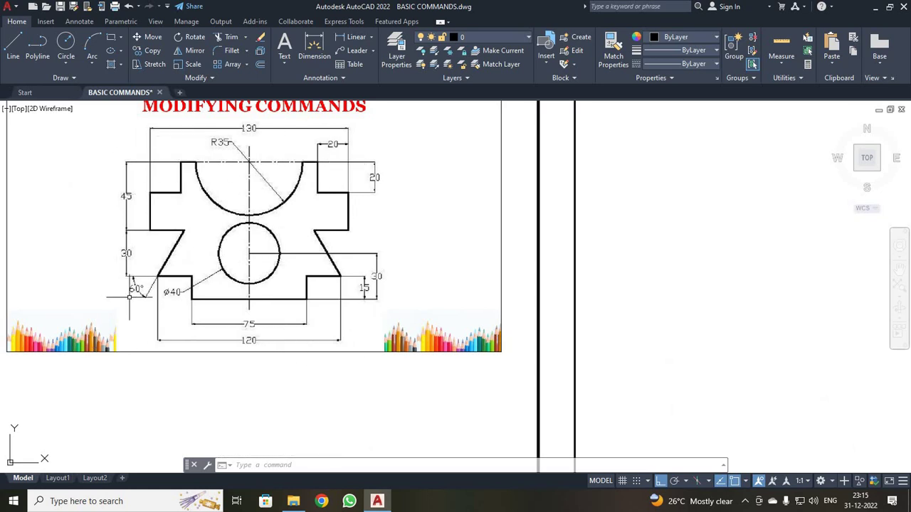
scroll(298, 249, "down", 2)
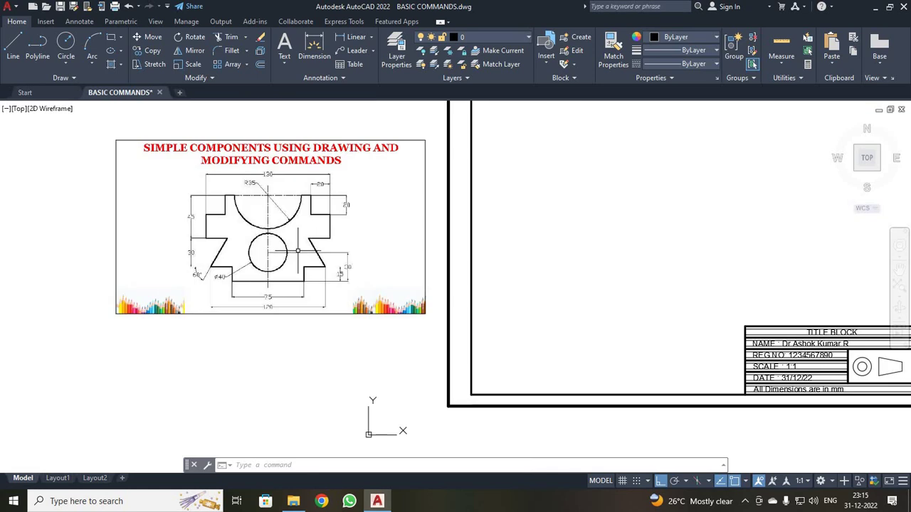
scroll(297, 249, "up", 2)
scroll(297, 251, "down", 2)
type("z")
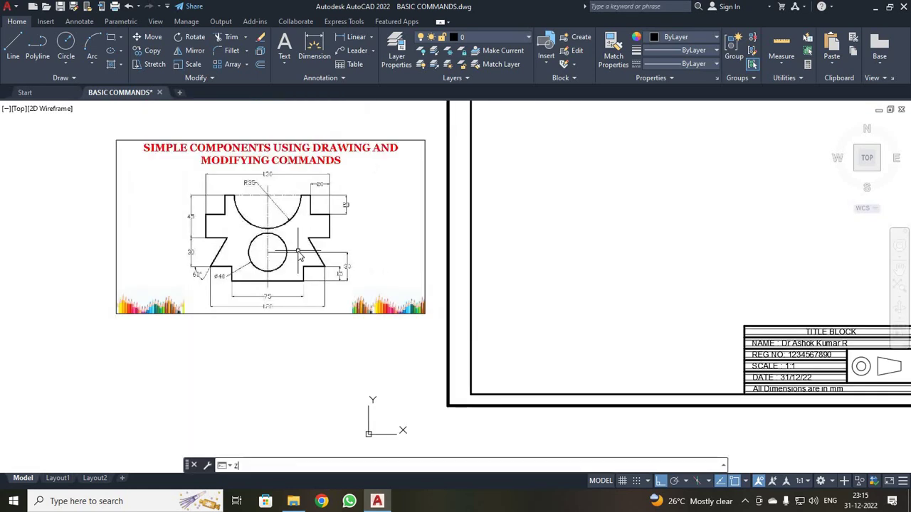
key("Return")
type("A")
key("Return")
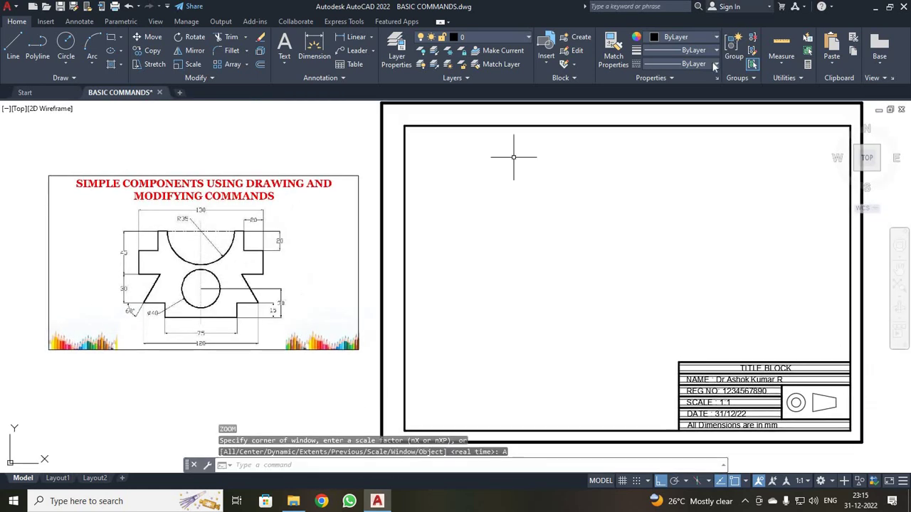
Step: Load the CENTER2 linetype from acadiso.lin into the drawing
left_click(710, 64)
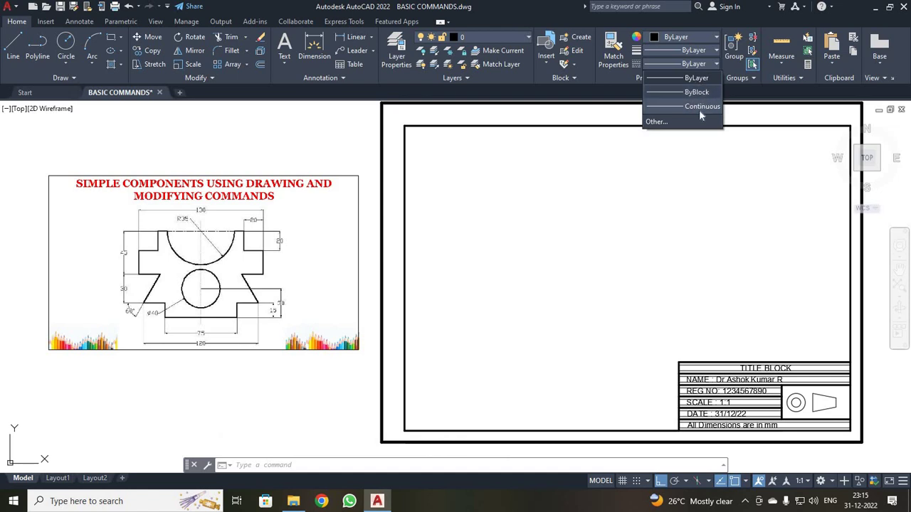
left_click(655, 121)
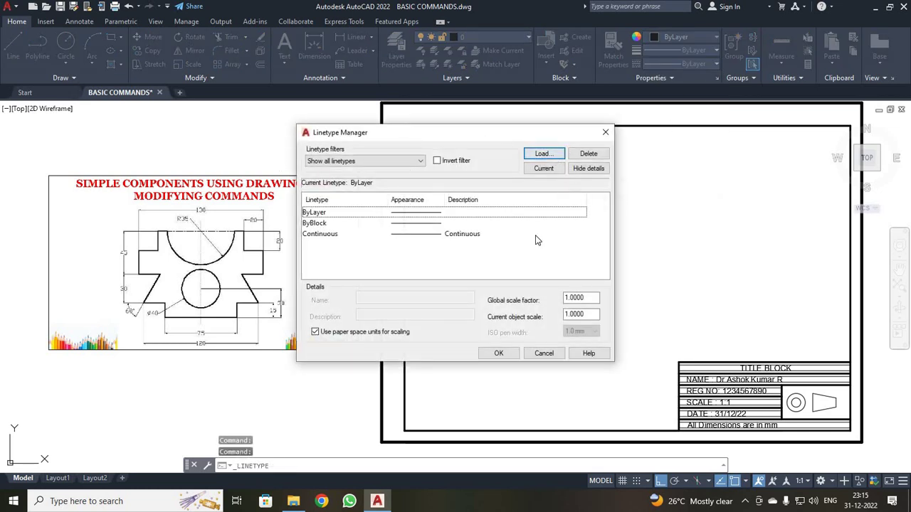
left_click(543, 154)
scroll(431, 281, "down", 4)
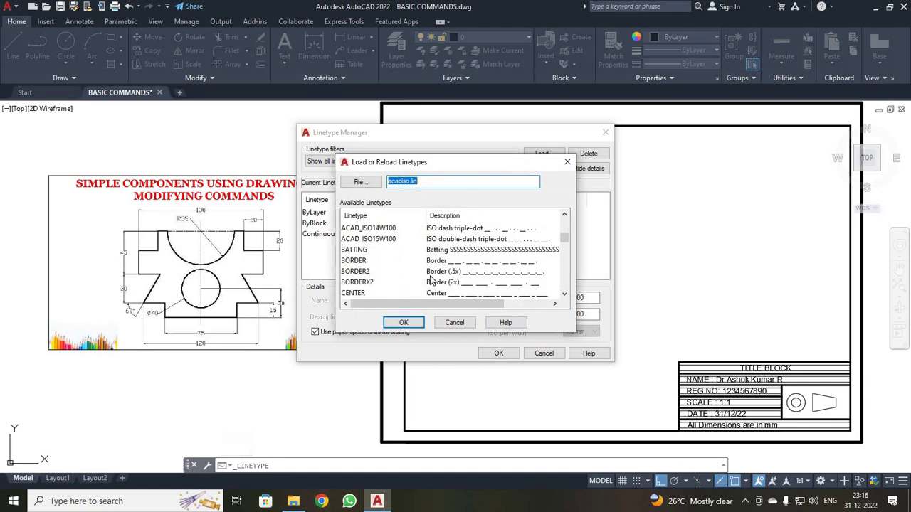
left_click(358, 240)
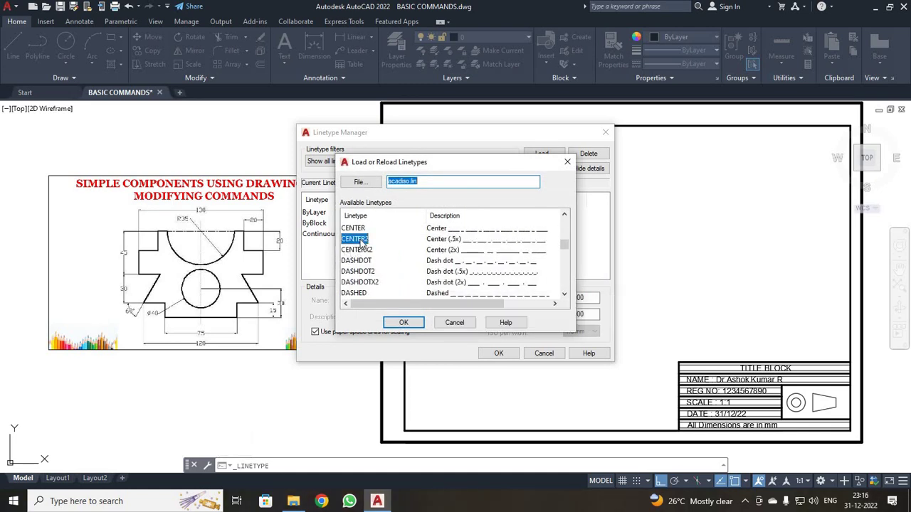
left_click(403, 322)
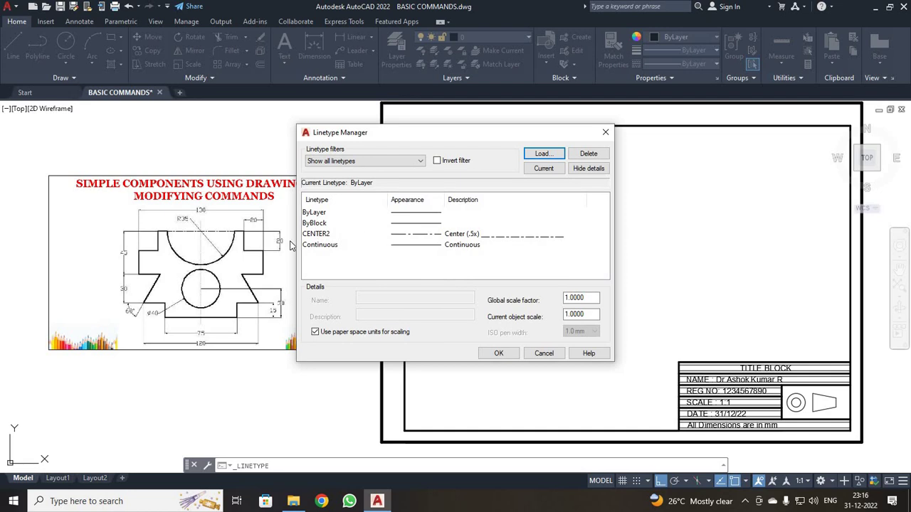
Step: Load the DASHED2 linetype from acadiso.lin and accept the linetype settings
left_click(541, 153)
scroll(417, 246, "down", 6)
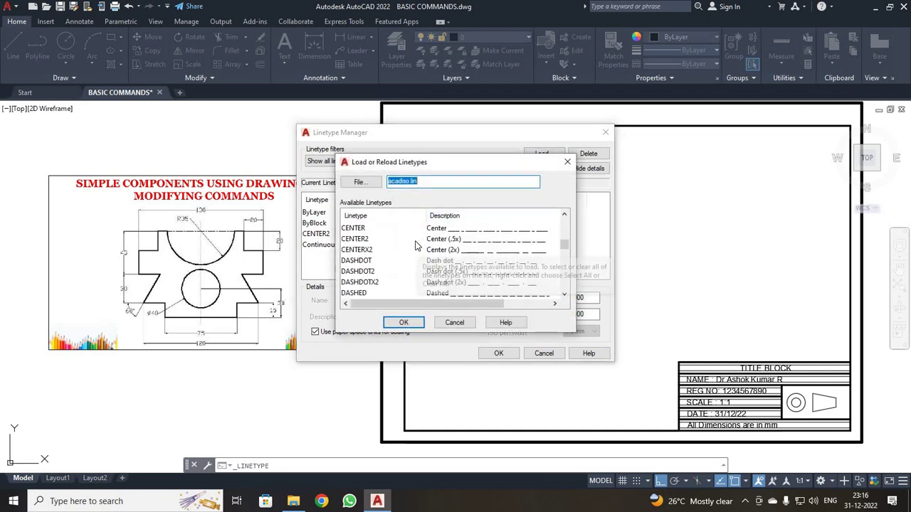
left_click(363, 272)
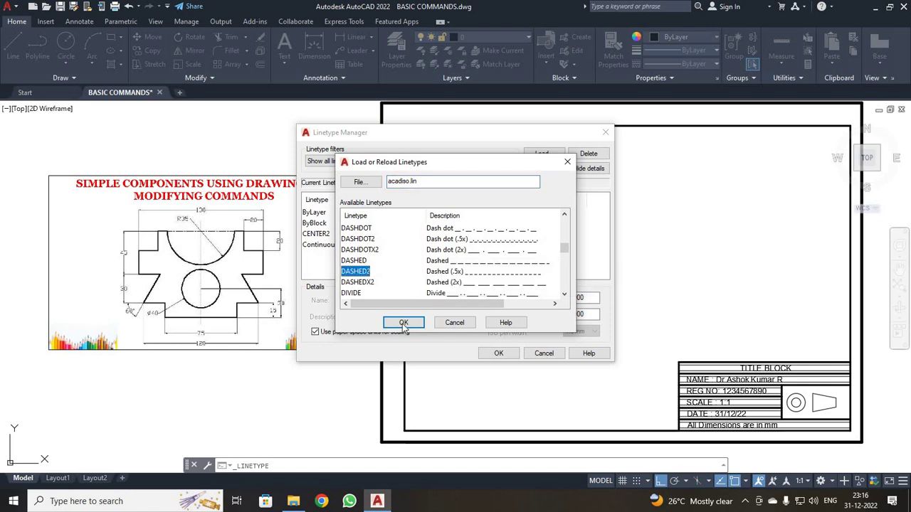
left_click(403, 322)
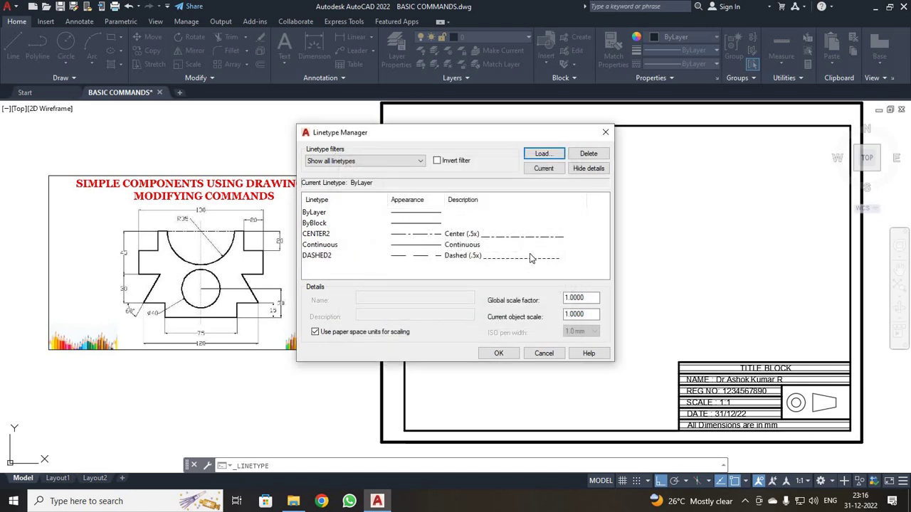
left_click(498, 353)
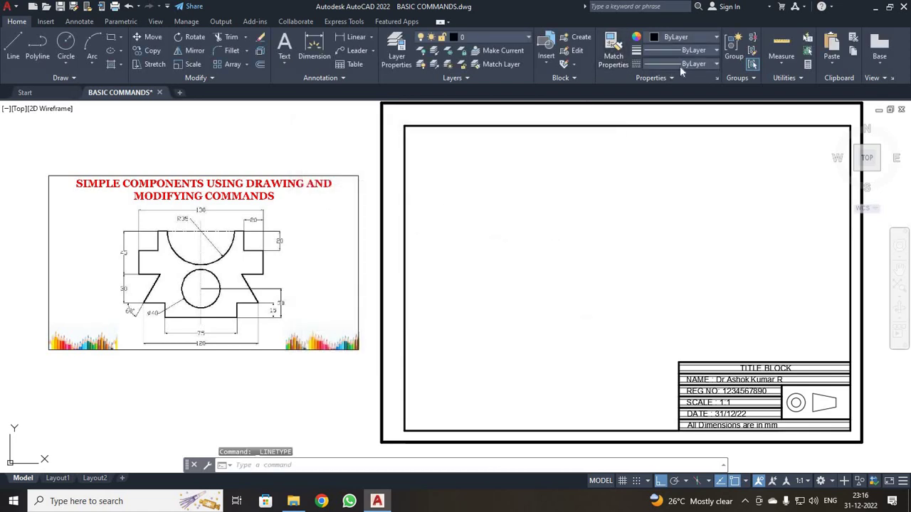
Step: Make CENTER2 the current linetype and draw a long vertical centre line in the left half of the sheet's inner frame
left_click(681, 64)
left_click(698, 106)
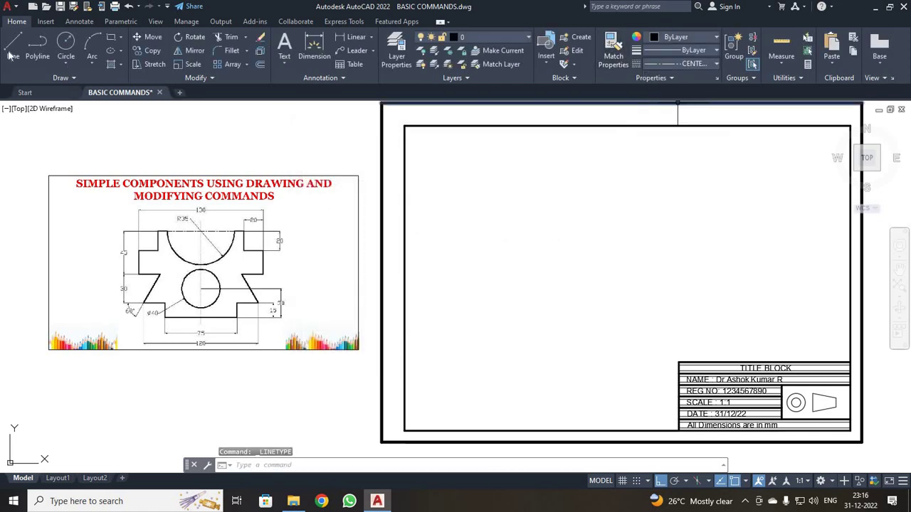
left_click(13, 49)
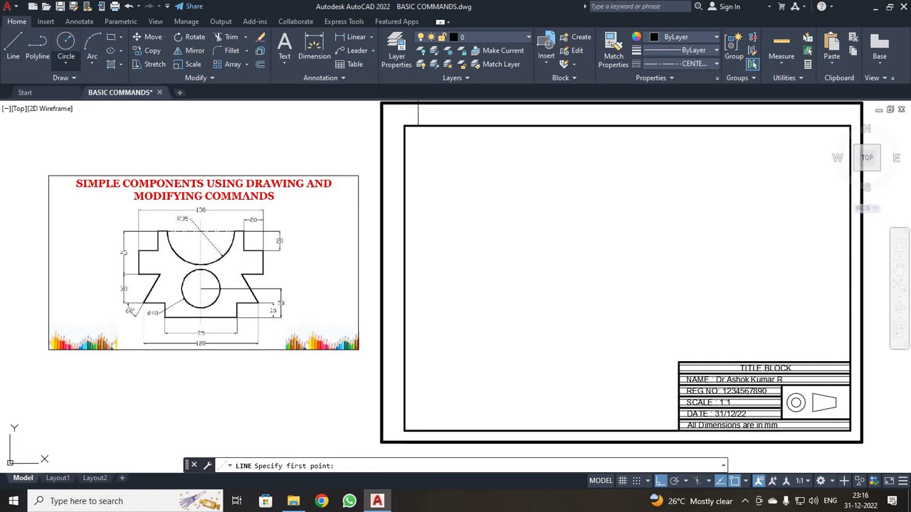
left_click(516, 182)
left_click(515, 370)
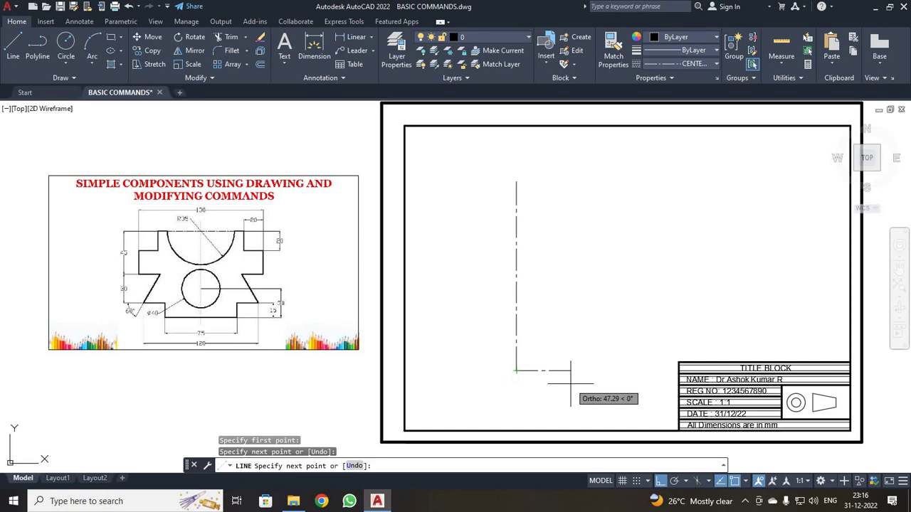
key("Escape")
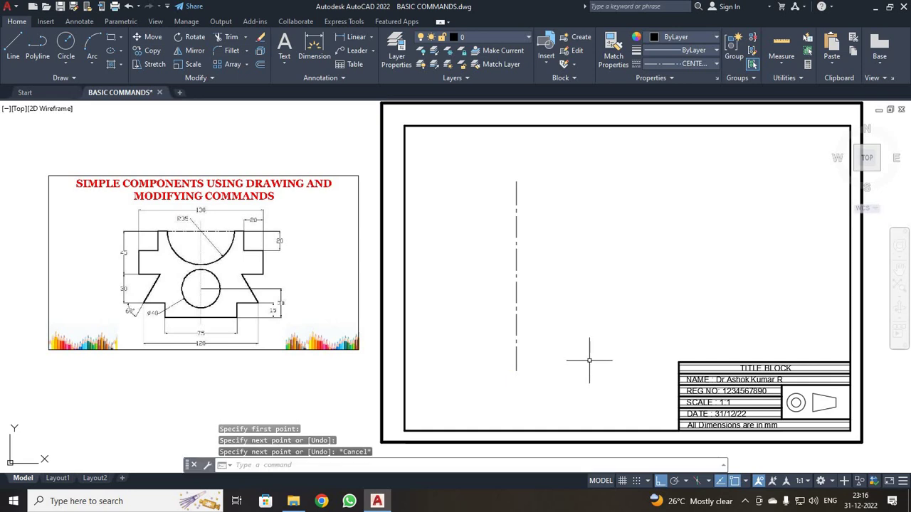
Step: Return the linetype to ByLayer and draw the lower right outline from the centre line: 37.5 right, 15 up and 22.5 right
left_click(704, 63)
left_click(683, 77)
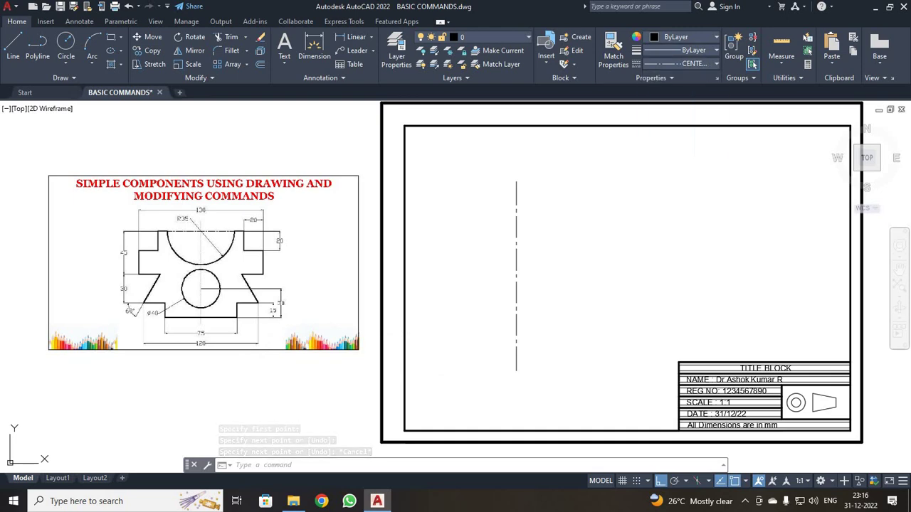
scroll(200, 329, "up", 2)
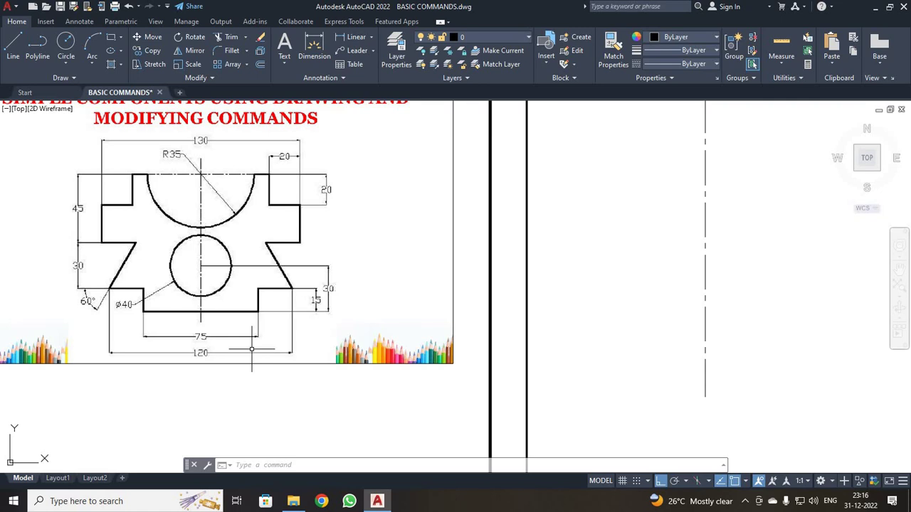
left_click(13, 46)
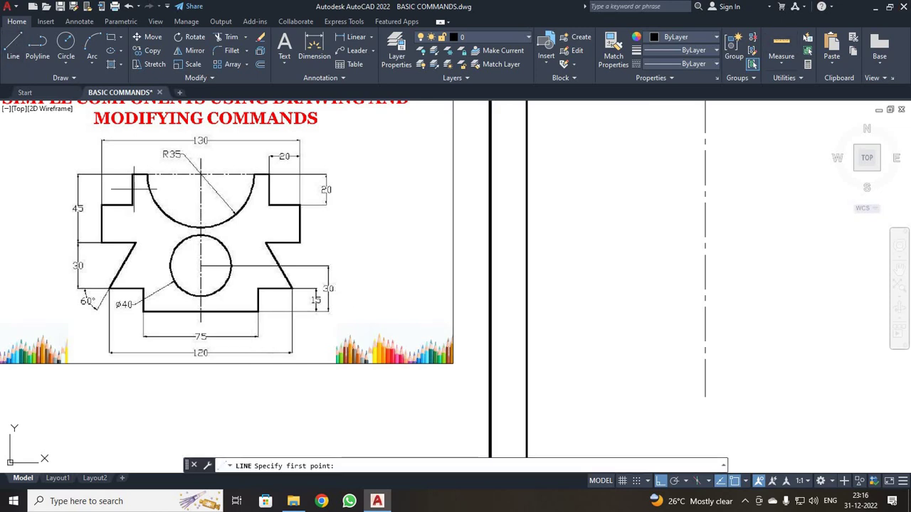
left_click(706, 338)
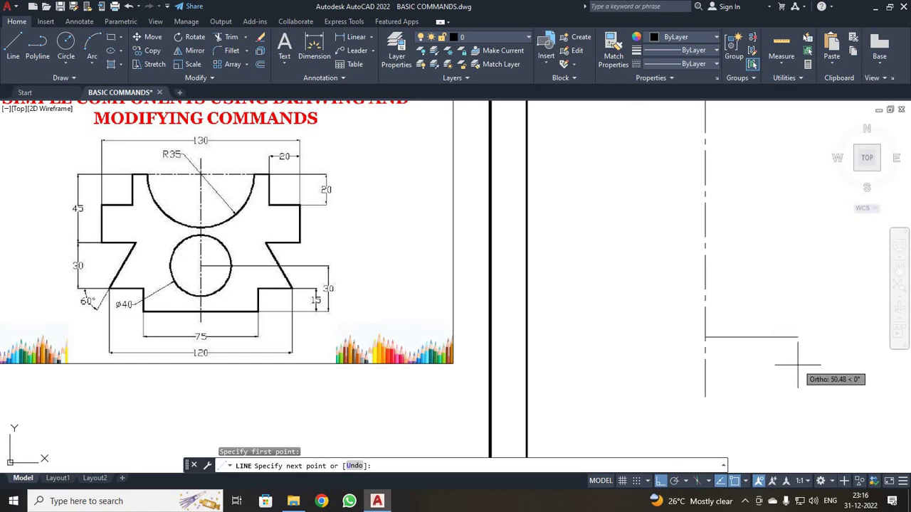
type("37.5")
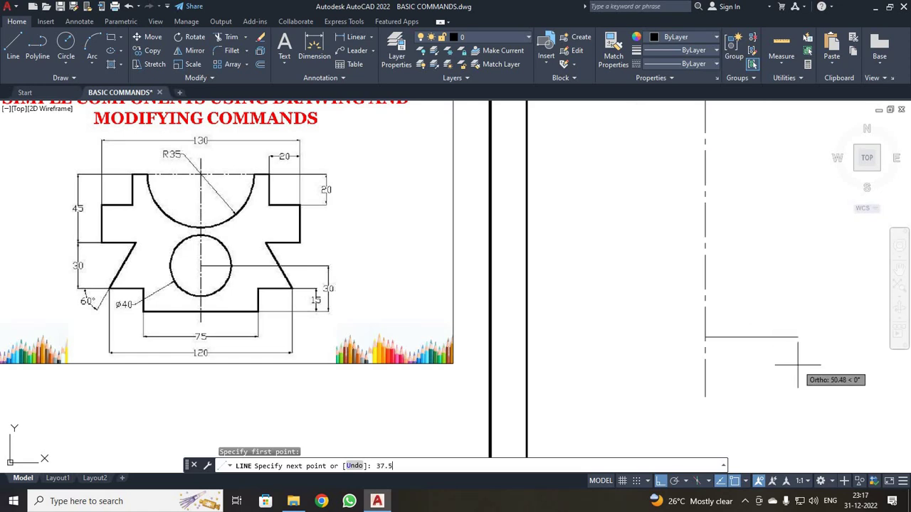
key("Return")
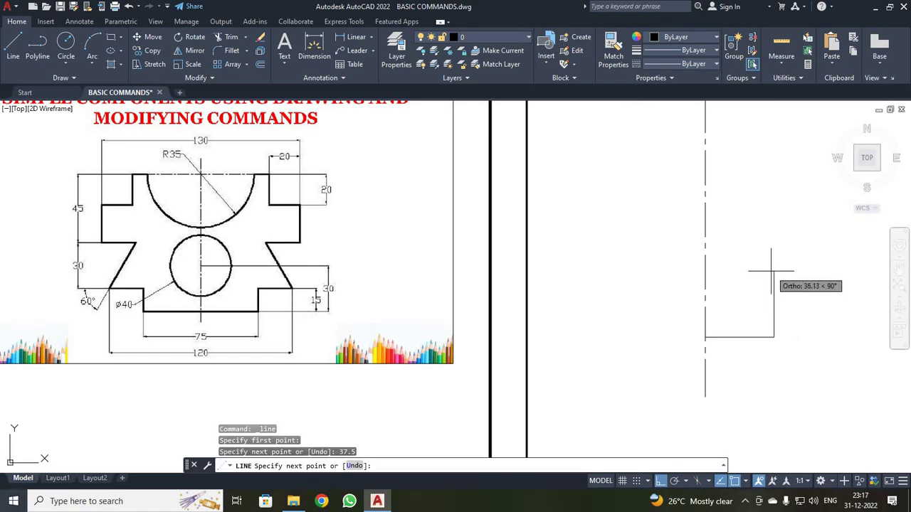
type("15")
key("Return")
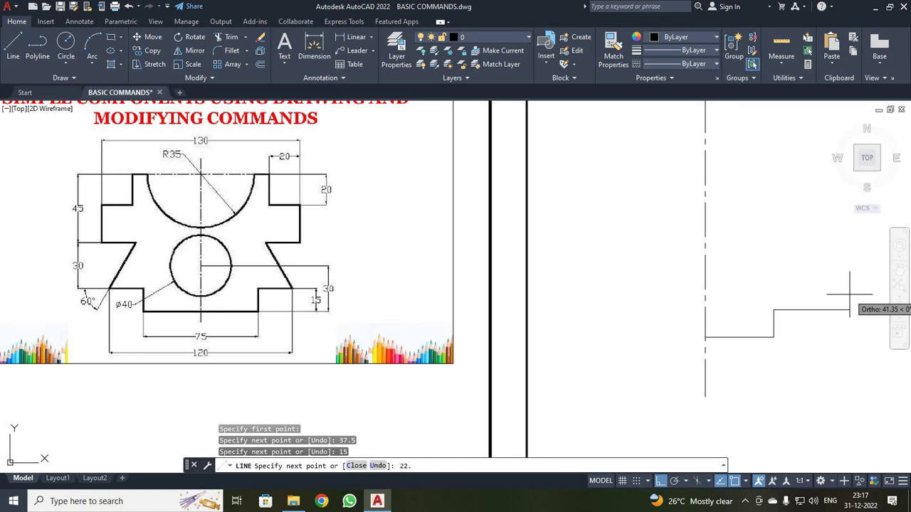
key("Return")
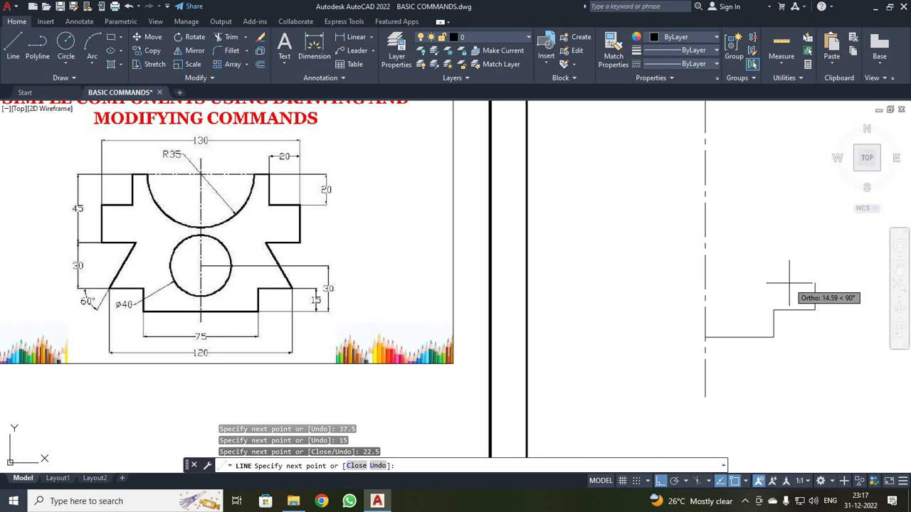
key("Escape")
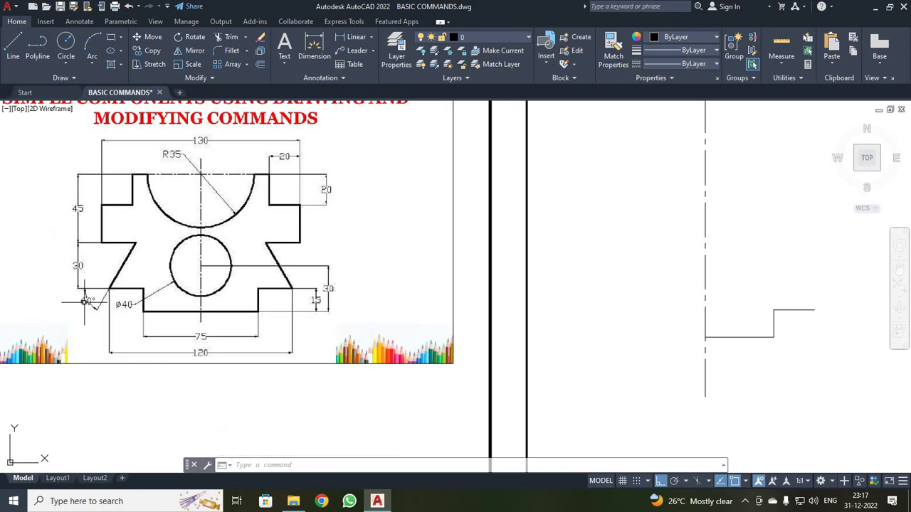
Step: Starting at the lower outline's end on the centre line, draw construction lines 90 up and 35 right, and continue with a 10 top edge
left_click(14, 51)
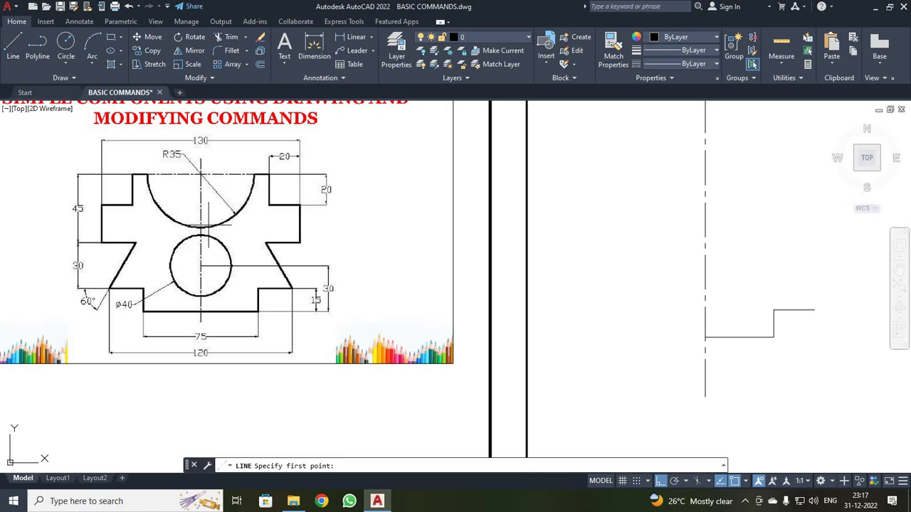
left_click(705, 336)
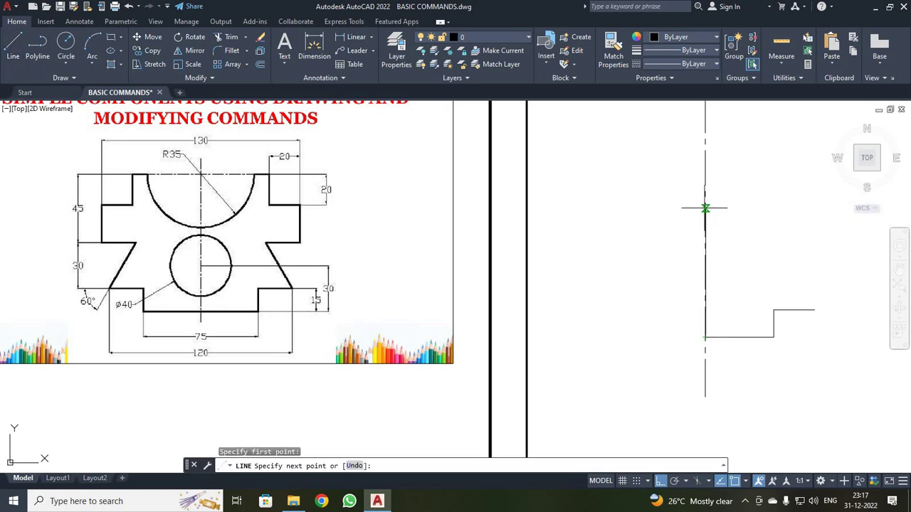
type("90")
key("Return")
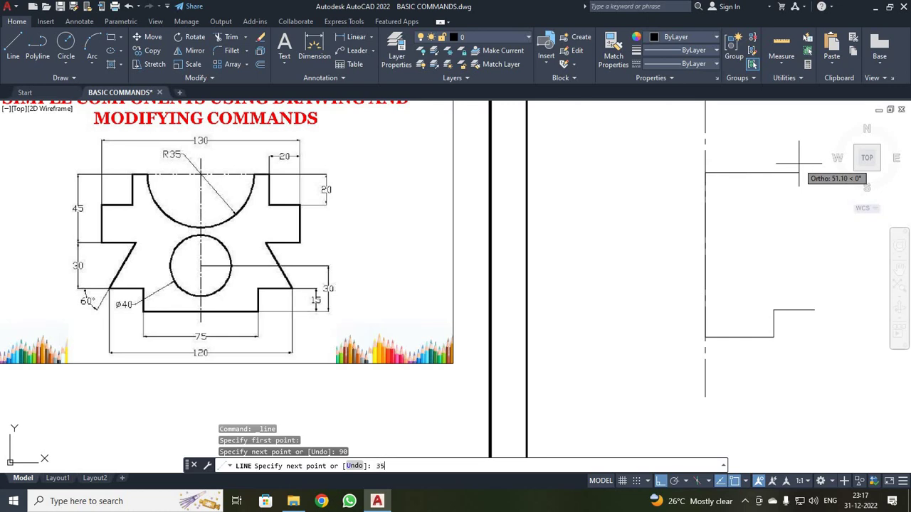
key("Return")
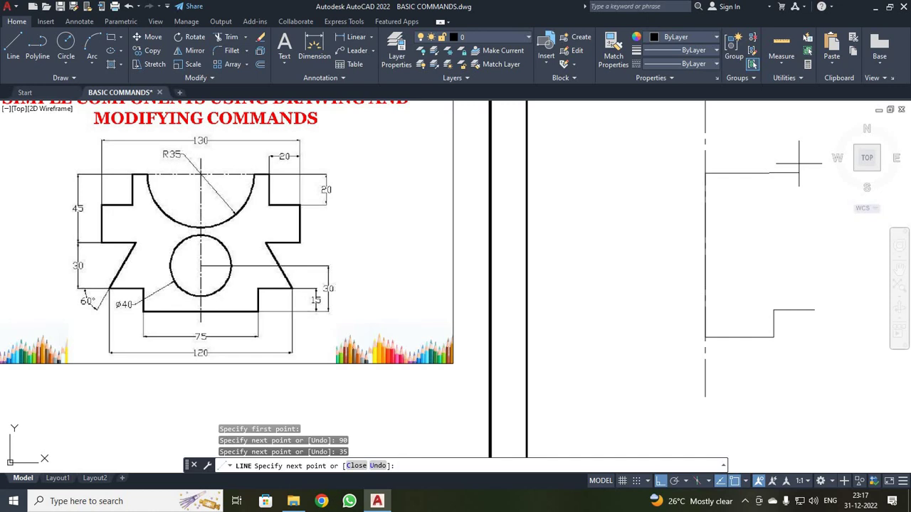
type("10")
key("Return")
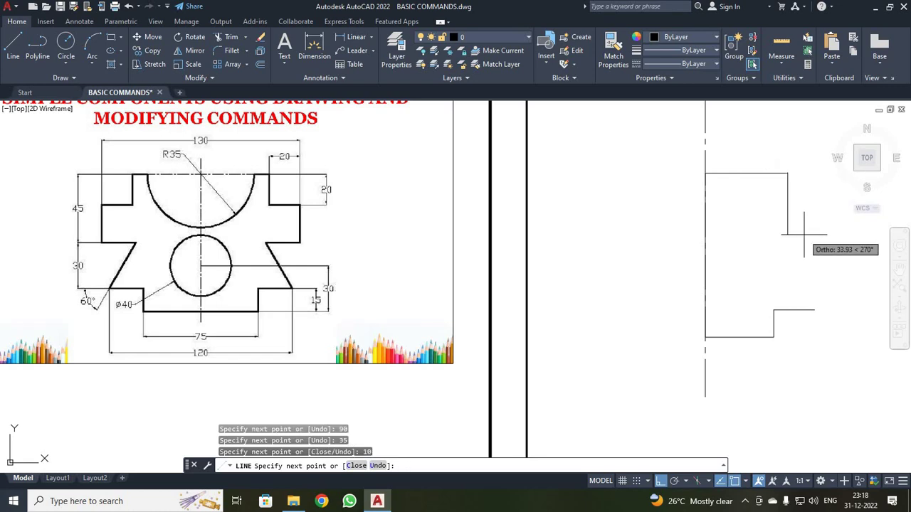
Step: Continue the outline 20 down, 20 right, 25 down and 25 left, and close it with a slanted line to the lower outline's right end
type("20")
key("Return")
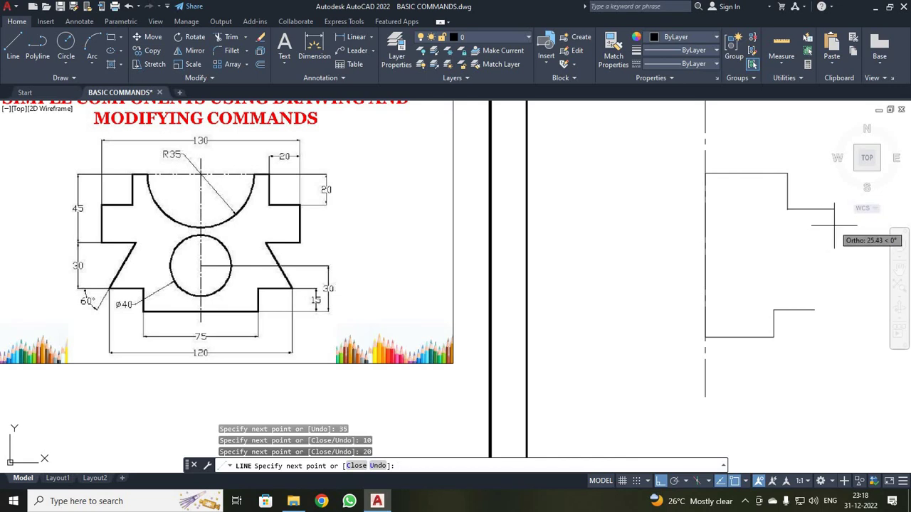
type("20")
key("Return")
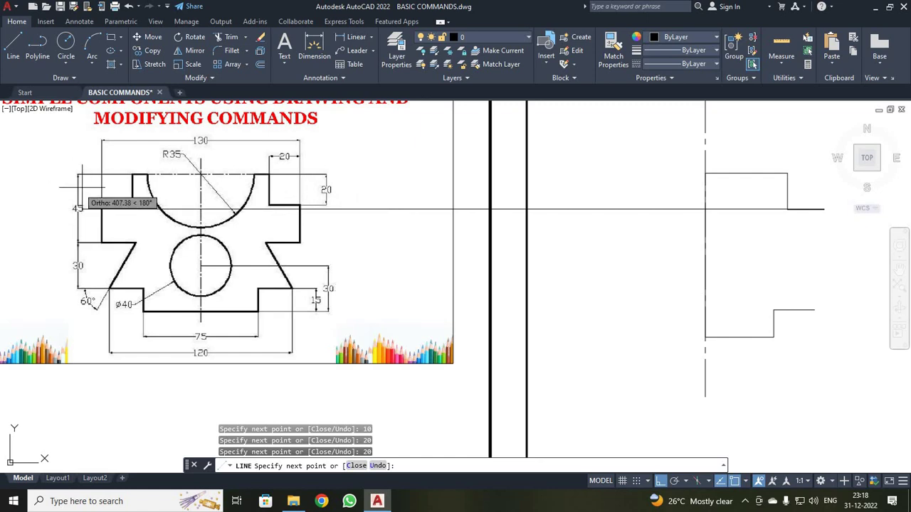
type("2")
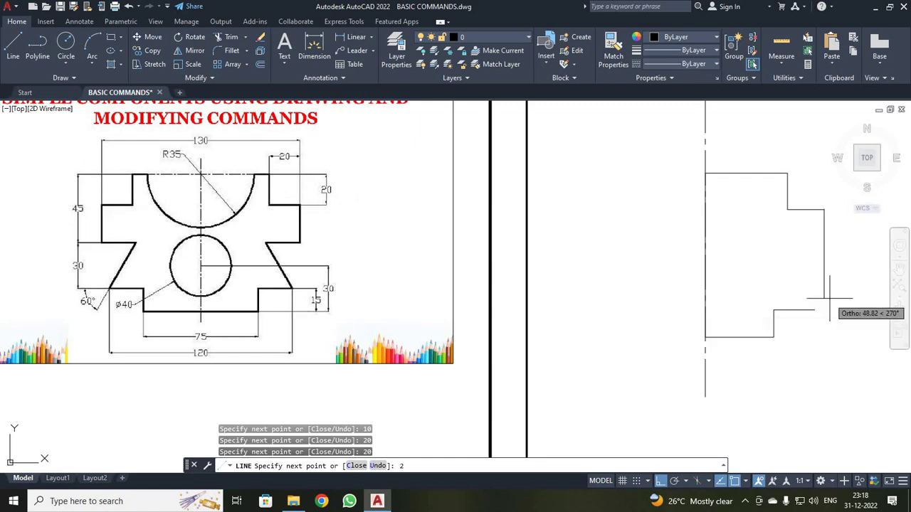
type("5")
key("Return")
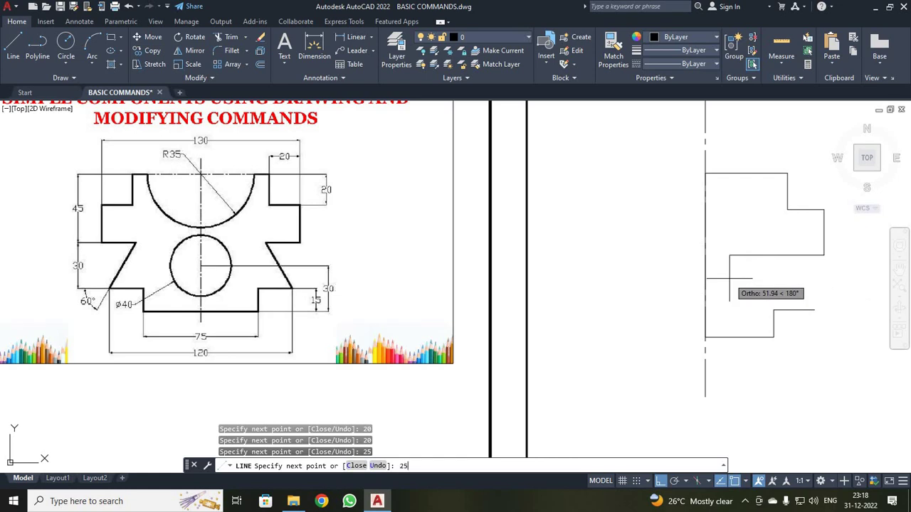
type("25")
key("Return")
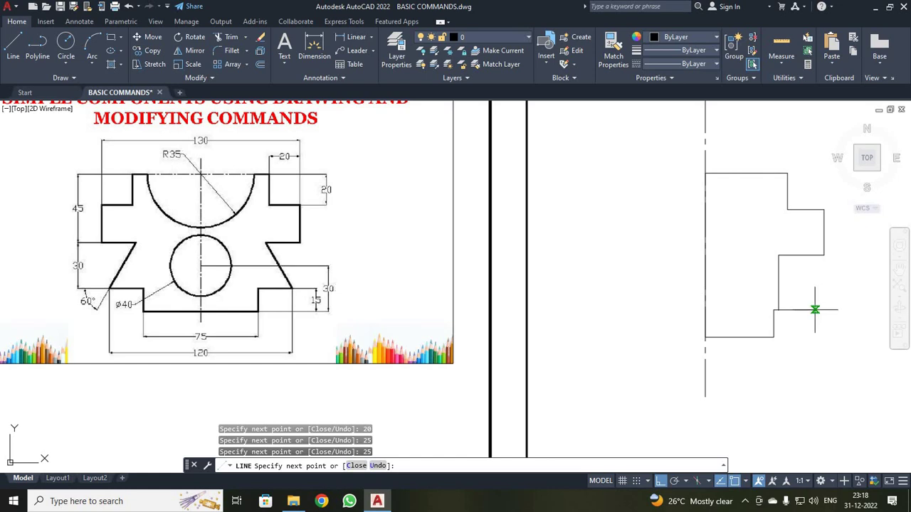
left_click(814, 309)
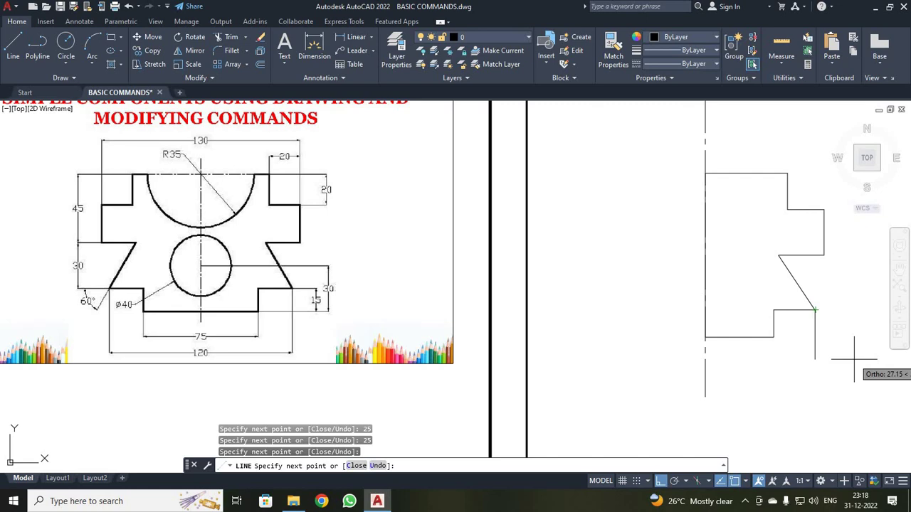
key("Escape")
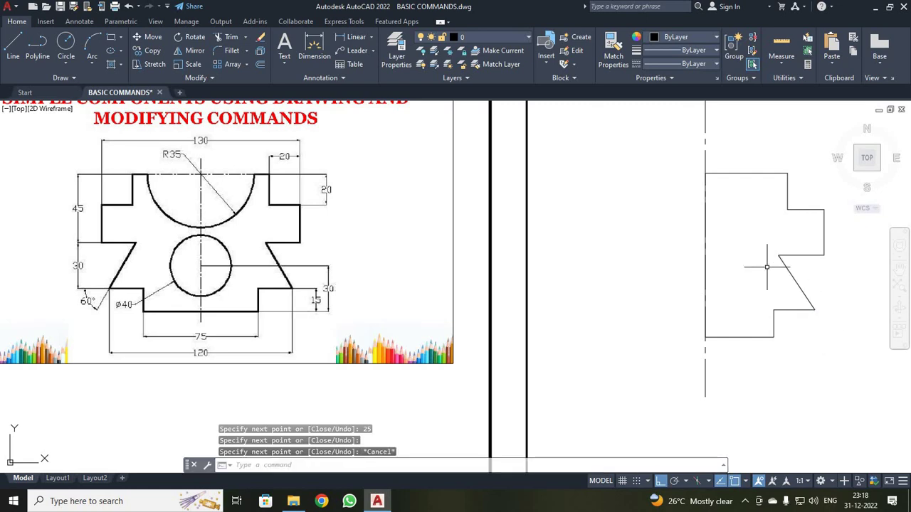
Step: Erase the 35 horizontal construction line and the 90 vertical construction line on the centre line
left_click(736, 172)
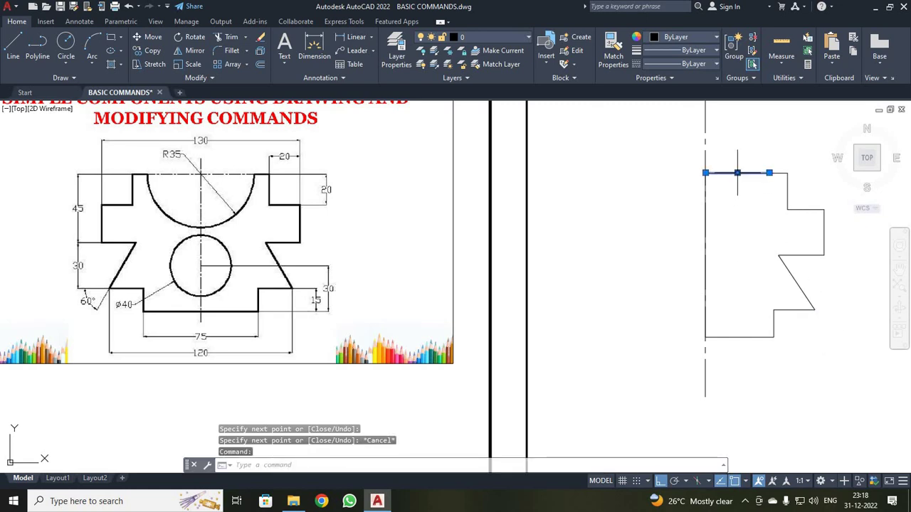
key("Delete")
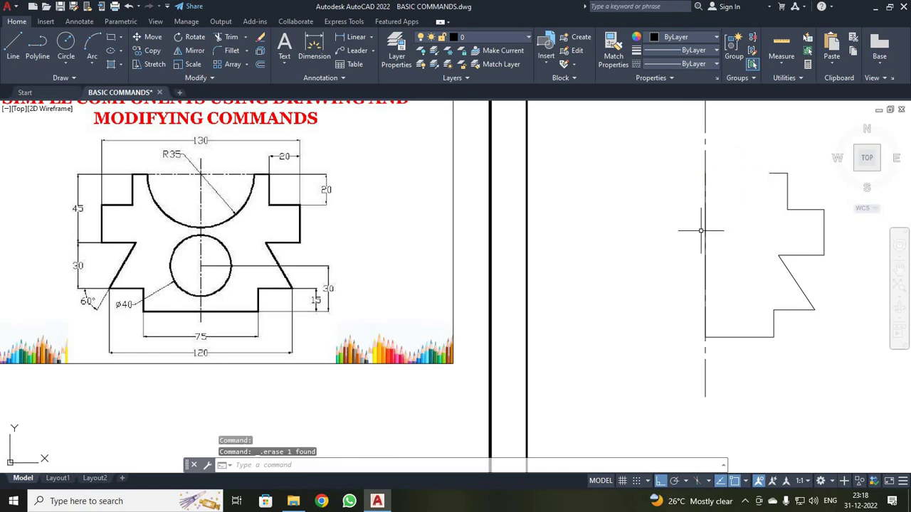
left_click(705, 233)
key("Delete")
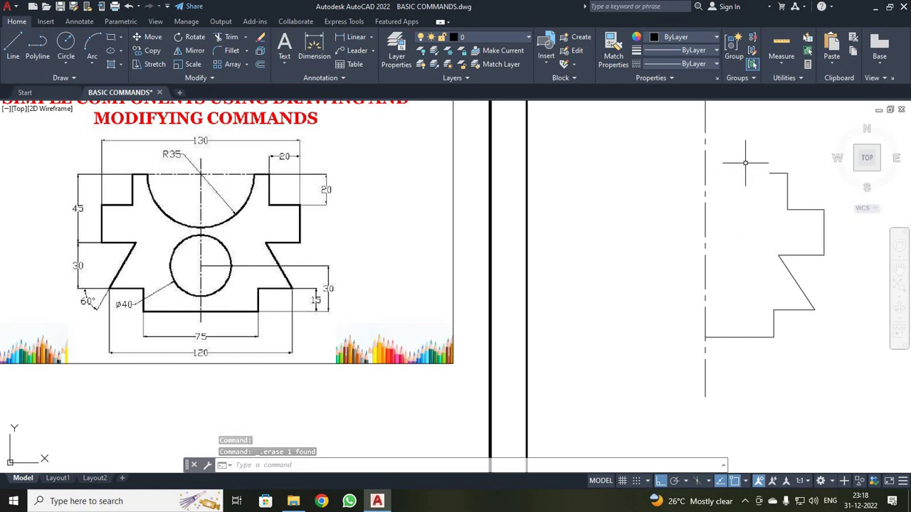
Step: Mirror the complete right half outline about the vertical centre line, keeping the source objects
left_click(713, 153)
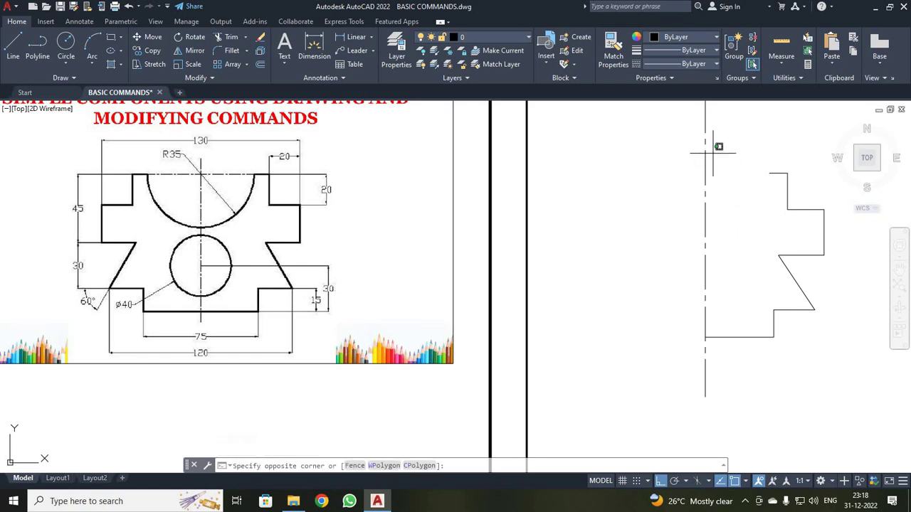
left_click(839, 383)
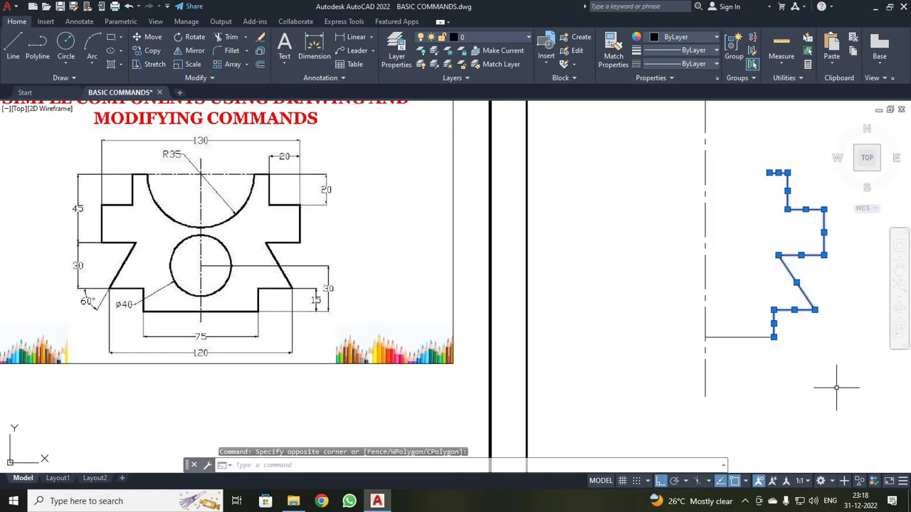
left_click(739, 336)
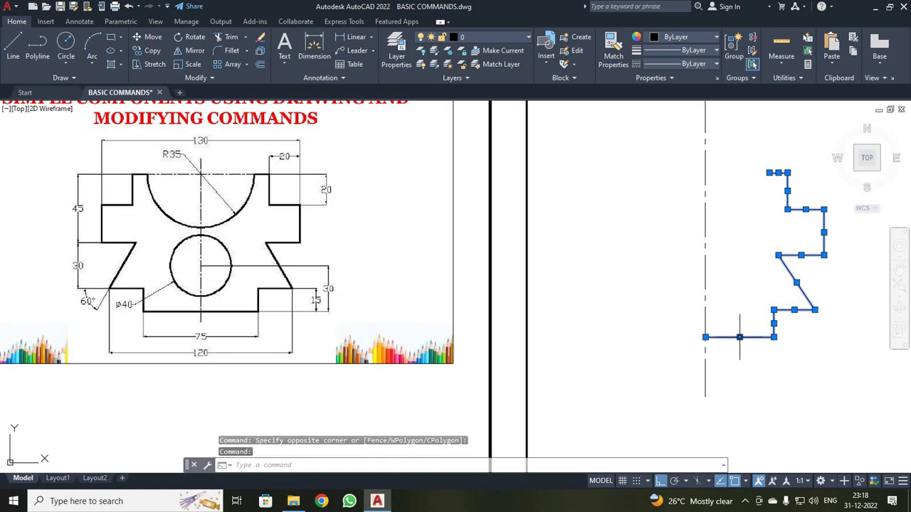
left_click(190, 51)
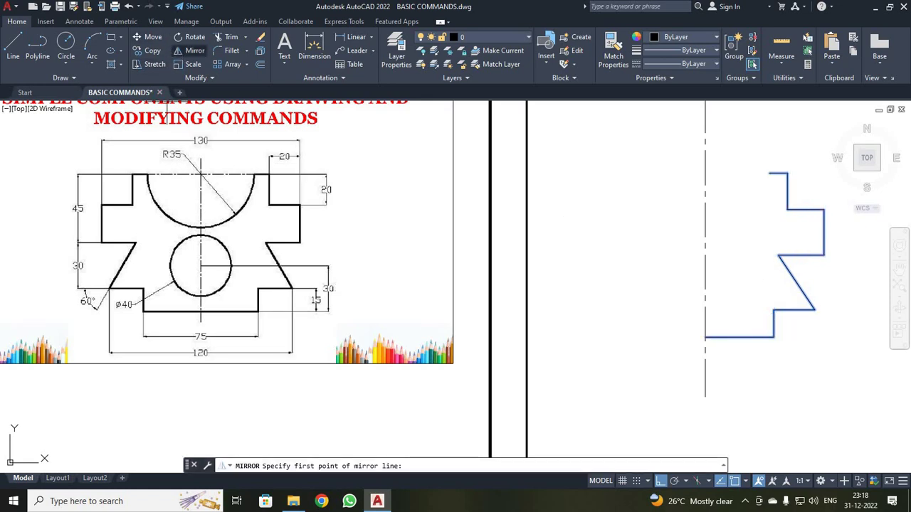
left_click(704, 337)
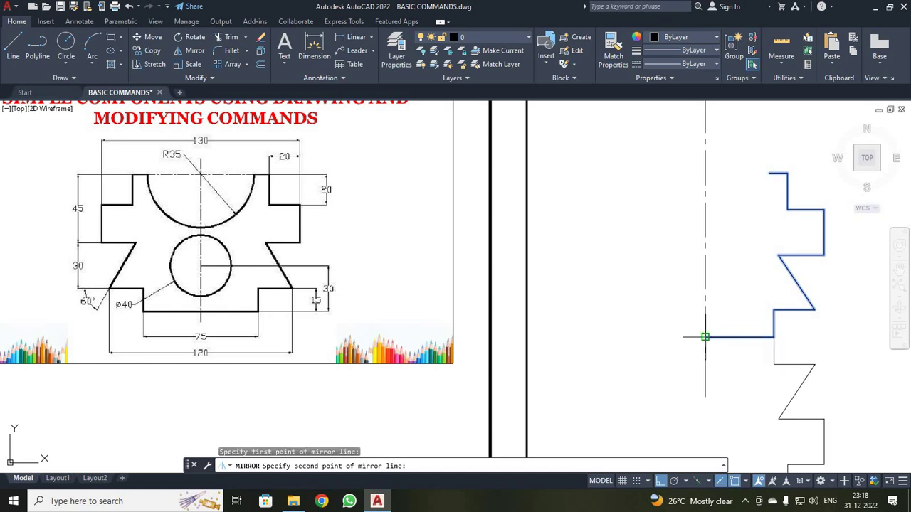
left_click(705, 170)
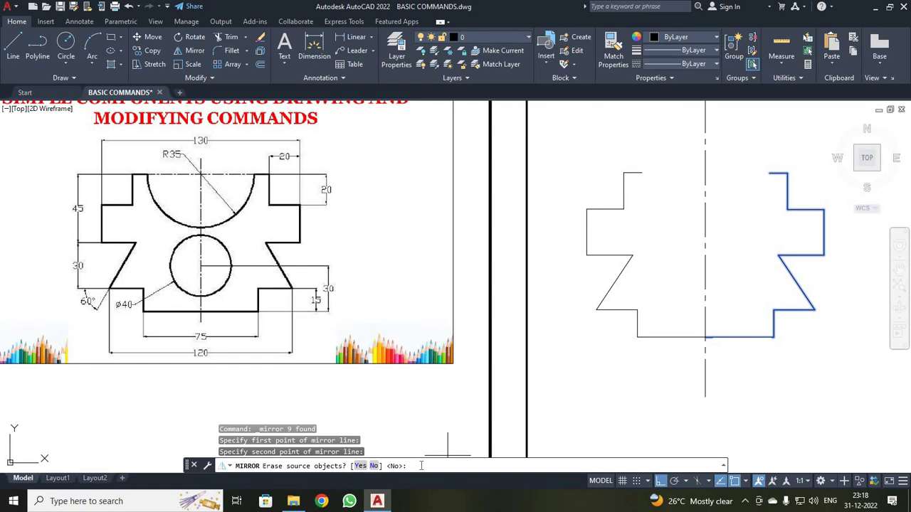
key("Return")
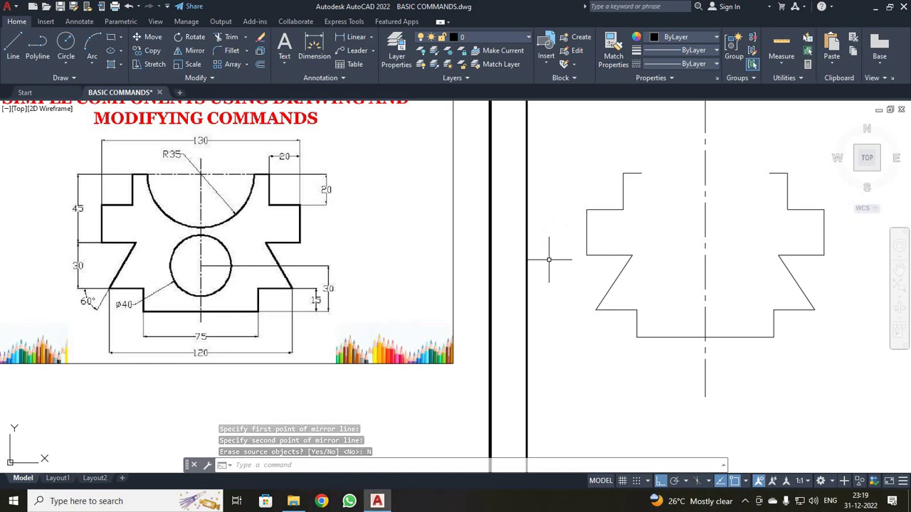
Step: Make CENTER2 the current linetype and draw a horizontal centre line between the inner ends of the two top edges
left_click(702, 64)
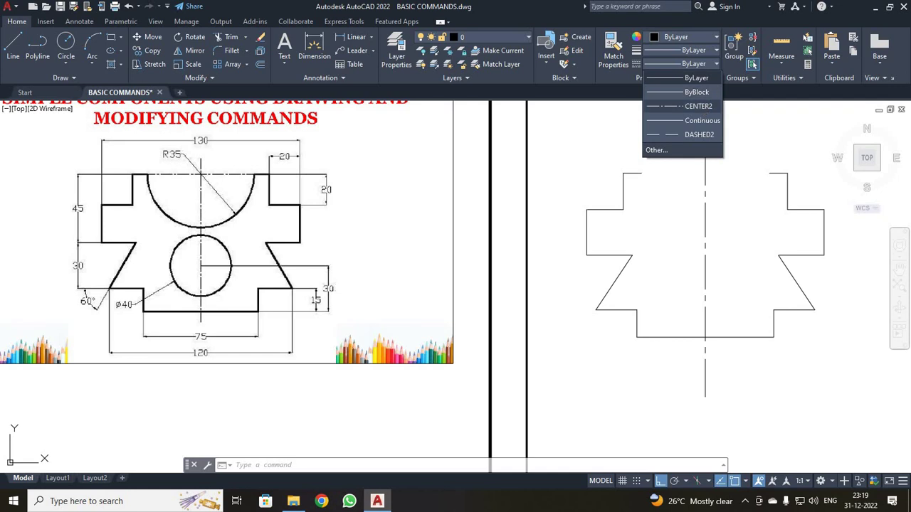
left_click(704, 107)
left_click(12, 46)
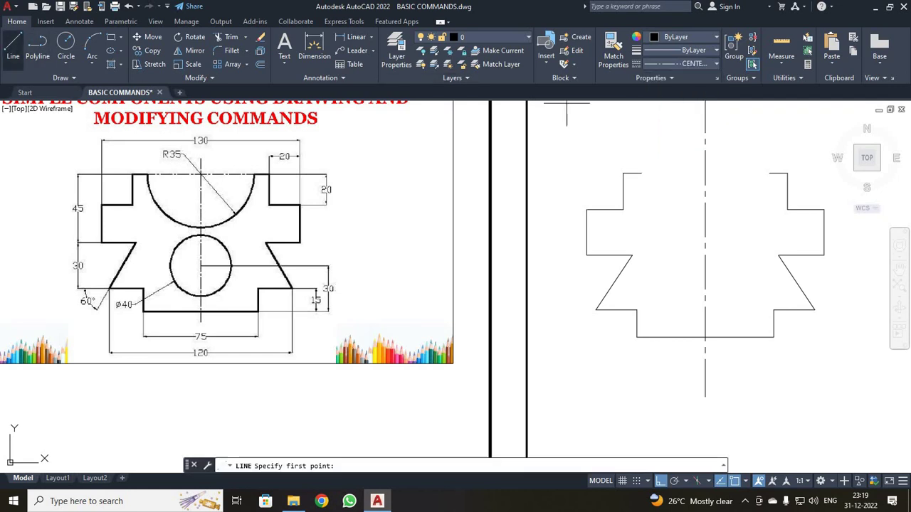
left_click(641, 172)
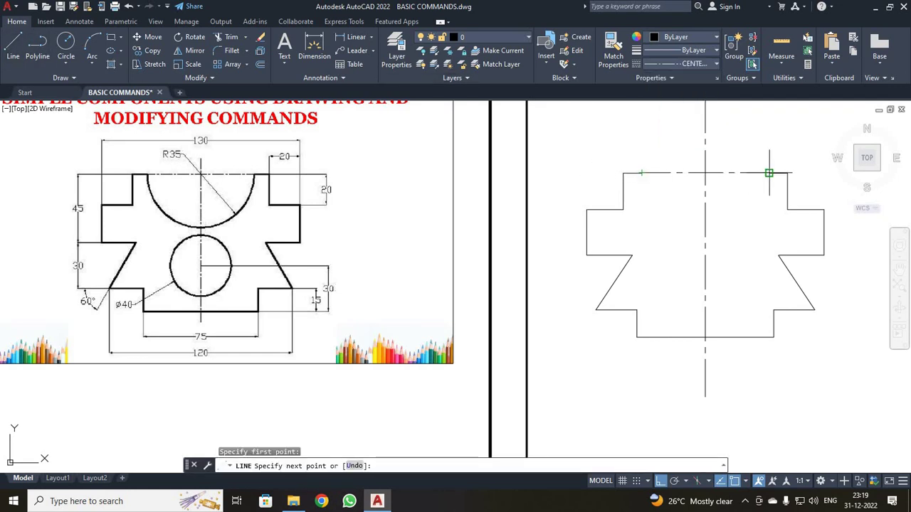
key("Escape")
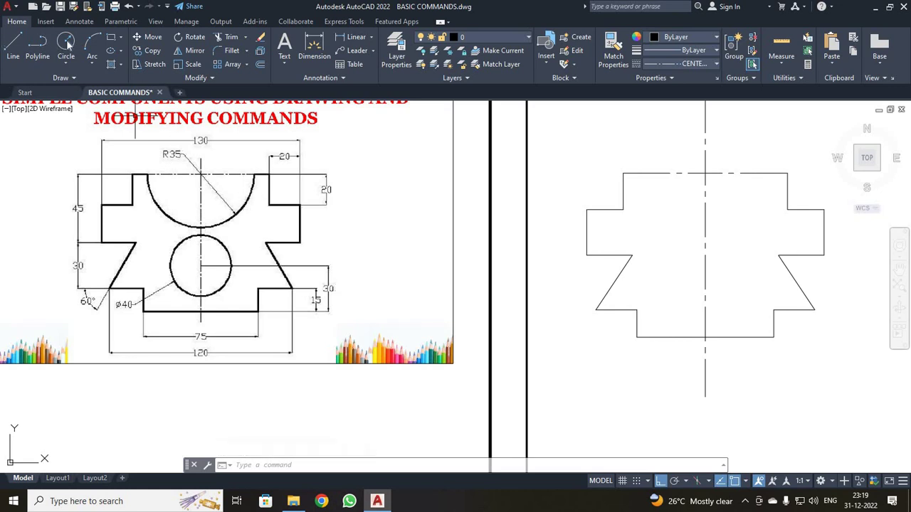
Step: Draw a circle of radius 35 centred where the horizontal and vertical centre lines cross
left_click(67, 64)
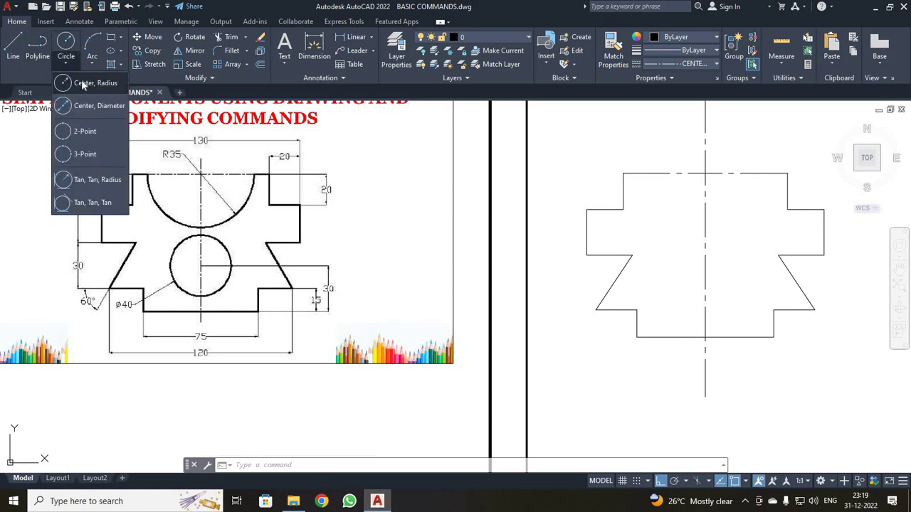
left_click(83, 85)
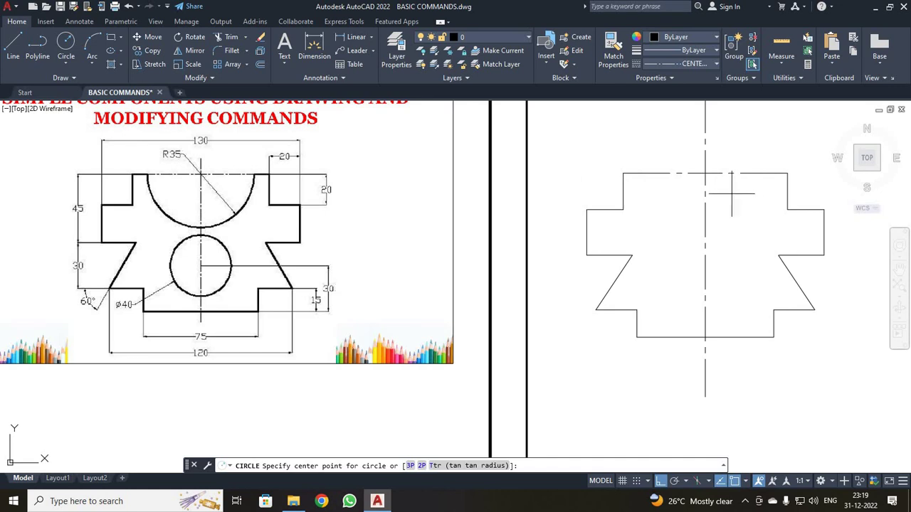
left_click(705, 173)
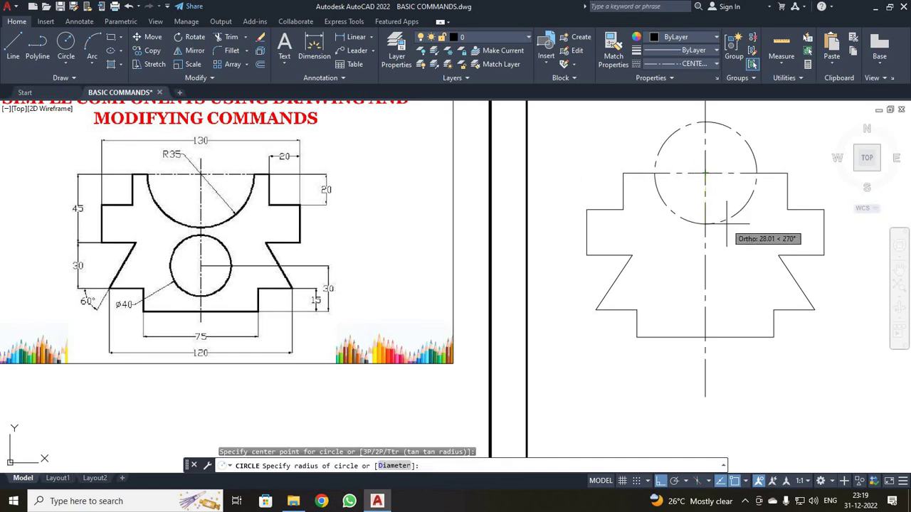
type("35")
key("Return")
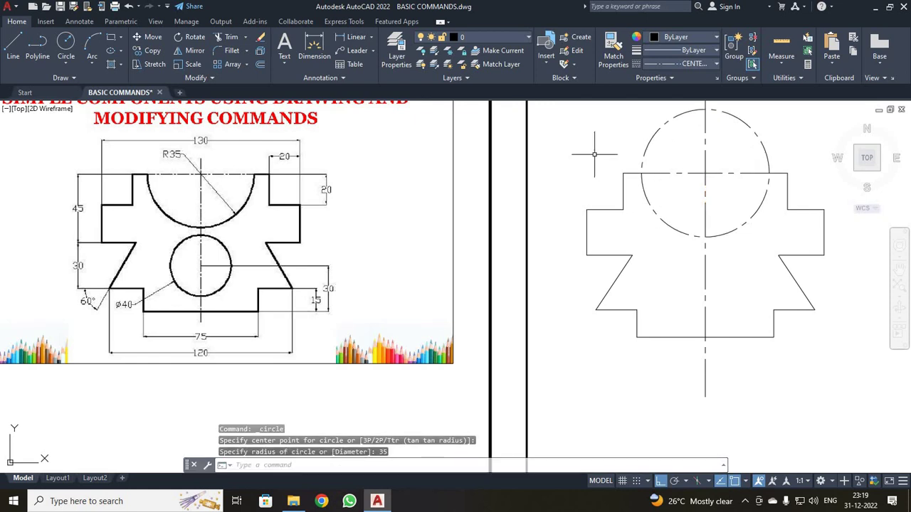
Step: Change the linetype of the radius 35 circle to ByLayer
left_click(748, 123)
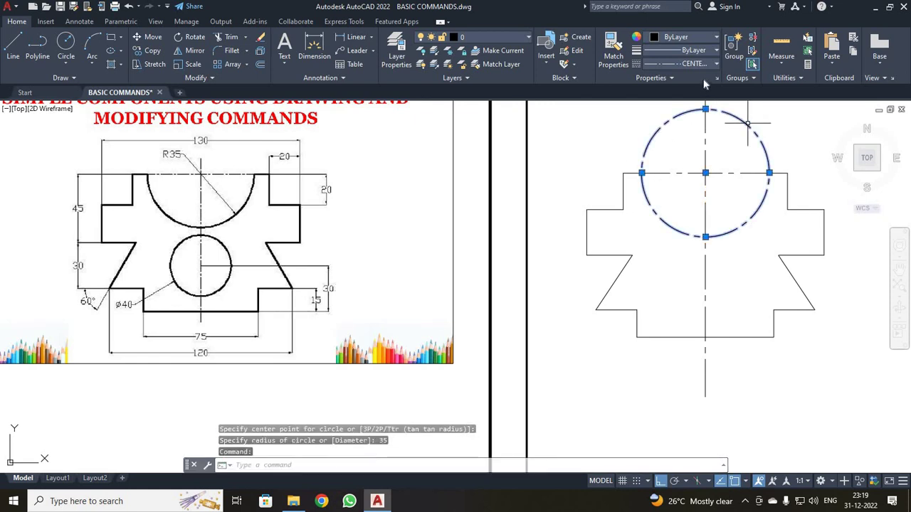
left_click(716, 64)
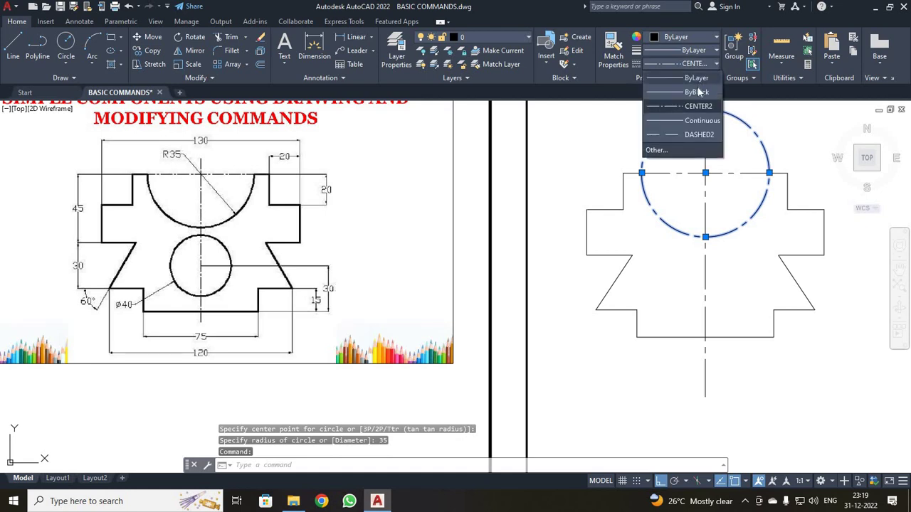
left_click(697, 78)
left_click(760, 141)
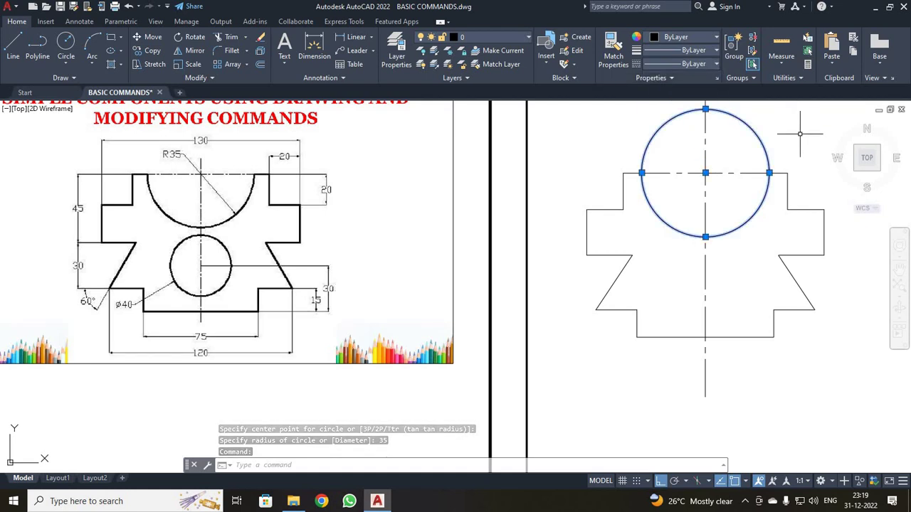
left_click(801, 134)
key("Escape")
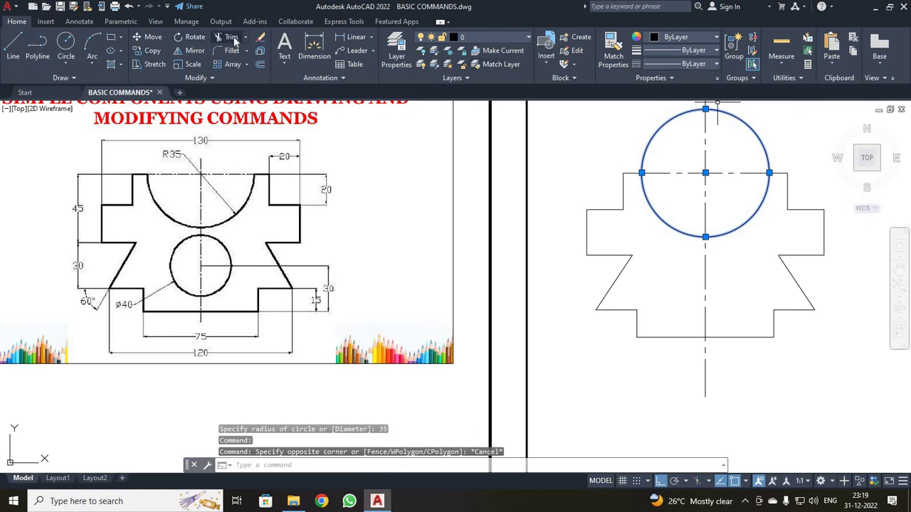
left_click(781, 416)
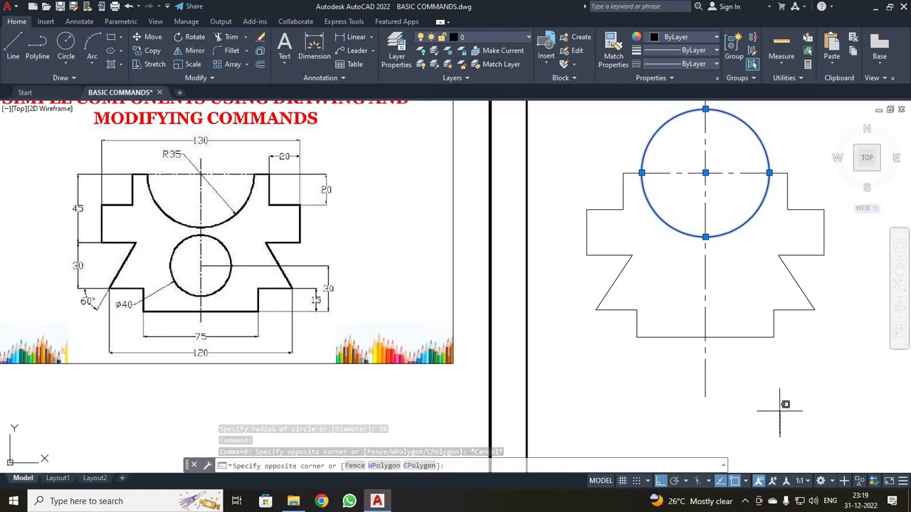
key("Escape")
type("circle")
key("Return")
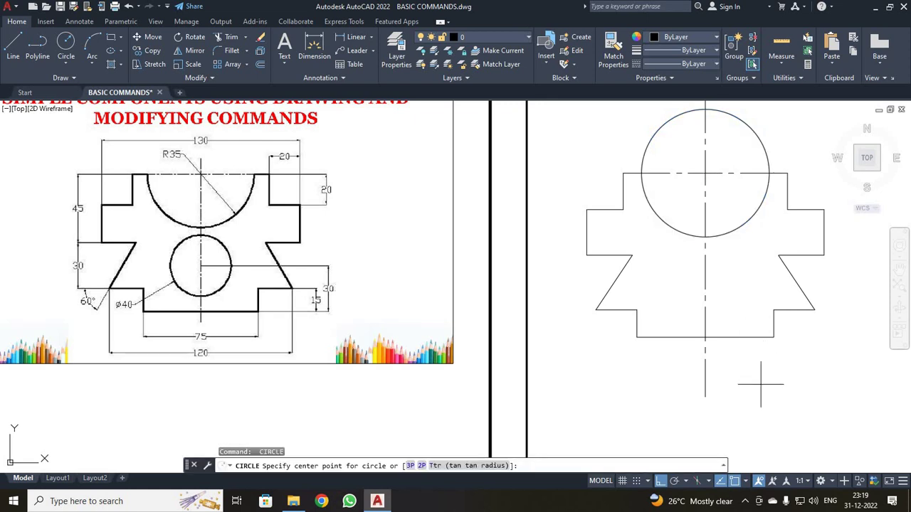
key("Escape")
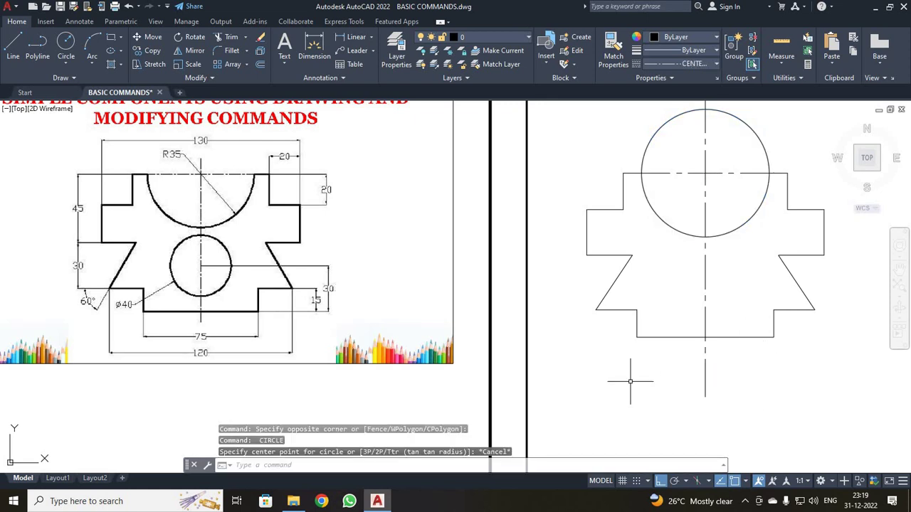
Step: Trim away the upper half of the radius 35 circle above the horizontal centre line between the two top edges
left_click(226, 37)
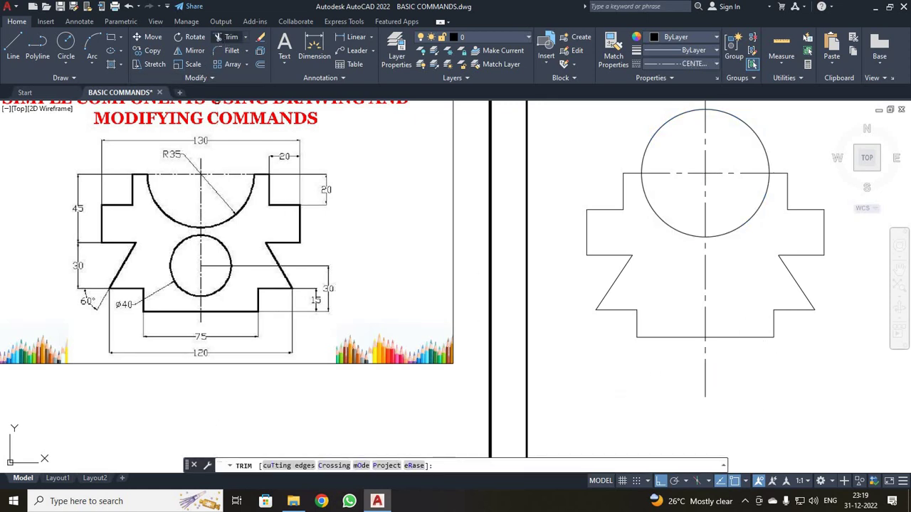
left_click(665, 125)
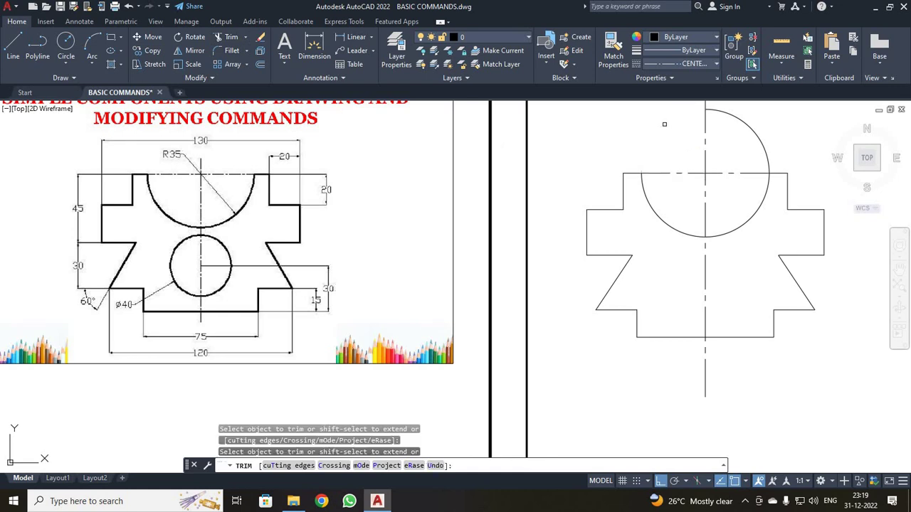
left_click(752, 126)
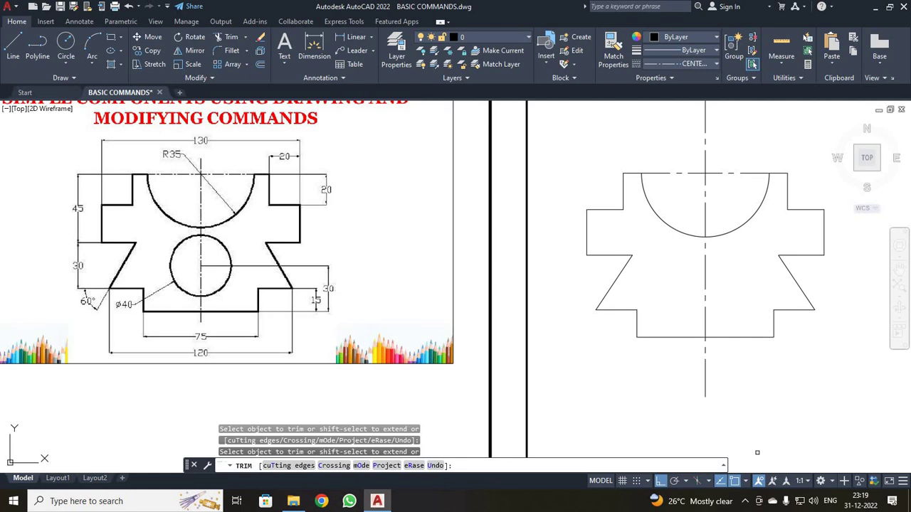
key("Escape")
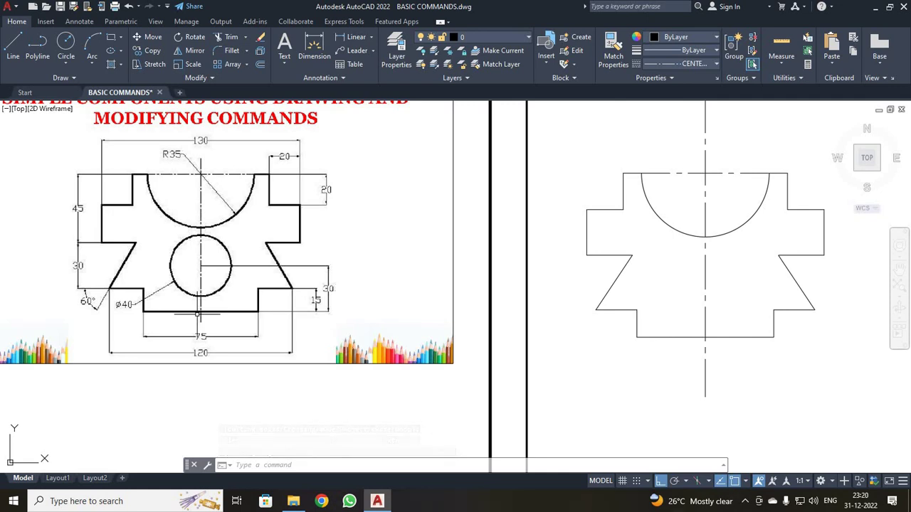
Step: Draw a line 30 up from the bottom edge's midpoint and continue it horizontally rightward as the lower circle's centre line
left_click(14, 45)
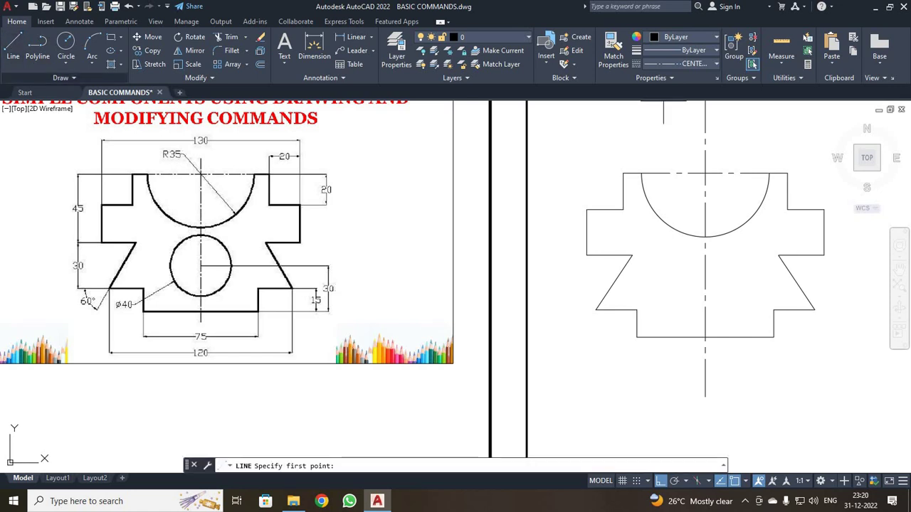
left_click(705, 337)
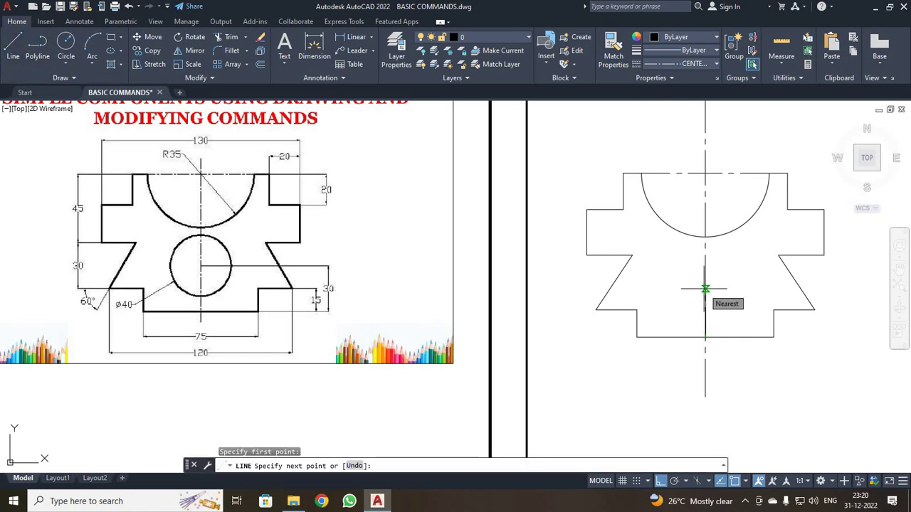
key("Return")
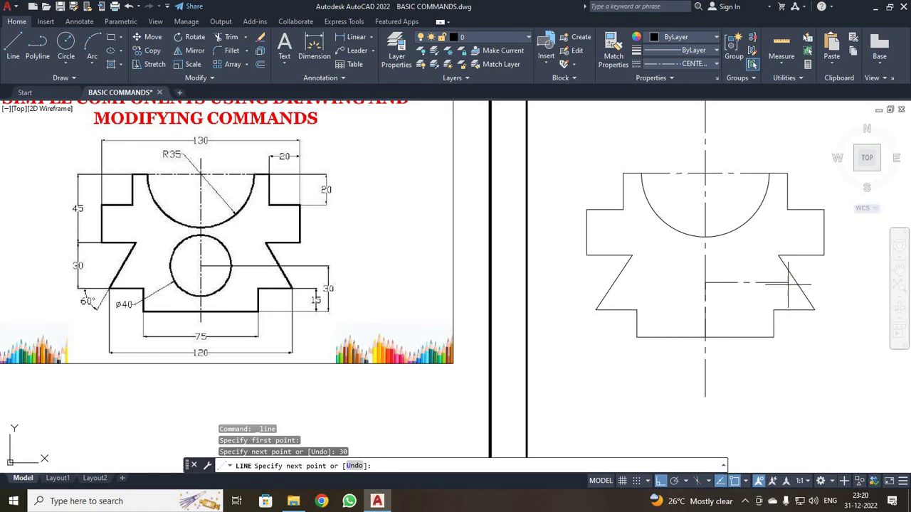
left_click(780, 283)
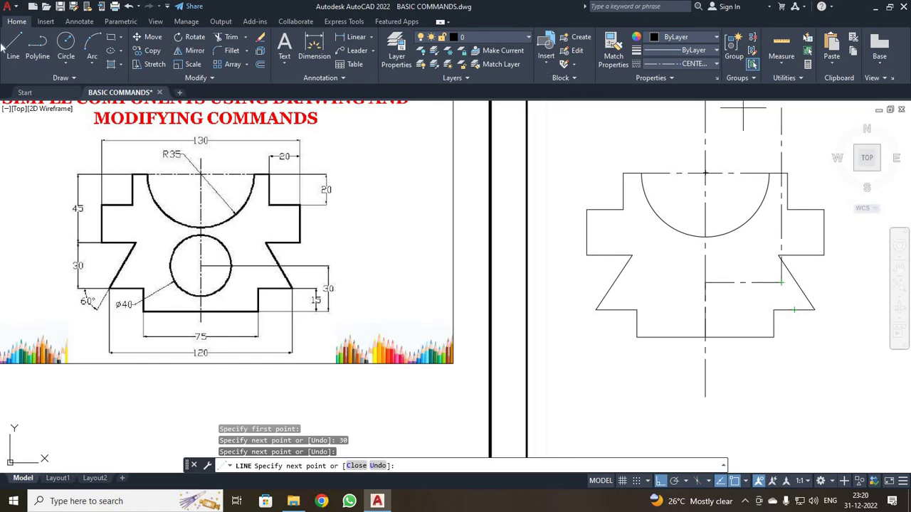
key("Escape")
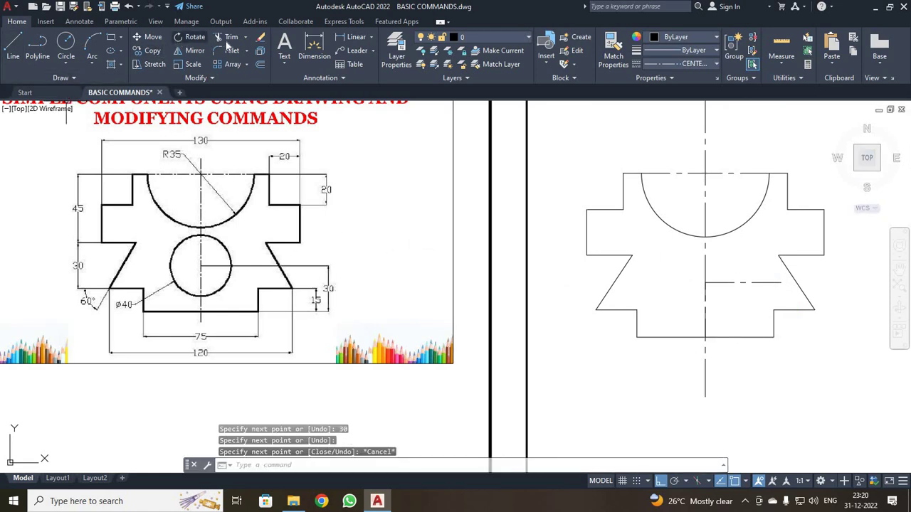
Step: Mirror the lower horizontal centre line about the vertical centre line, keeping the source object
left_click(188, 50)
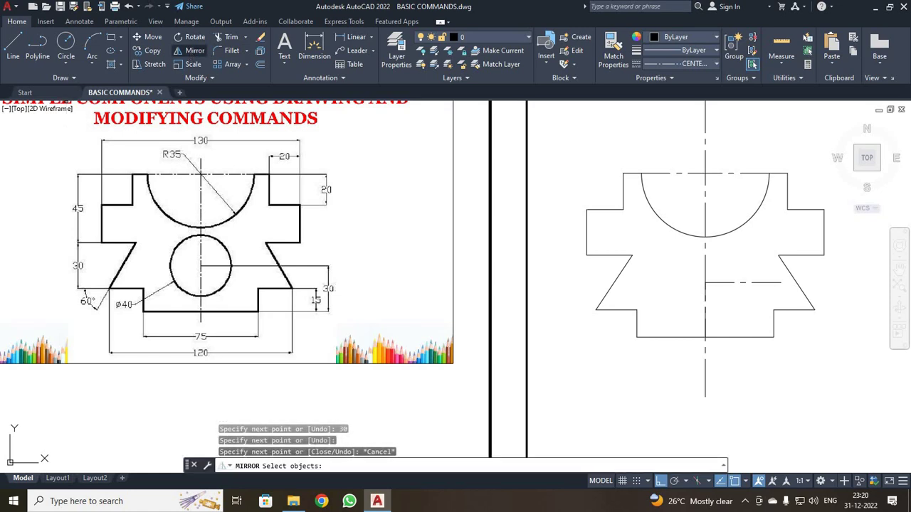
left_click(765, 282)
key("Return")
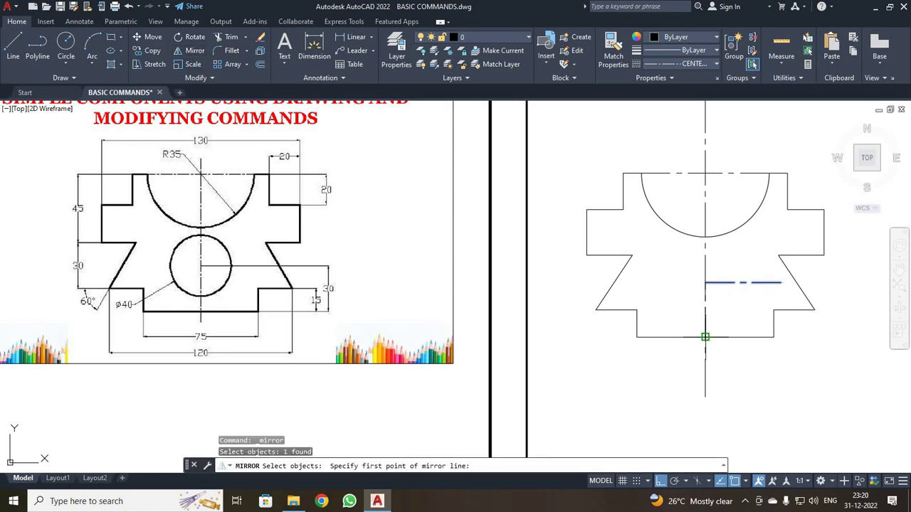
left_click(705, 337)
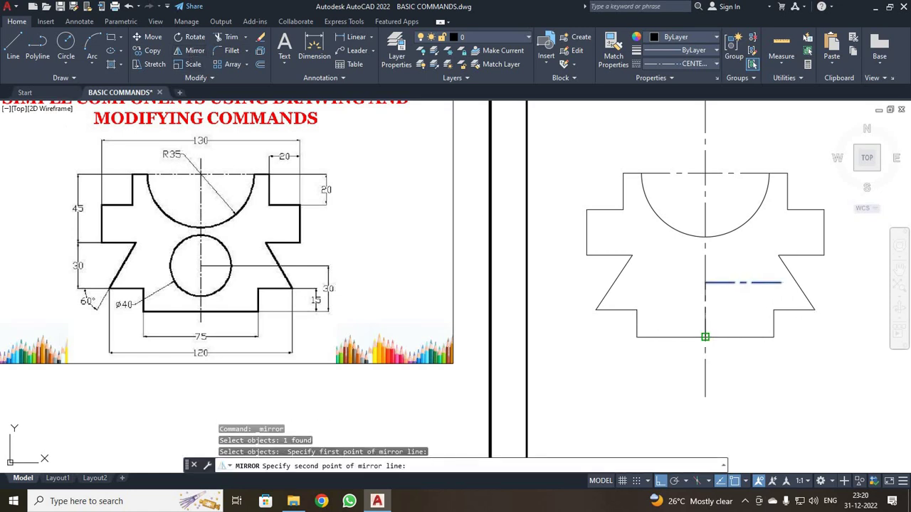
left_click(704, 259)
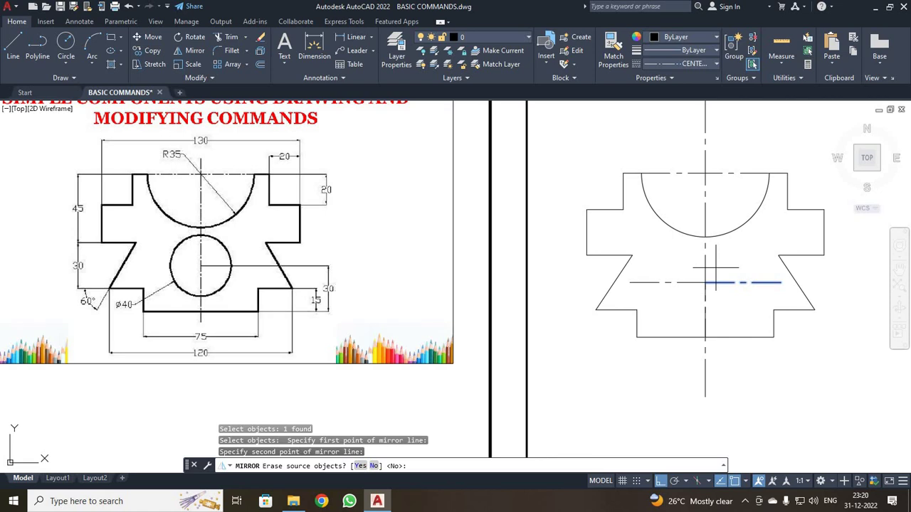
key("Return")
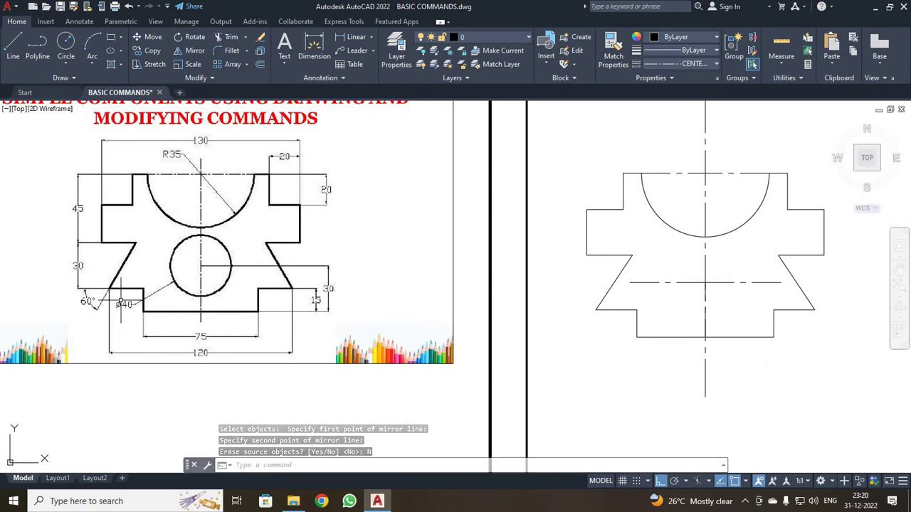
Step: Draw a circle of radius 20 centred where the lower horizontal and vertical centre lines cross
left_click(66, 46)
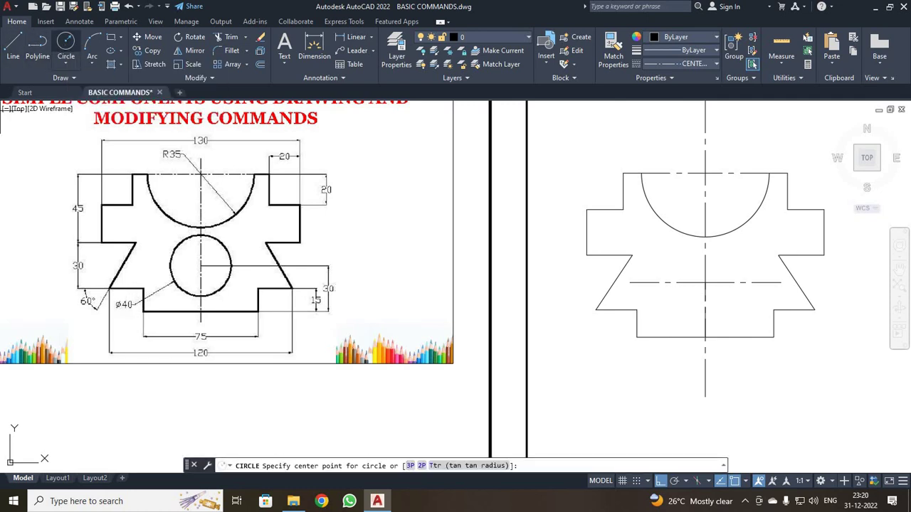
left_click(704, 282)
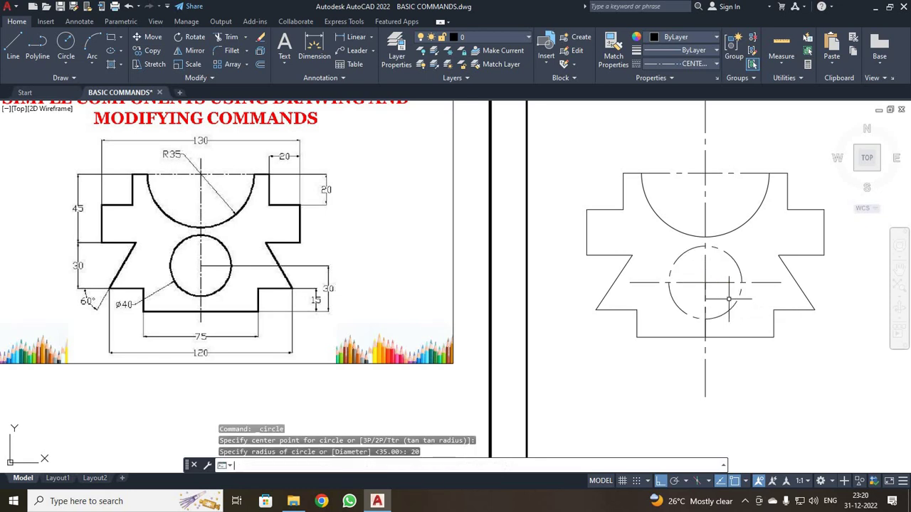
key("Return")
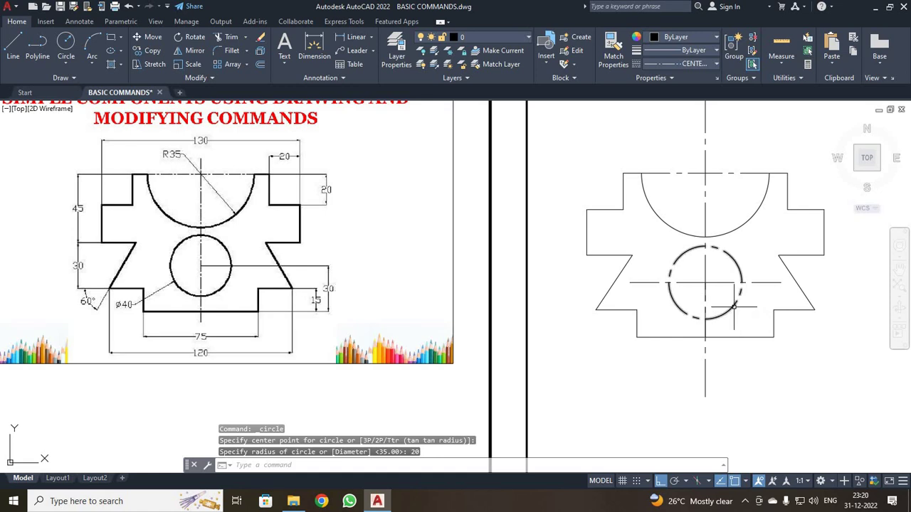
Step: Change the linetype of the radius 20 circle to ByLayer
left_click(733, 307)
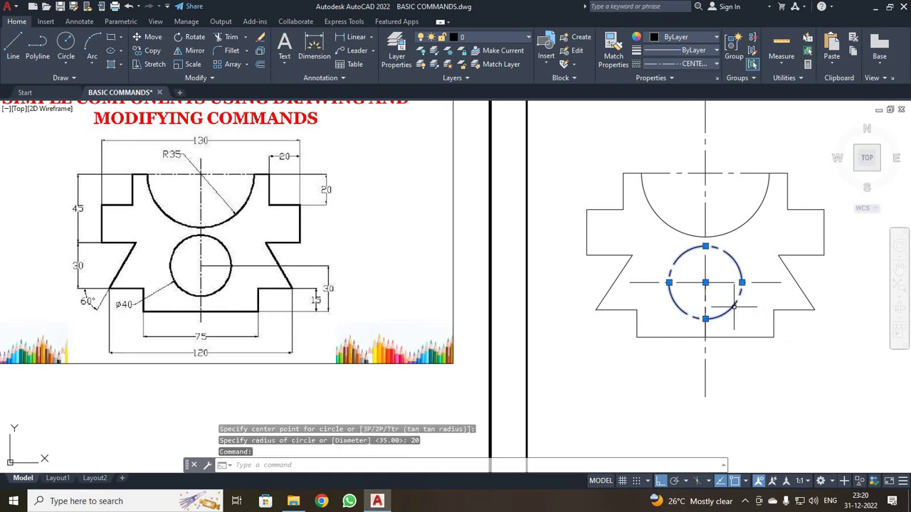
left_click(708, 64)
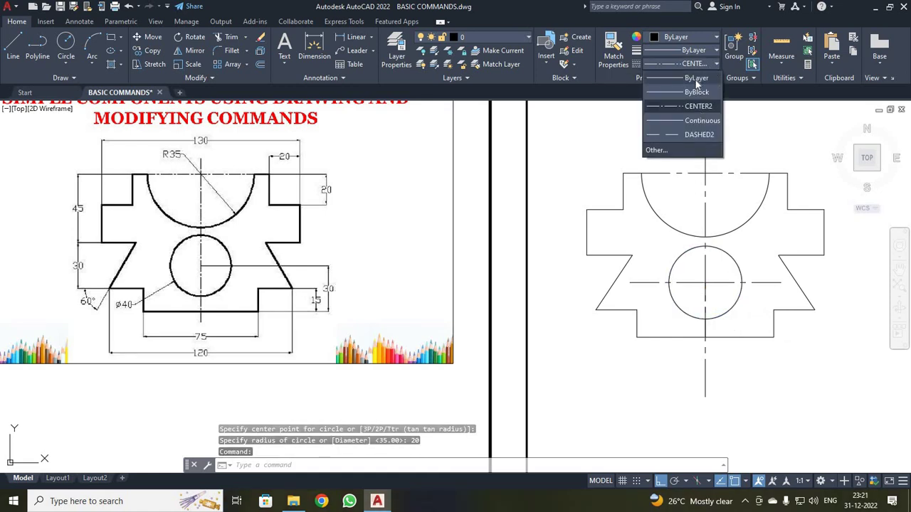
left_click(696, 80)
left_click(838, 424)
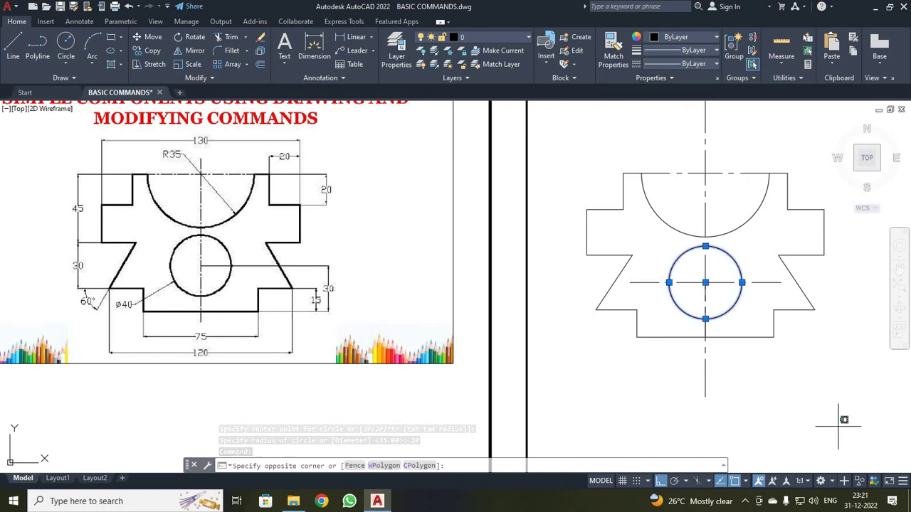
left_click(831, 402)
Step: Make ByLayer the current linetype for new objects and cancel the started circle
type("c")
key("Return")
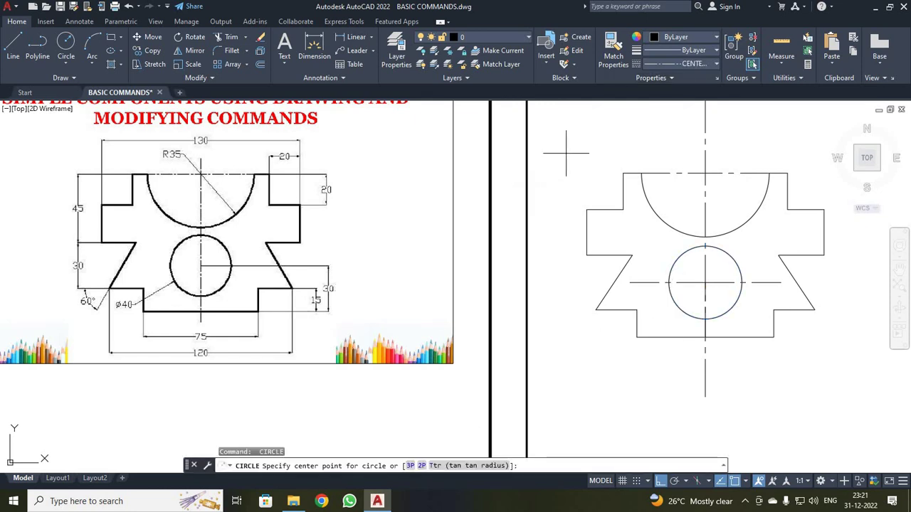
left_click(684, 63)
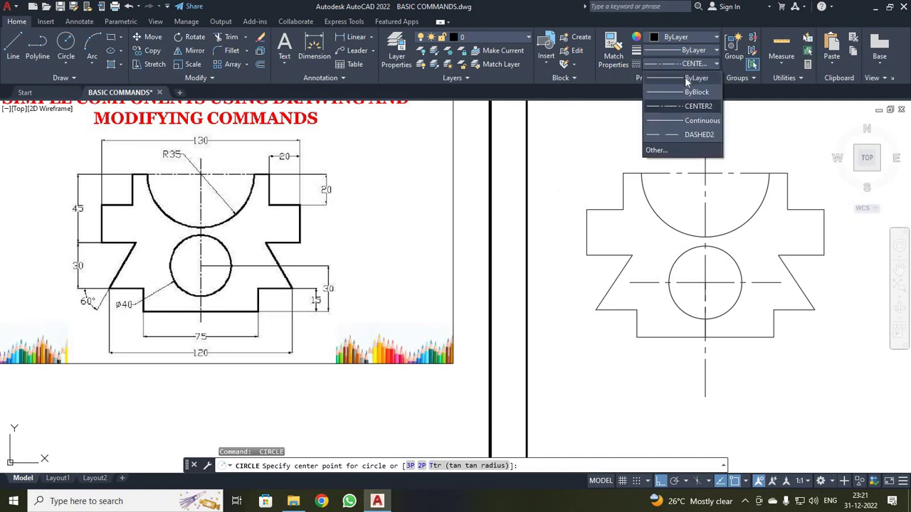
left_click(687, 79)
left_click(558, 151)
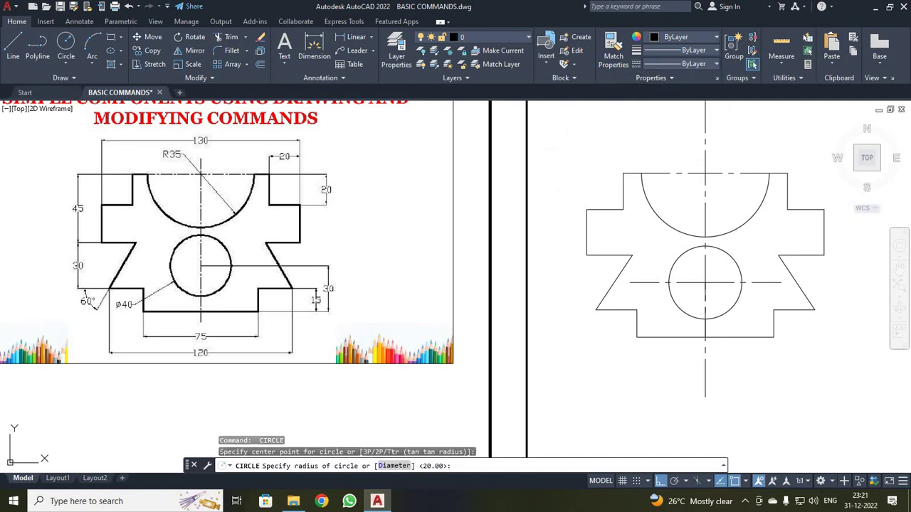
key("Escape")
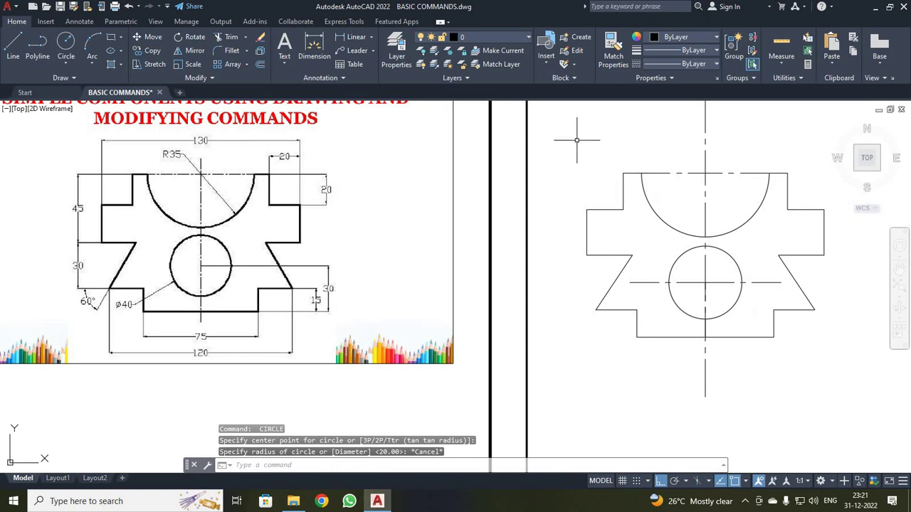
Step: Set the lineweight of the whole component and all its centre lines to 0.53 mm, and reduce it to 0.35 mm
mouse_move(562, 137)
left_mouse_down()
mouse_move(797, 289)
mouse_move(846, 365)
left_mouse_up()
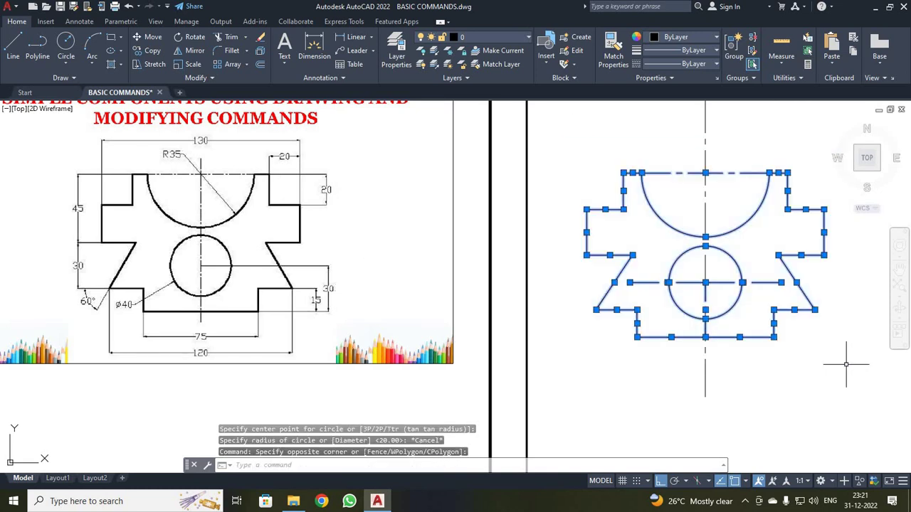
left_click(705, 380)
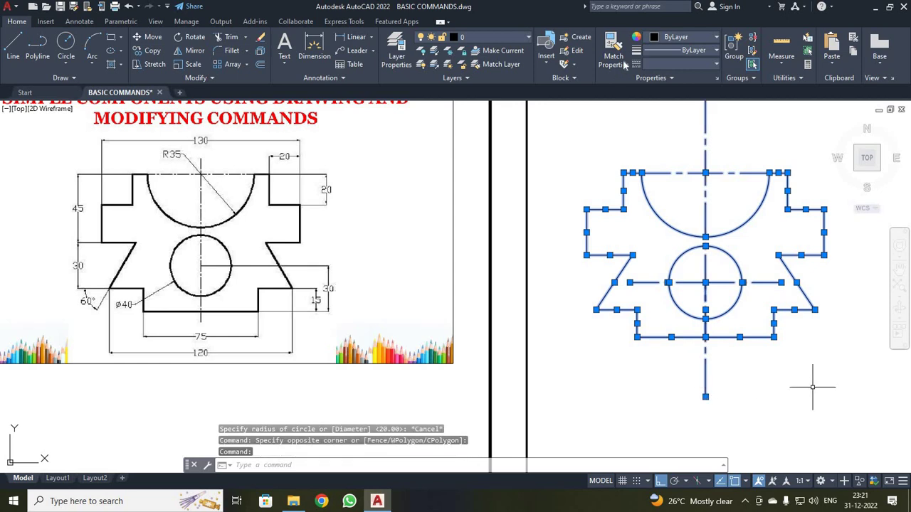
left_click(695, 52)
scroll(695, 178, "down", 2)
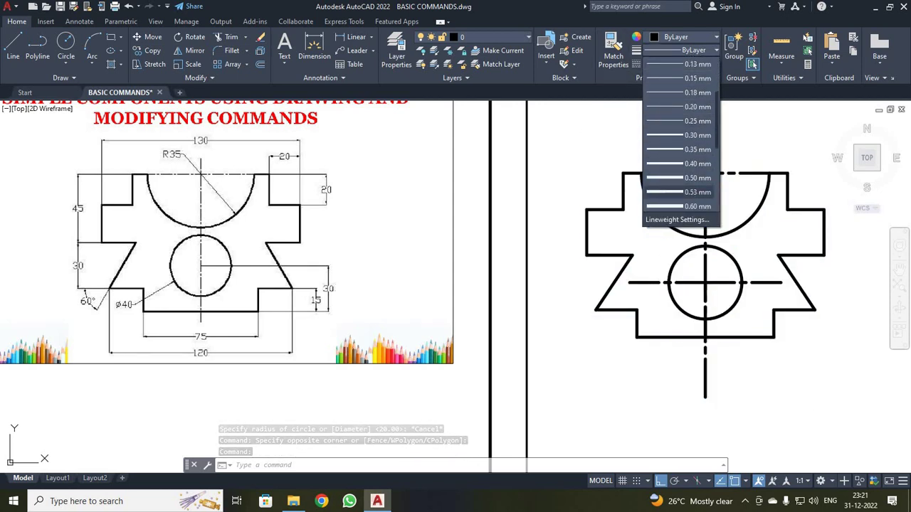
left_click(695, 191)
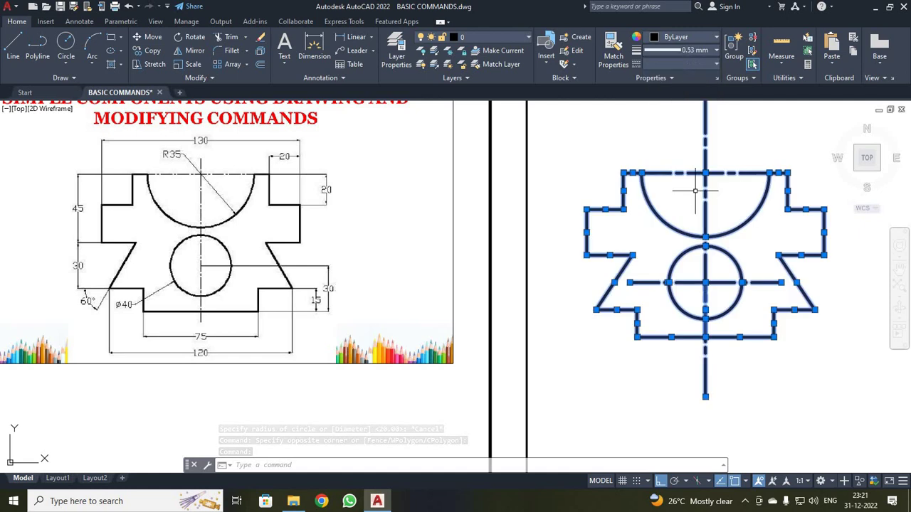
left_click(706, 49)
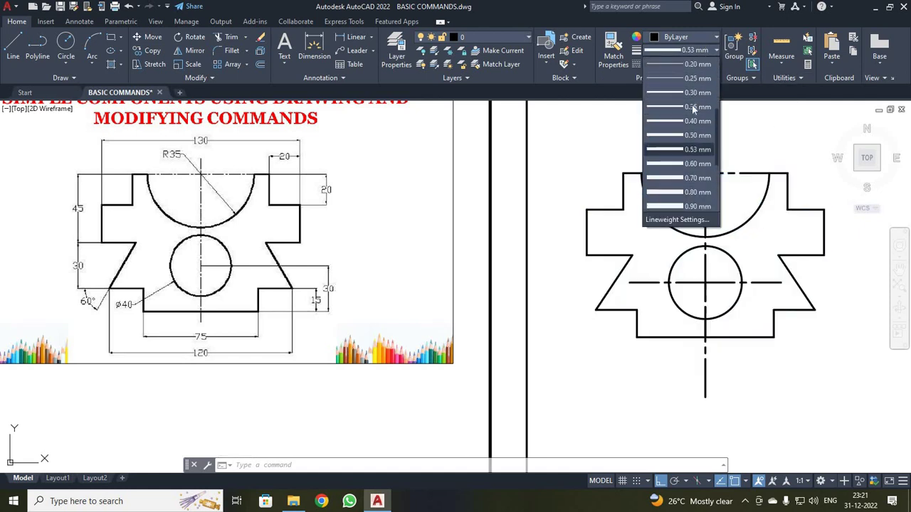
left_click(694, 107)
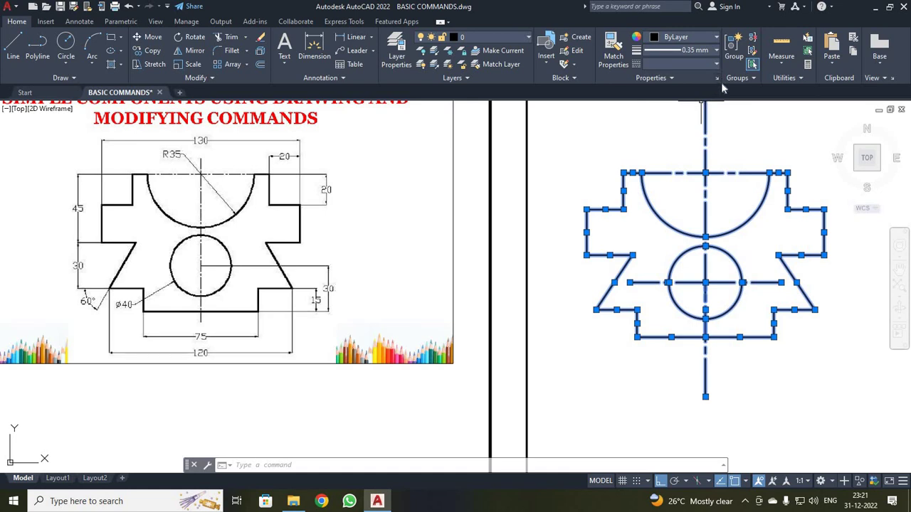
key("Escape")
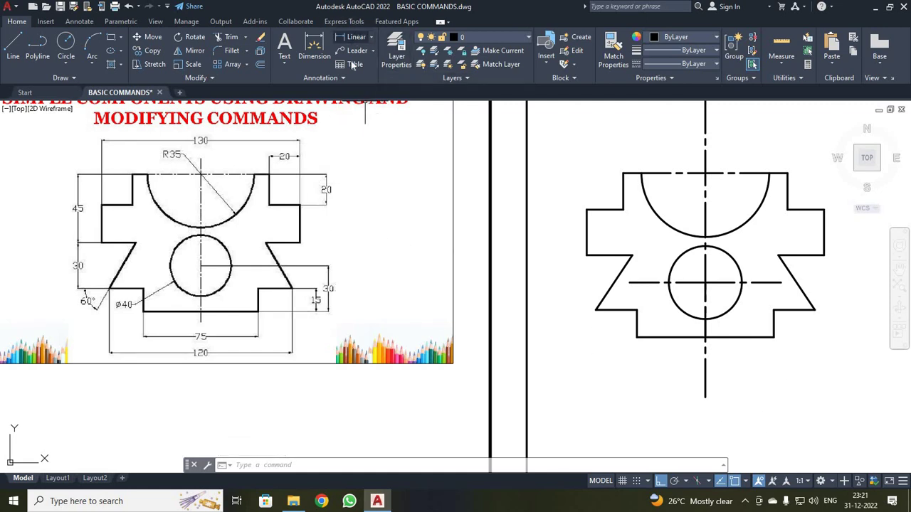
Step: Modify the ISO-25 dimension style to use larger arrowheads and taller text
left_click(340, 466)
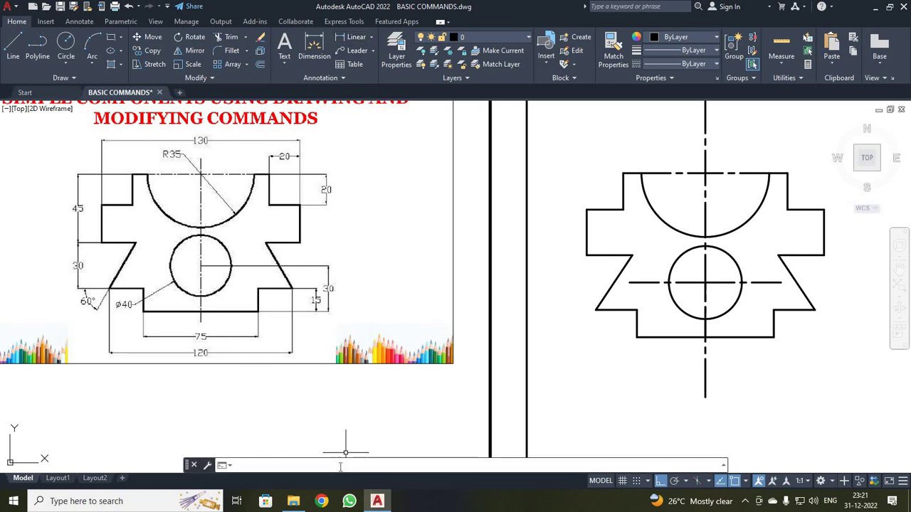
type("DIM")
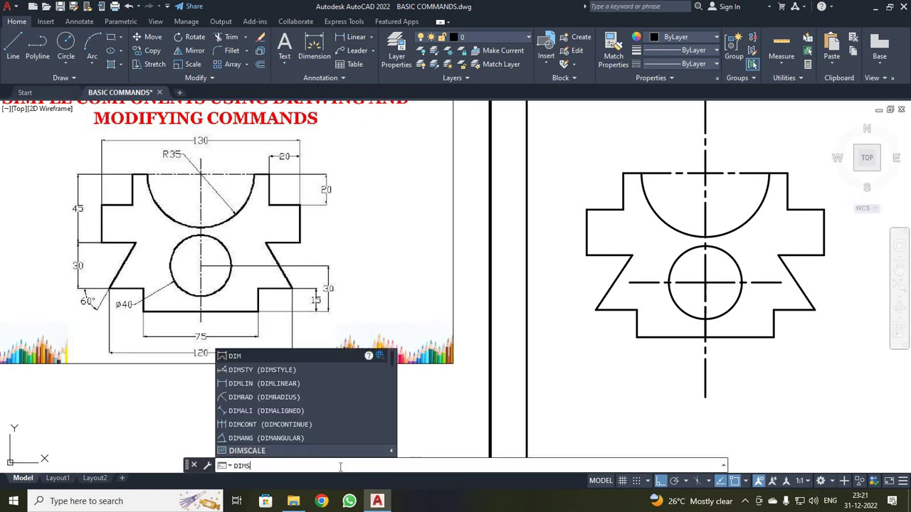
type("S")
key("Return")
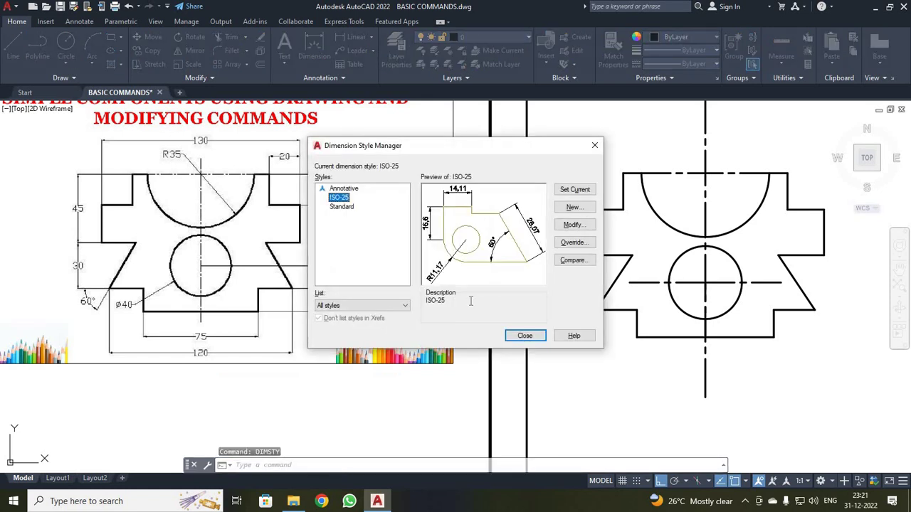
left_click(568, 228)
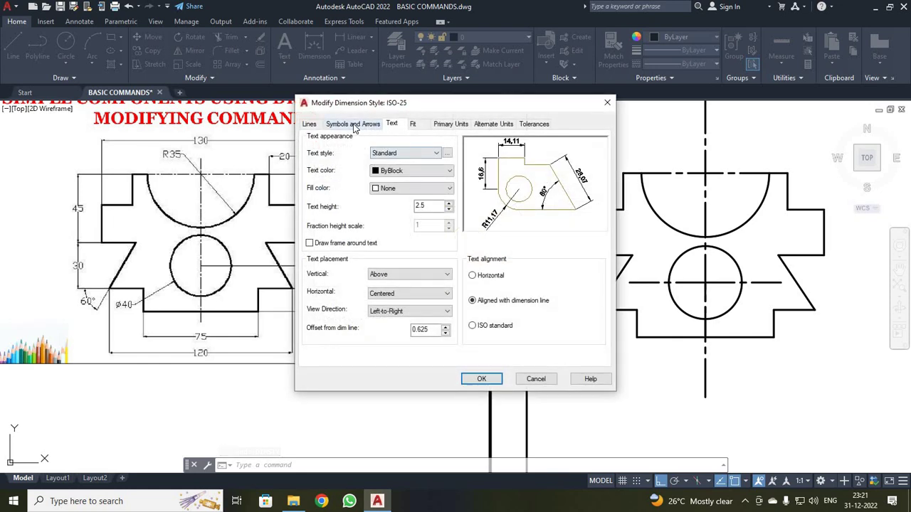
left_click(353, 125)
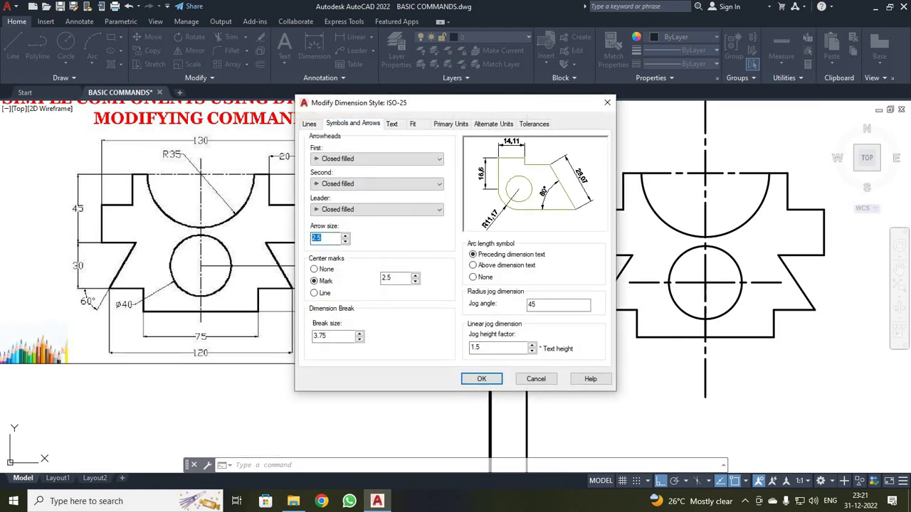
left_click(392, 125)
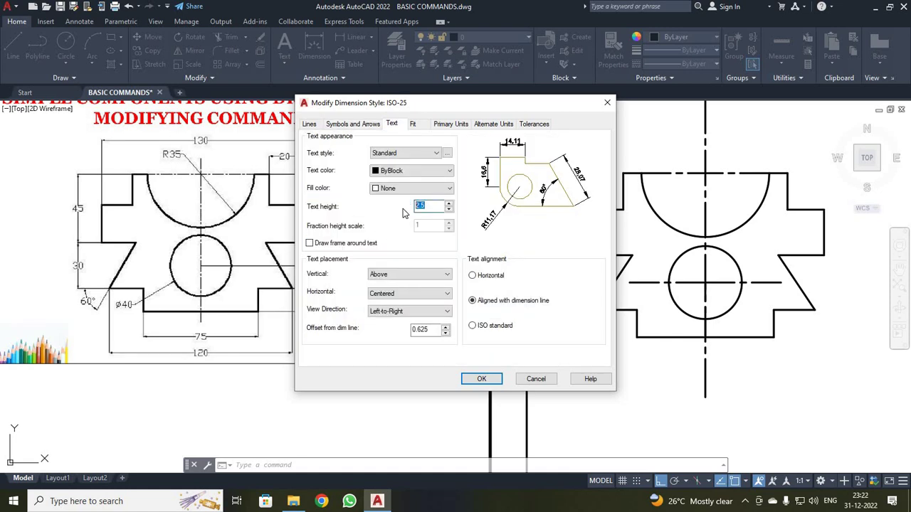
left_click(453, 125)
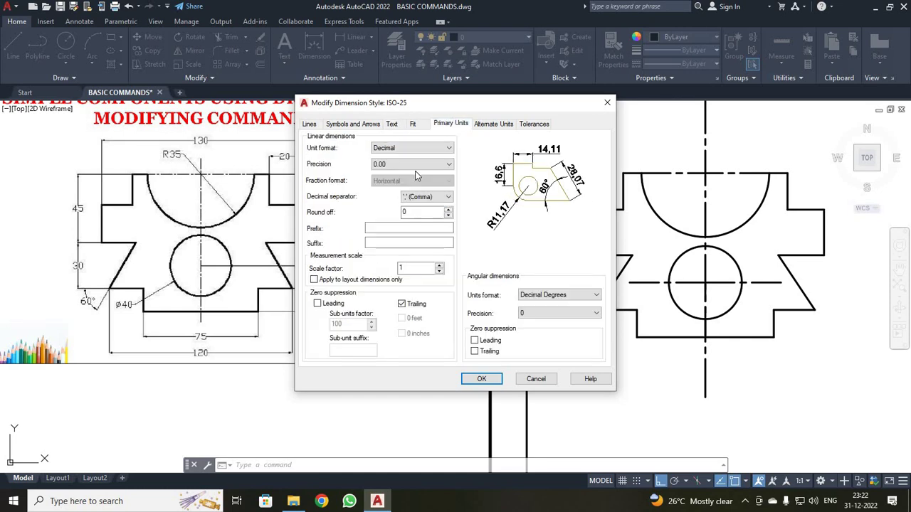
left_click(481, 379)
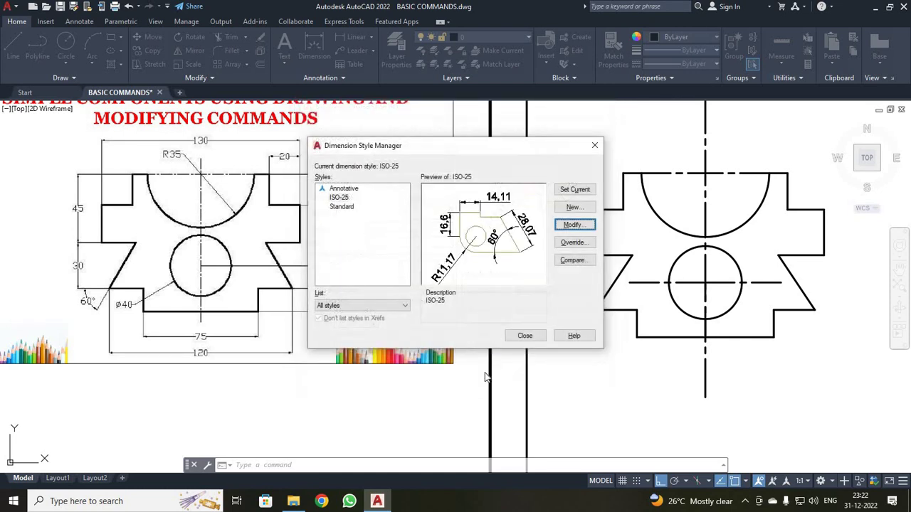
left_click(525, 335)
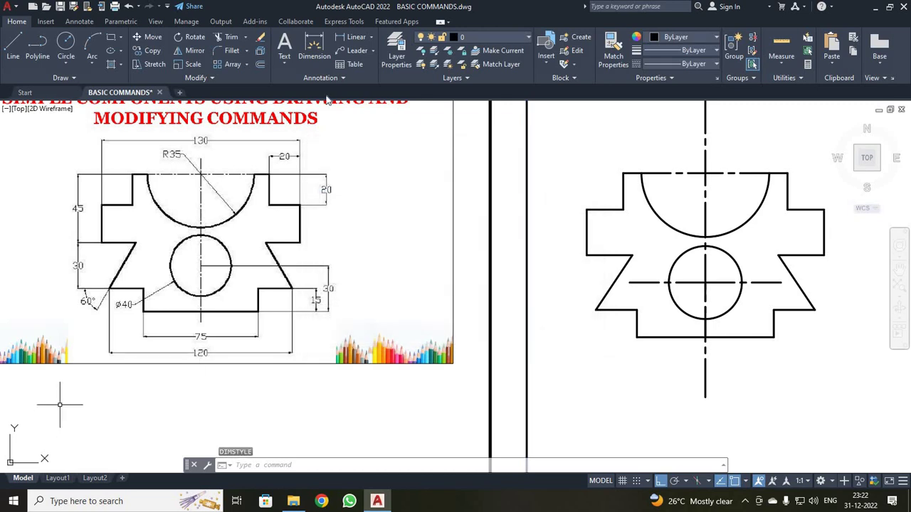
Step: Add linear dimensions below the component for the bottom edge's width and the width between the outer lower corners of the slanted sides
left_click(356, 36)
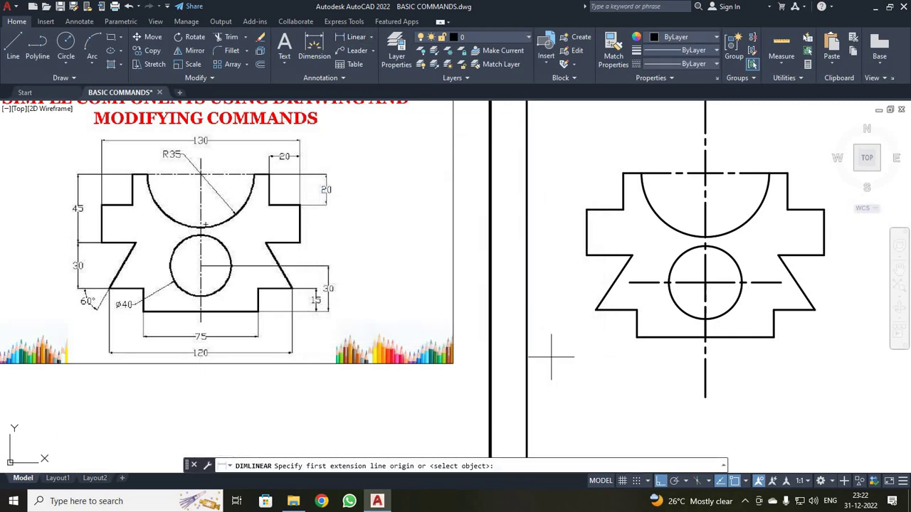
left_click(636, 337)
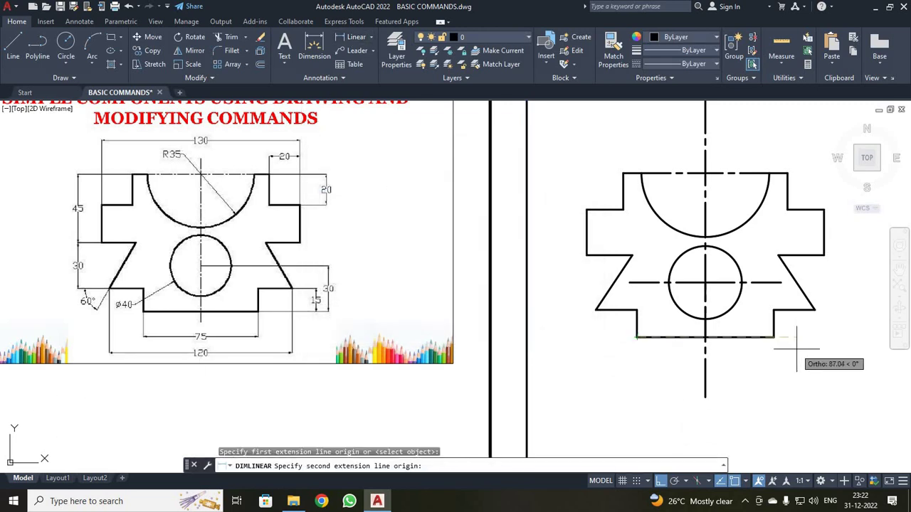
left_click(774, 337)
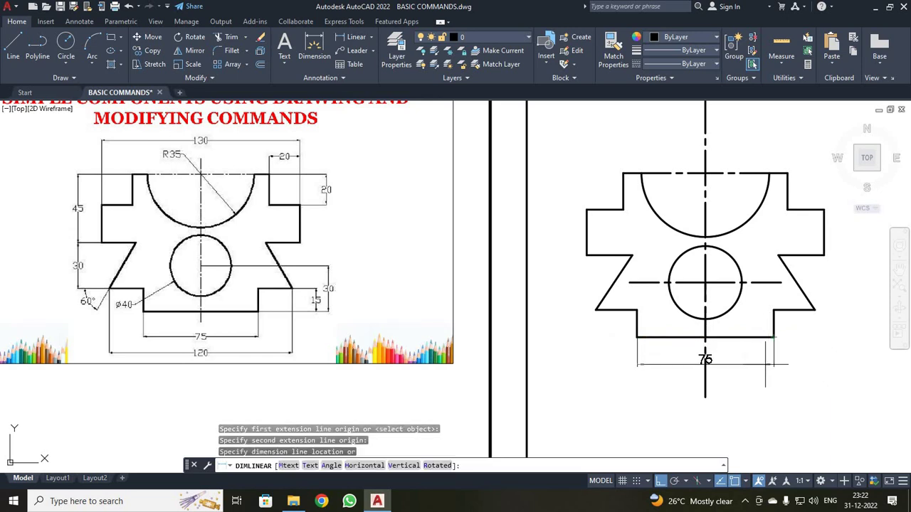
left_click(704, 365)
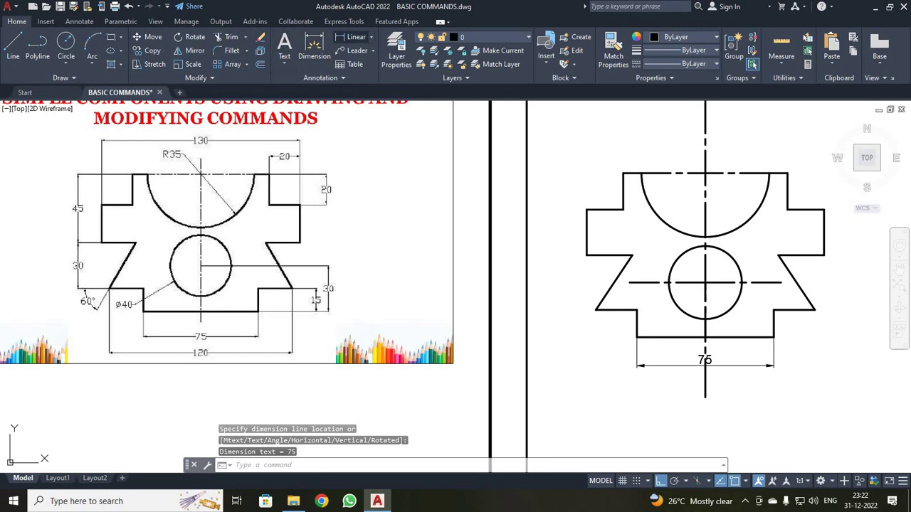
left_click(354, 37)
left_click(599, 310)
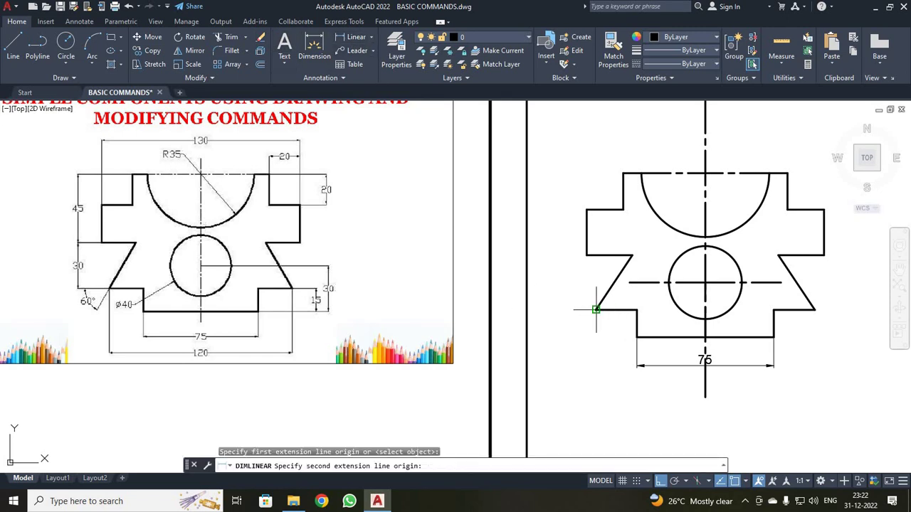
left_click(815, 310)
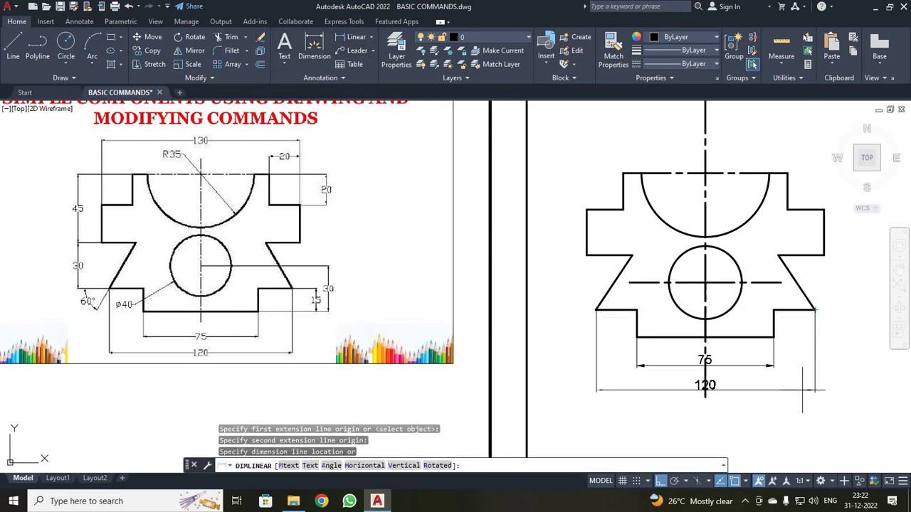
left_click(802, 390)
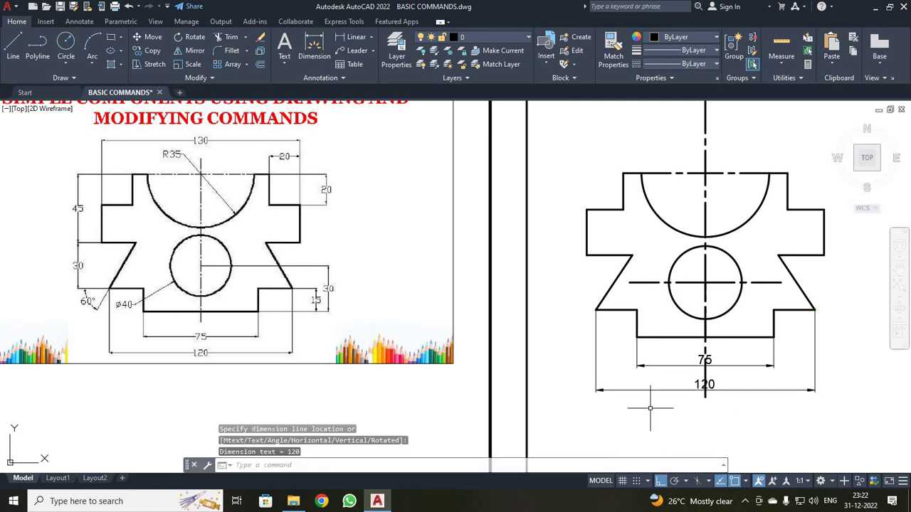
Step: Dimension the left side's slanted section height and the height from there to the top edge, with both dimension lines aligned
scroll(704, 392, "up", 2)
scroll(704, 395, "down", 2)
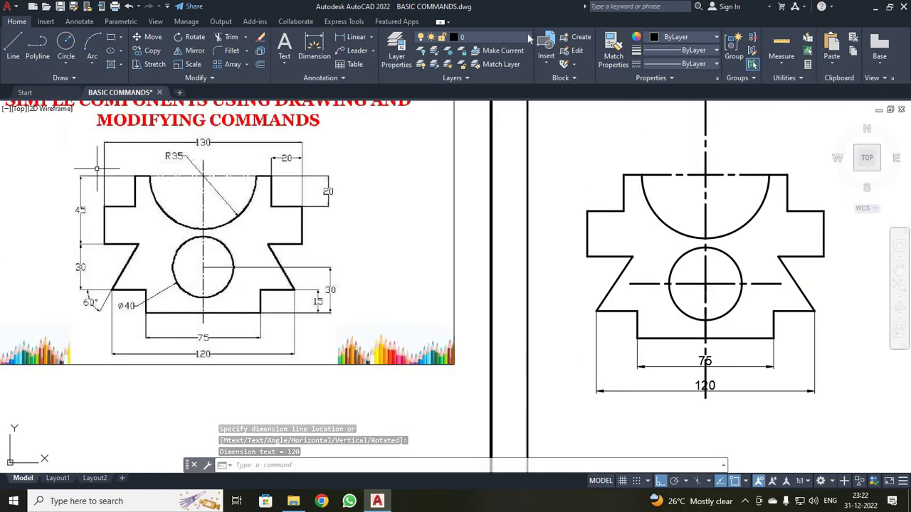
left_click(352, 40)
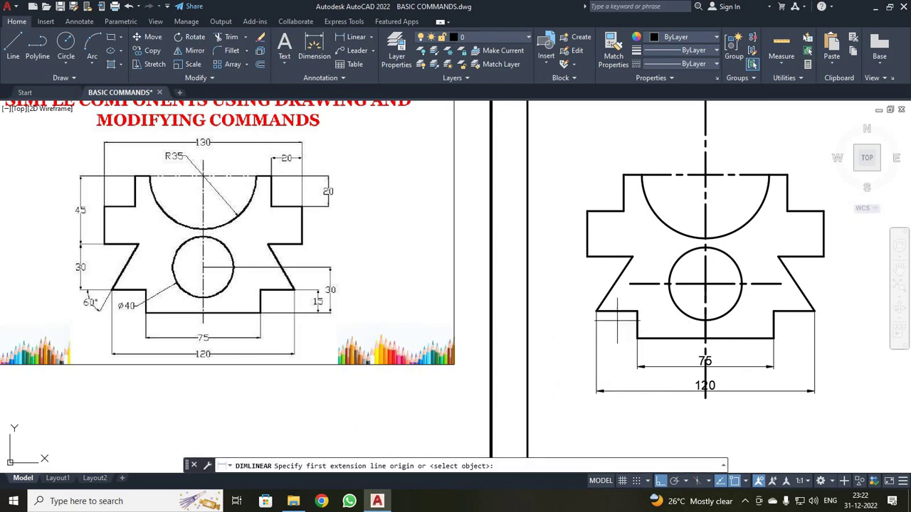
left_click(596, 311)
left_click(586, 256)
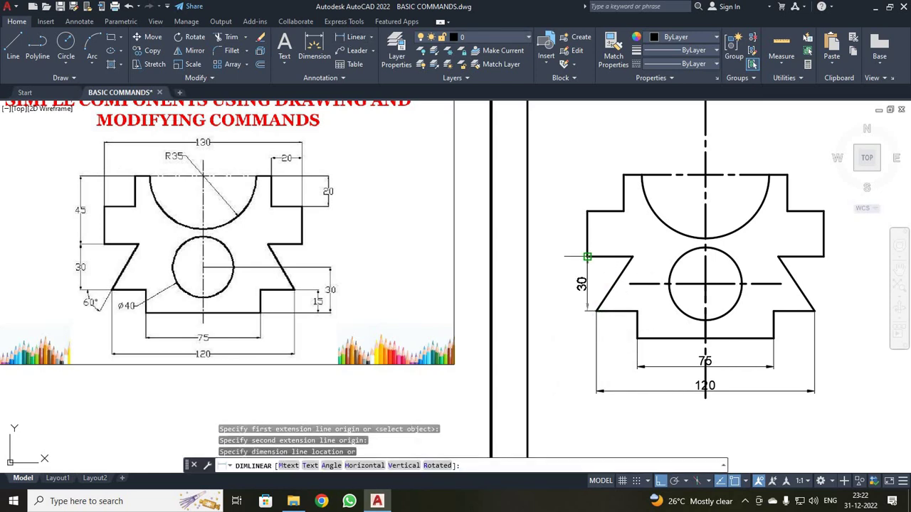
left_click(568, 256)
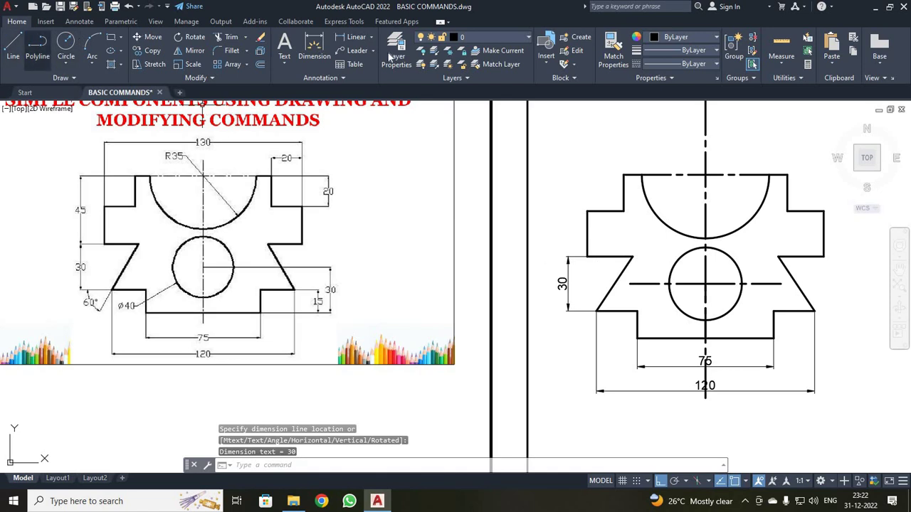
left_click(352, 38)
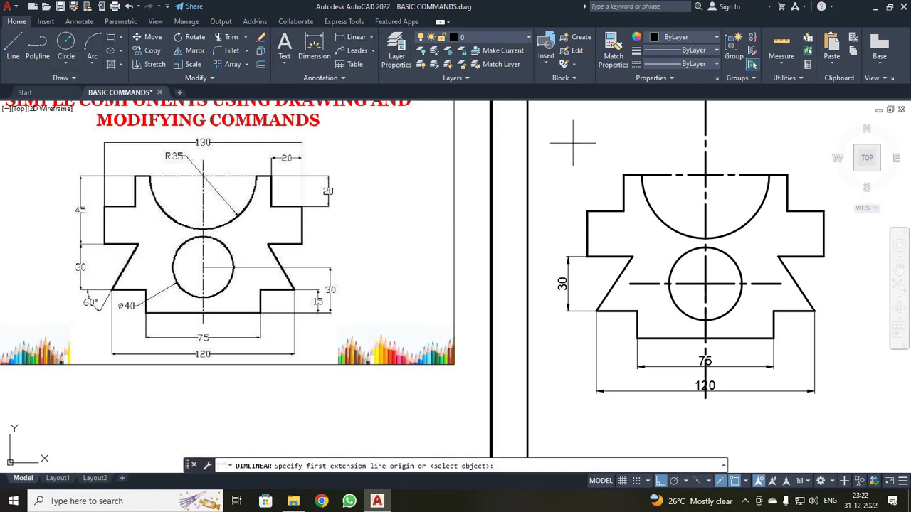
left_click(586, 256)
left_click(623, 174)
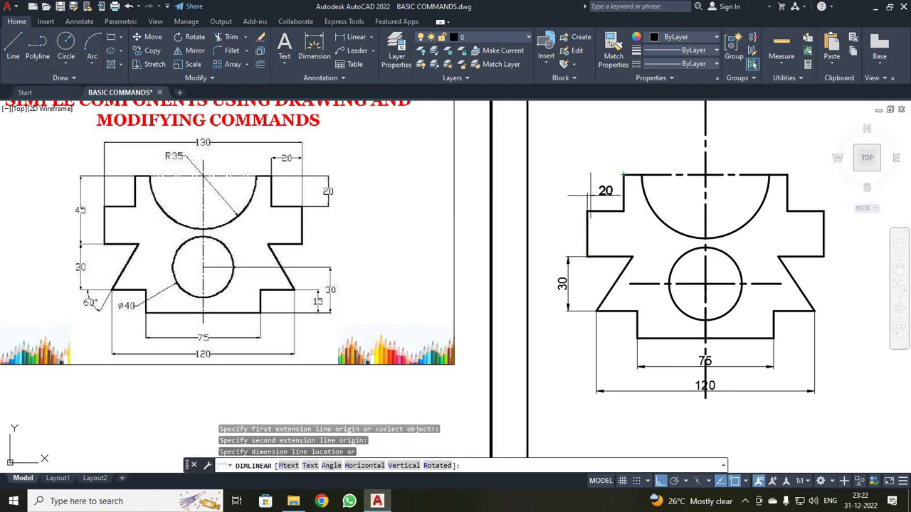
scroll(562, 256, "up", 2)
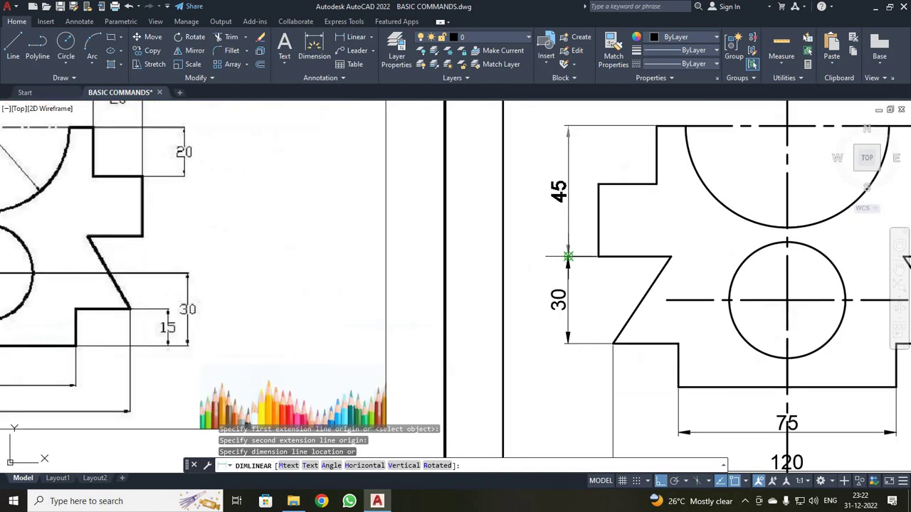
left_click(567, 256)
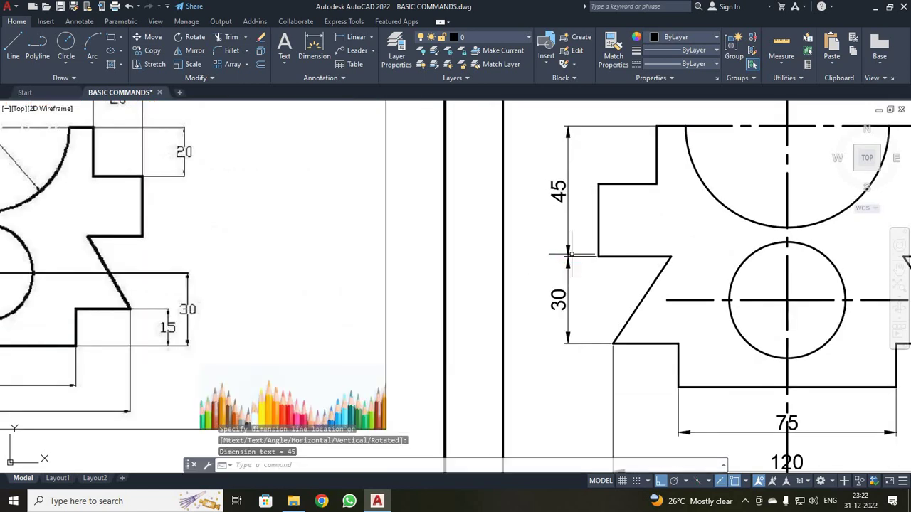
Step: Dimension the component's overall width between its outermost upper corners, placing the dimension above the top edge
scroll(592, 302, "down", 4)
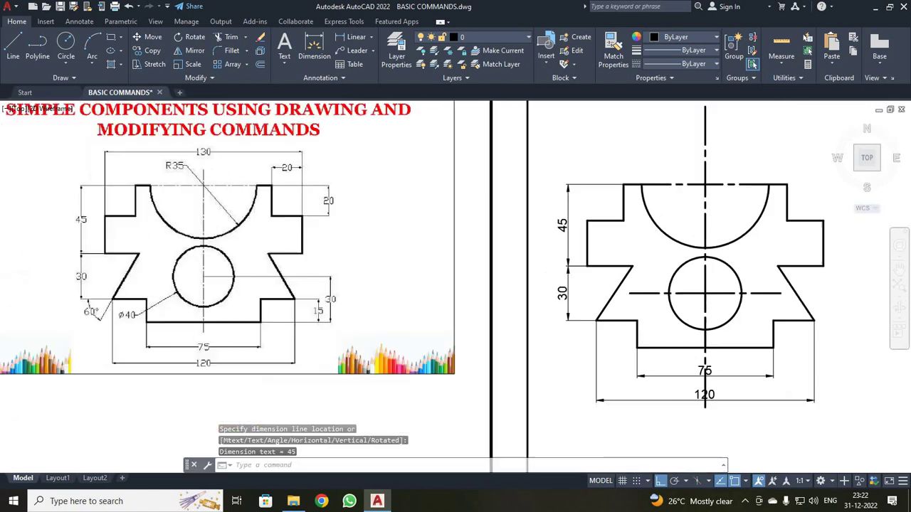
scroll(592, 302, "up", 2)
scroll(592, 302, "down", 2)
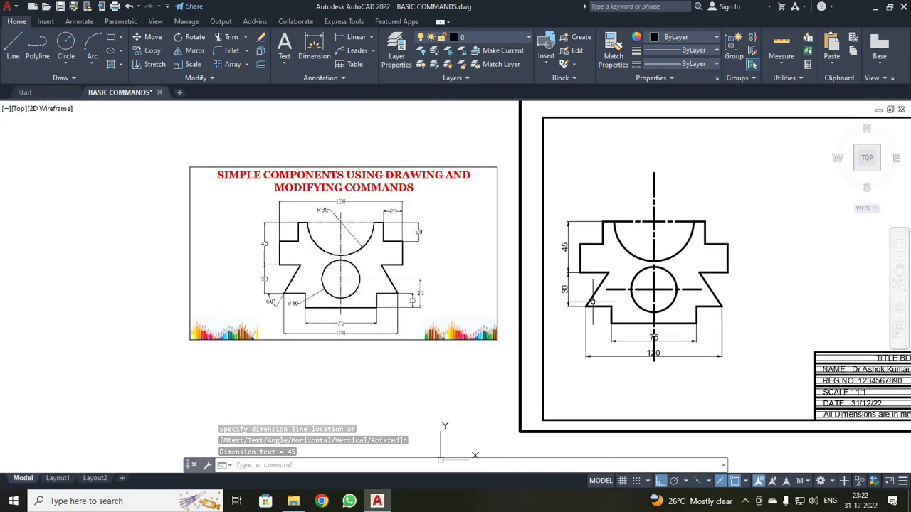
scroll(592, 302, "up", 2)
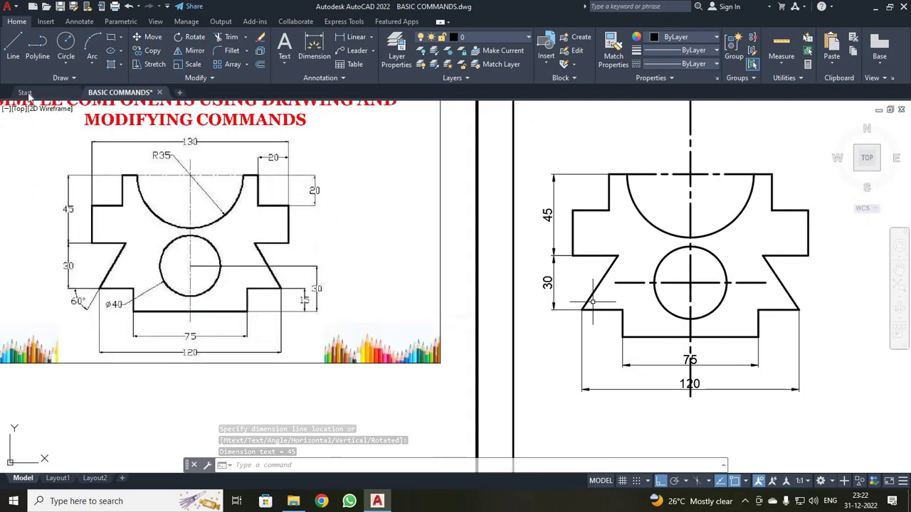
left_click(356, 36)
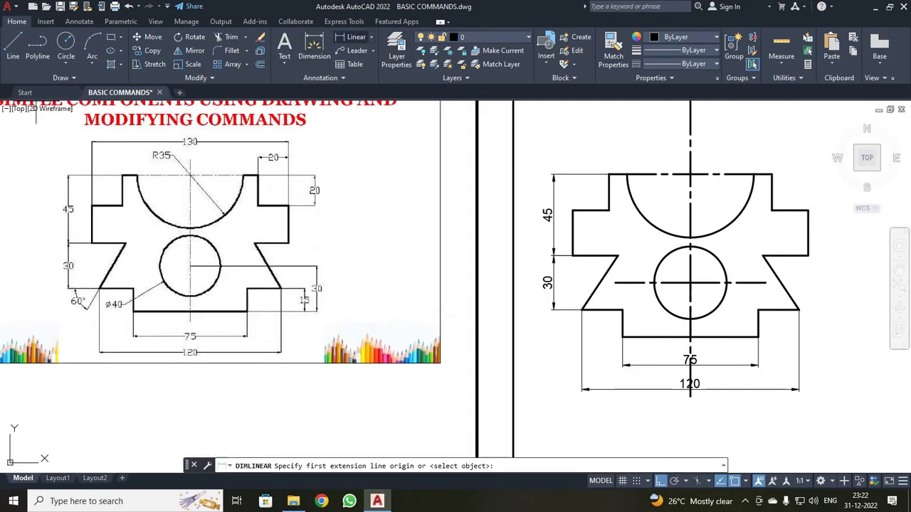
left_click(573, 210)
left_click(809, 211)
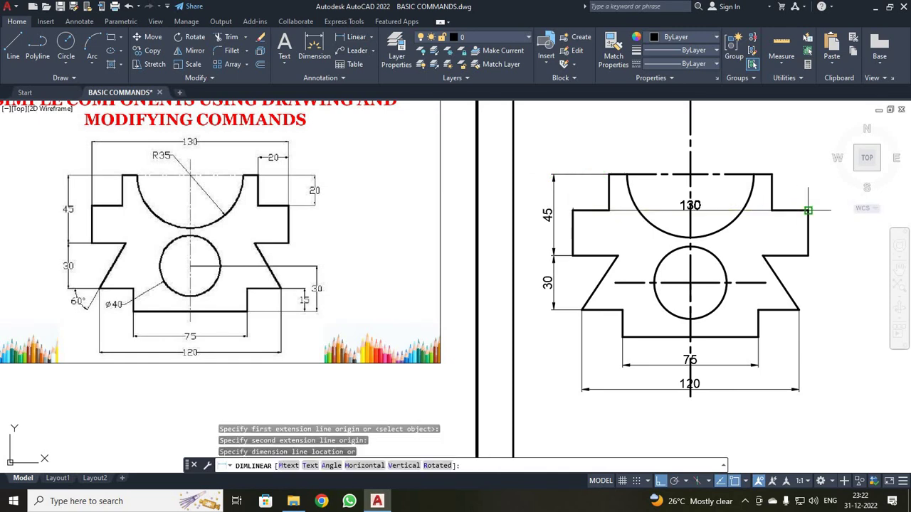
left_click(797, 130)
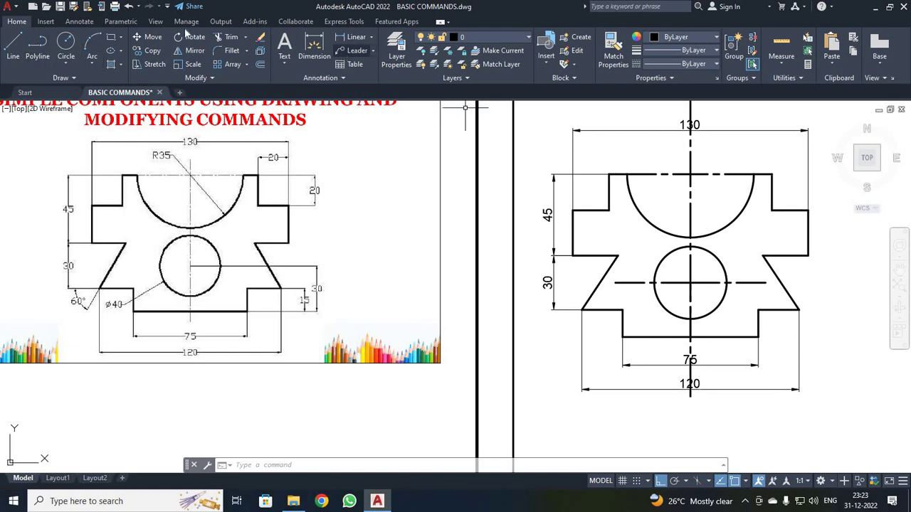
Step: Trim the vertical centre line where it extends above the component's top edge and below its bottom edge
left_click(229, 37)
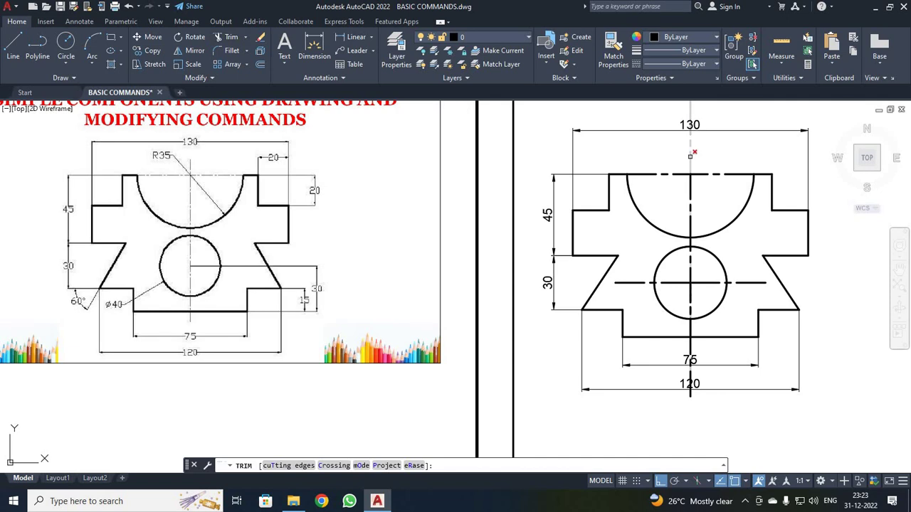
left_click(689, 155)
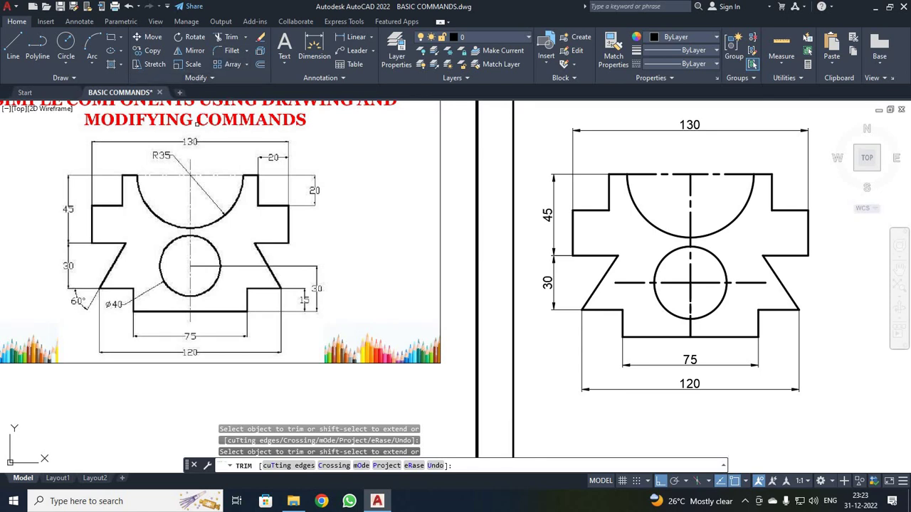
key("Escape")
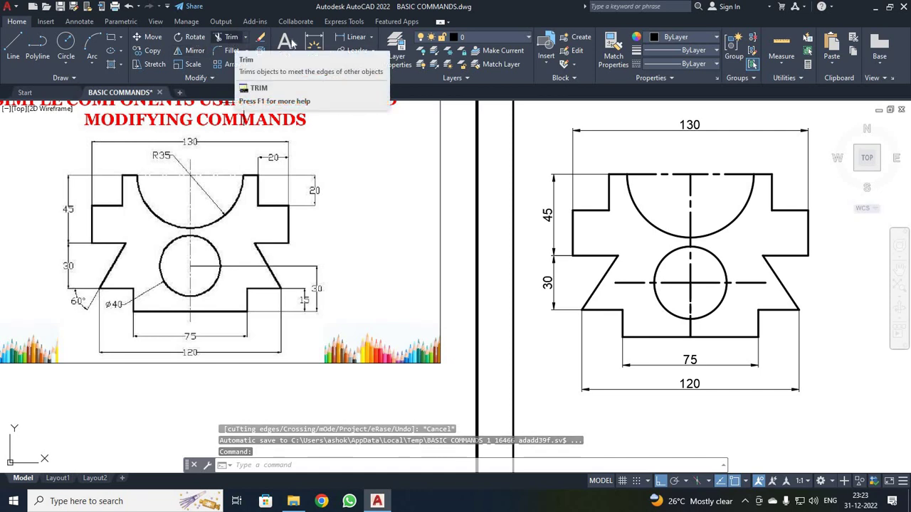
Step: Add linear dimensions for the width and height of the component's upper-right corner step, placed above and to the right of it
left_click(356, 37)
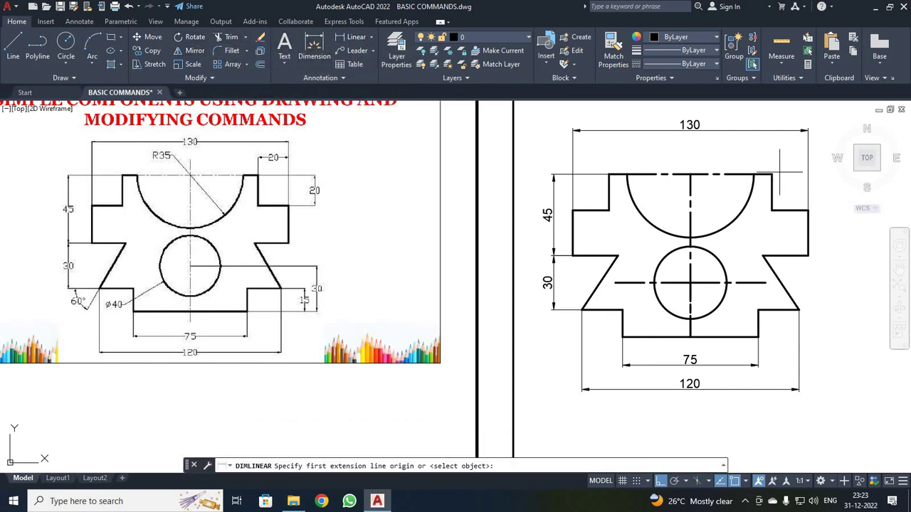
left_click(771, 174)
left_click(808, 211)
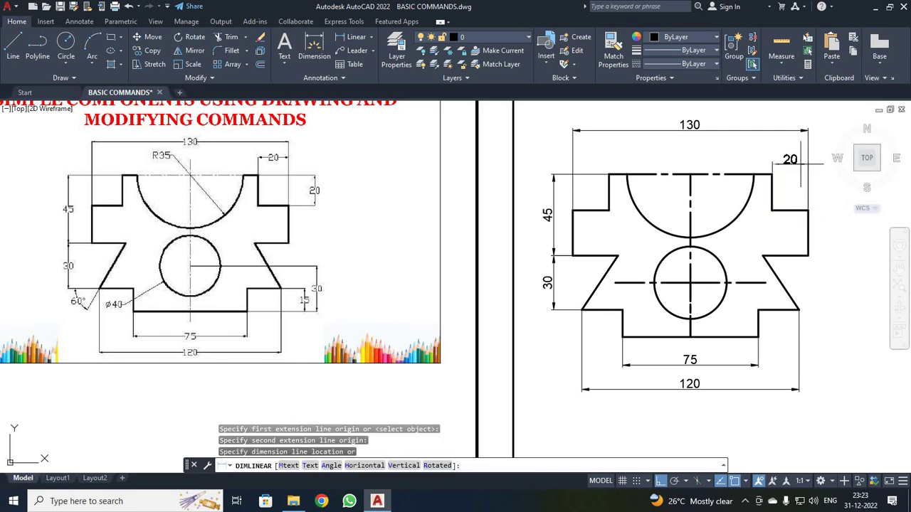
left_click(797, 158)
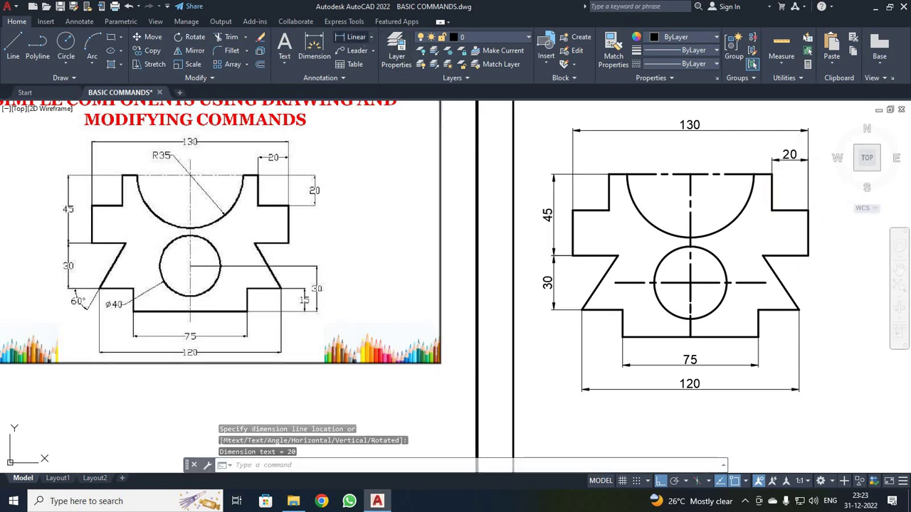
left_click(356, 37)
left_click(771, 174)
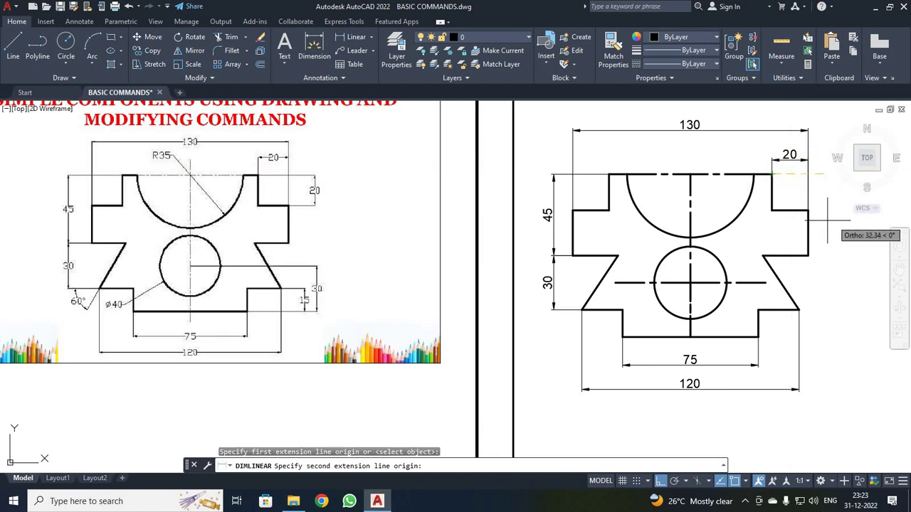
left_click(808, 210)
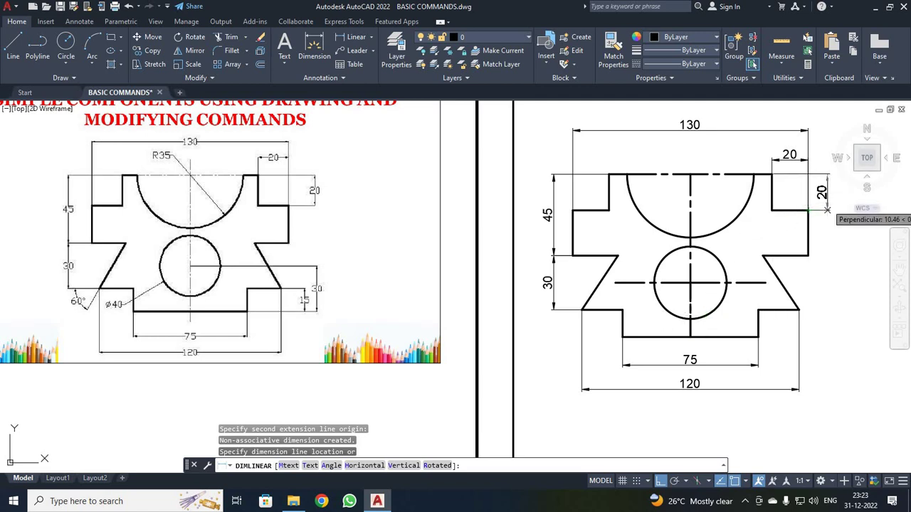
left_click(827, 210)
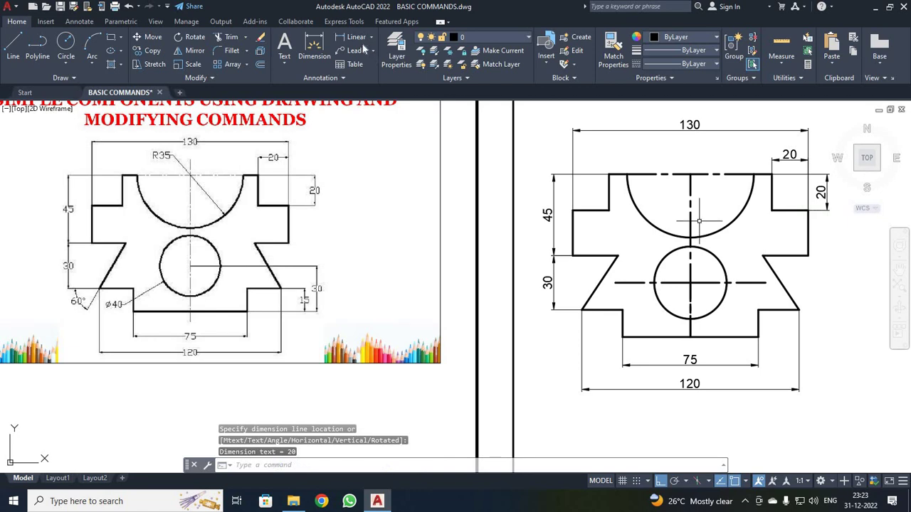
Step: Dimension the lower-right step's height and the circle centre's height above the bottom edge, placing both to the right of the component
key("Return")
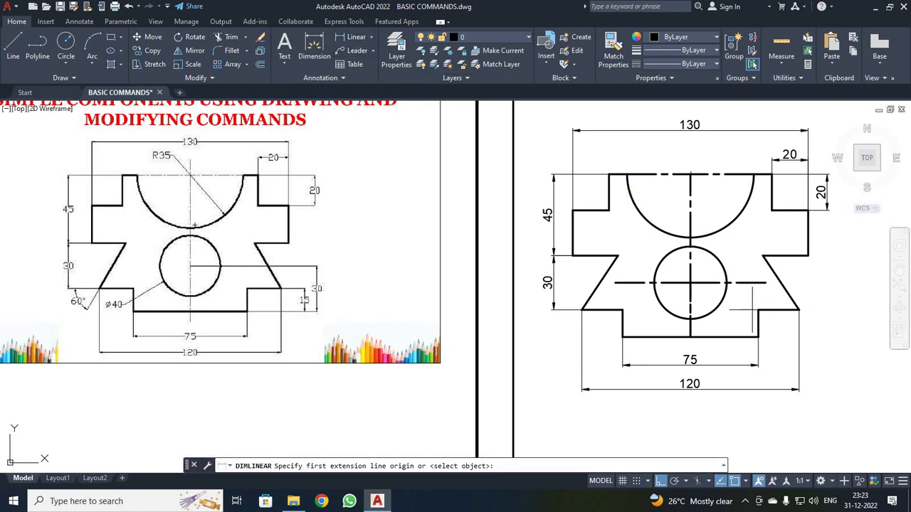
left_click(758, 310)
left_click(759, 337)
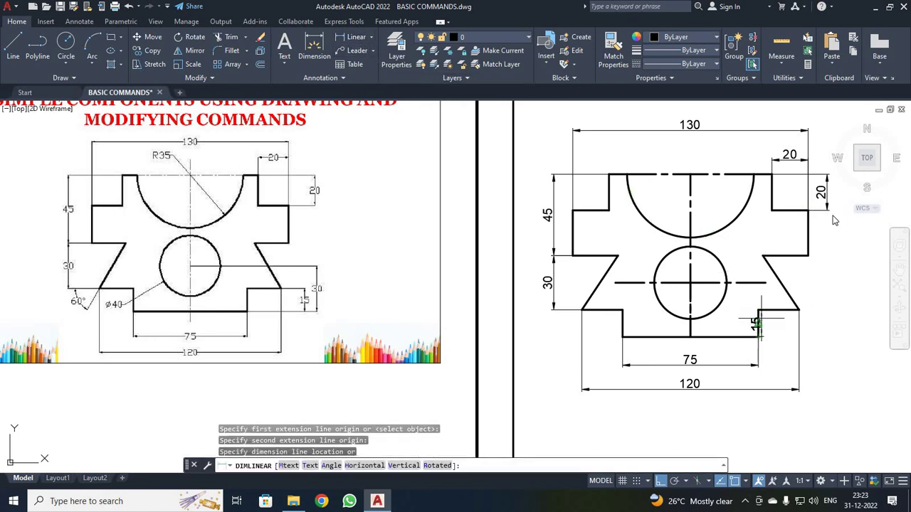
left_click(826, 326)
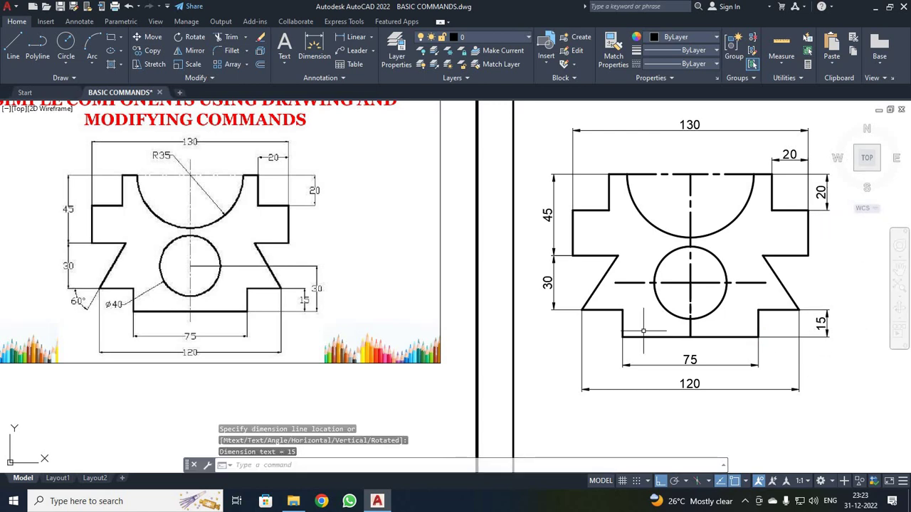
left_click(349, 41)
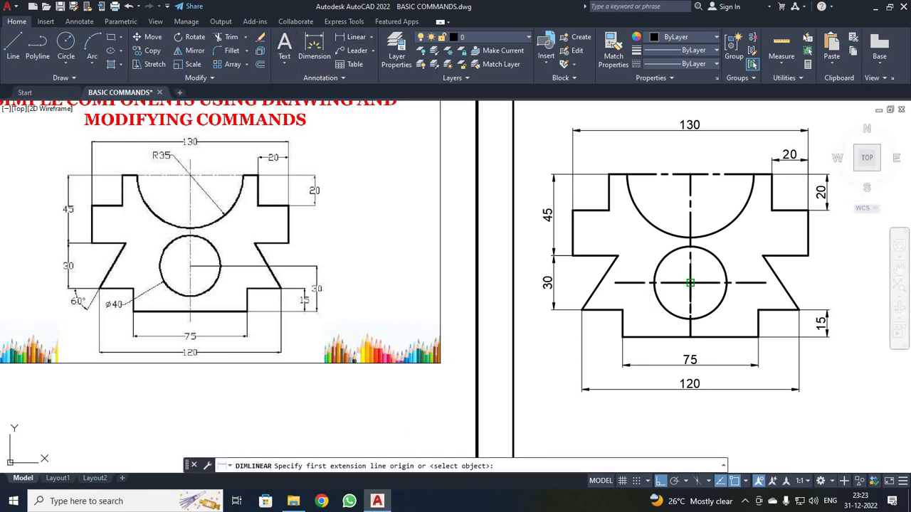
left_click(689, 283)
left_click(689, 338)
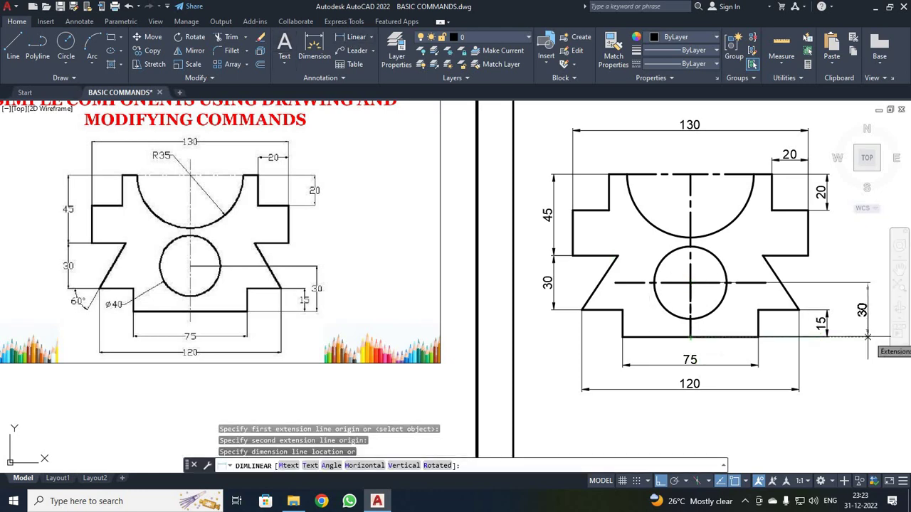
left_click(850, 335)
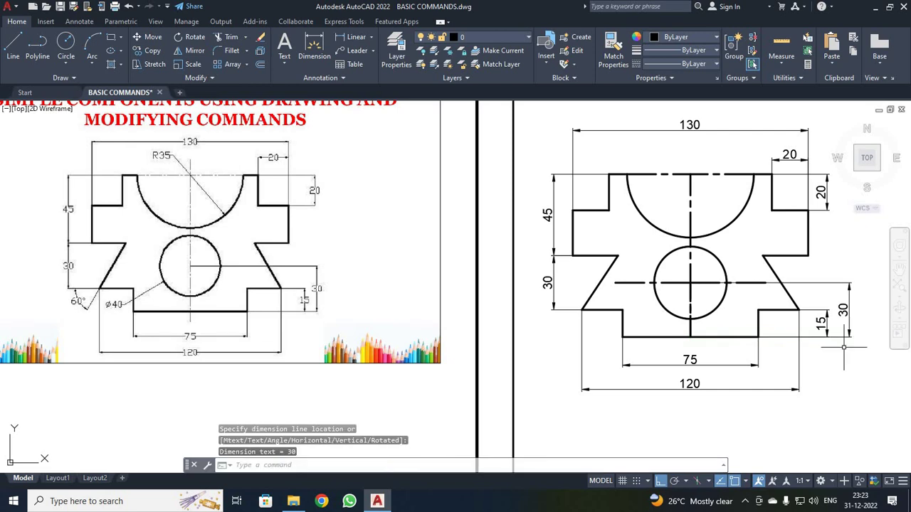
Step: Add a radius dimension to the upper arc and a diameter dimension to the circle, with both texts outside the curves
left_click(372, 38)
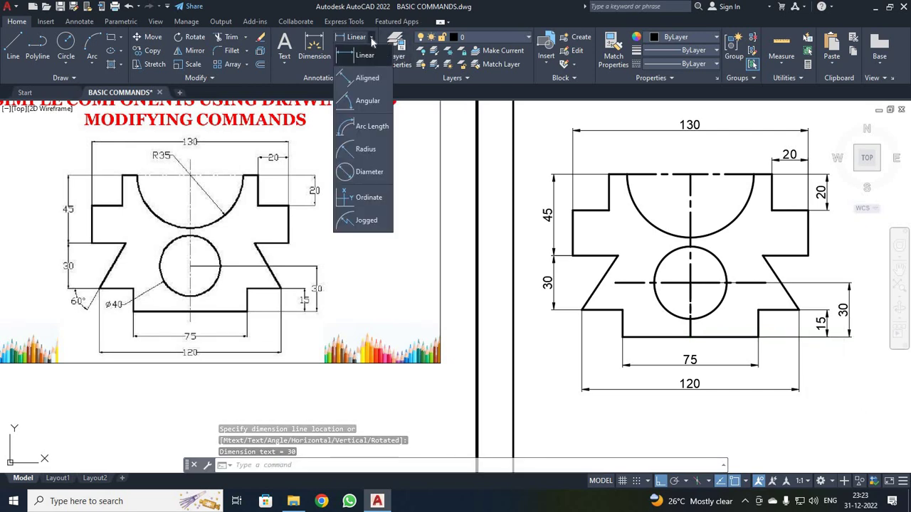
left_click(360, 148)
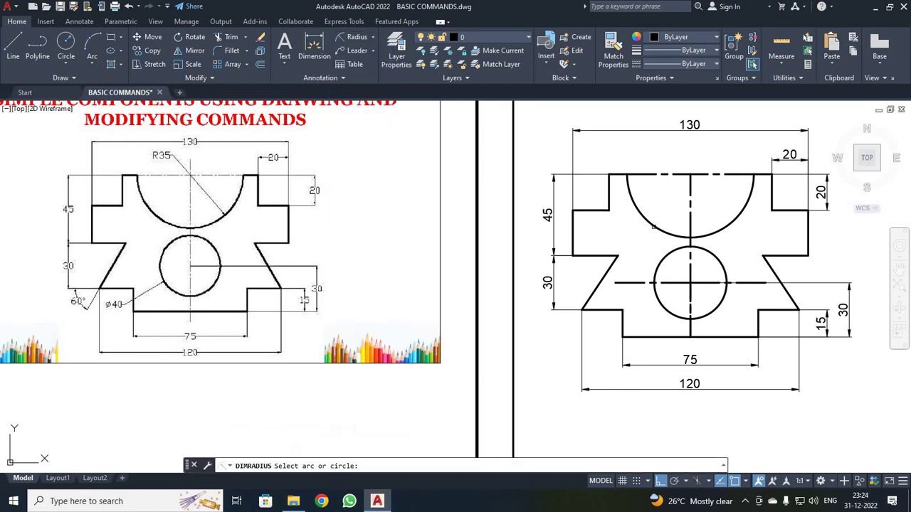
left_click(654, 227)
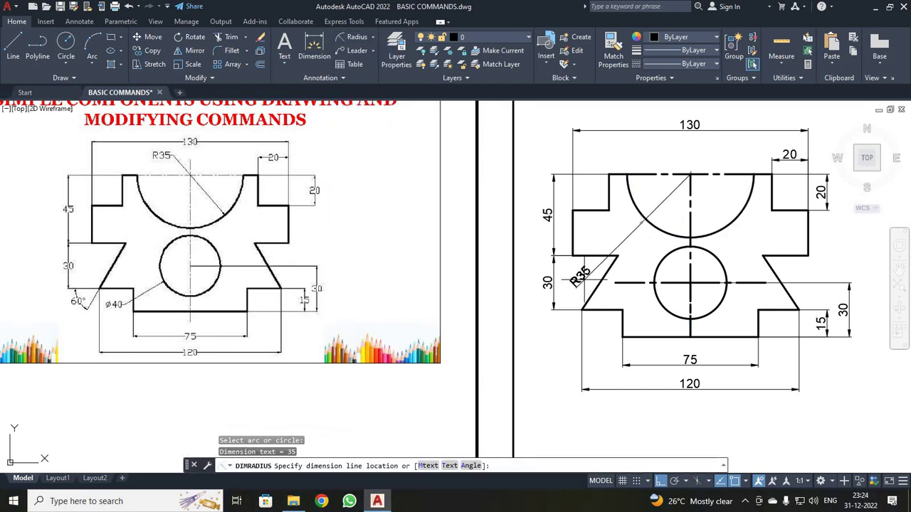
left_click(582, 275)
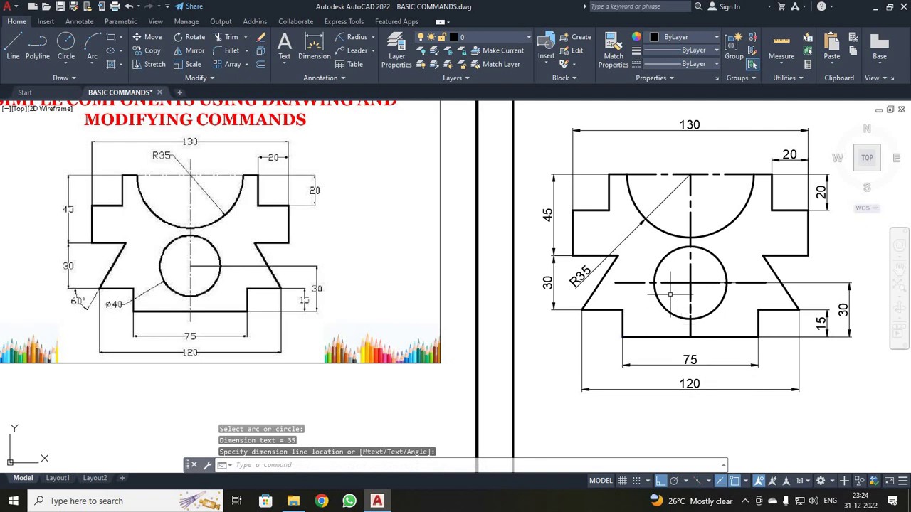
left_click(373, 37)
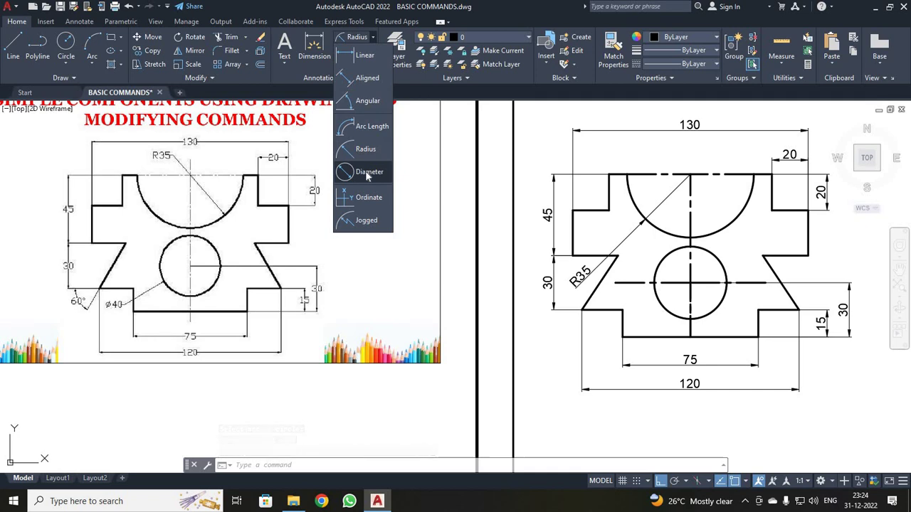
left_click(345, 172)
left_click(720, 302)
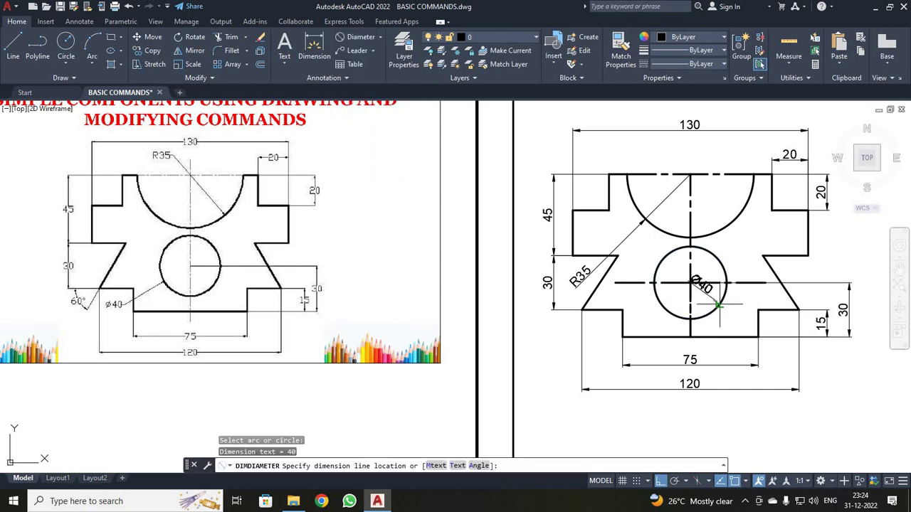
left_click(800, 331)
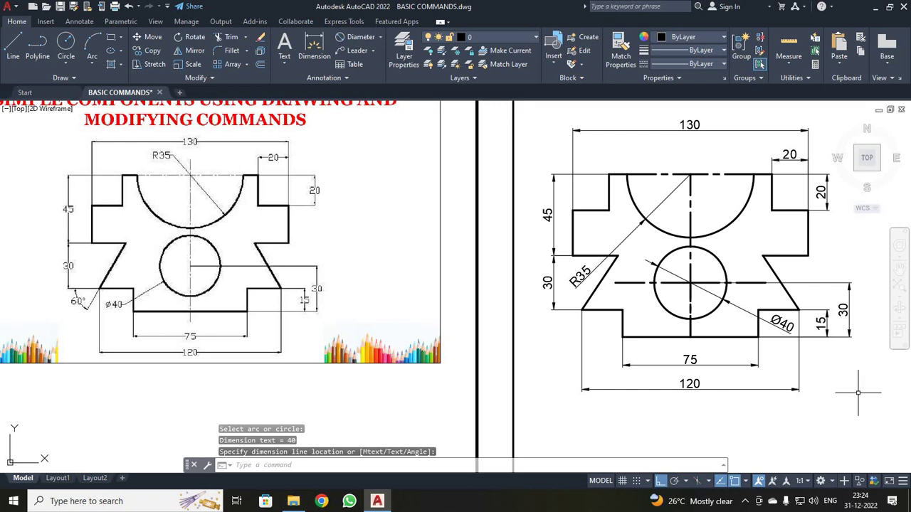
Step: Erase the Slide5 reference image beside the title-block sheet
type("z")
key("Return")
key("Return")
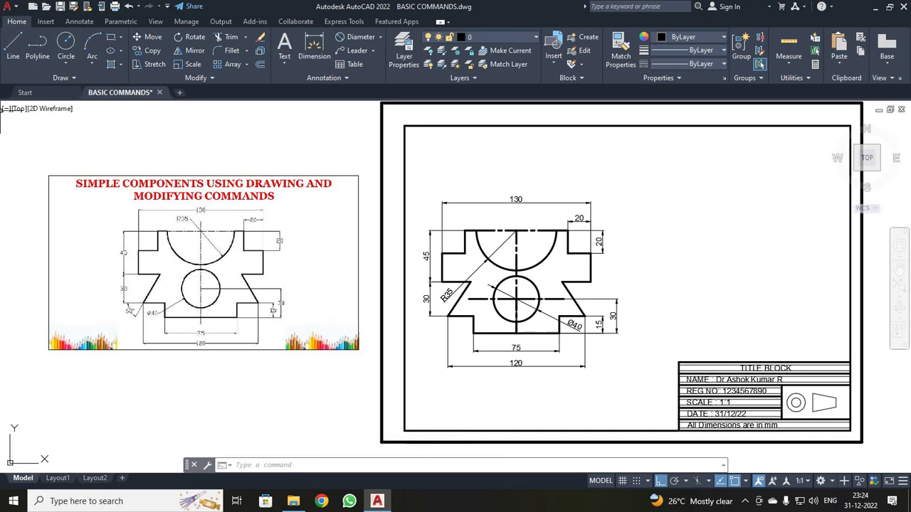
left_click(282, 178)
key("Delete")
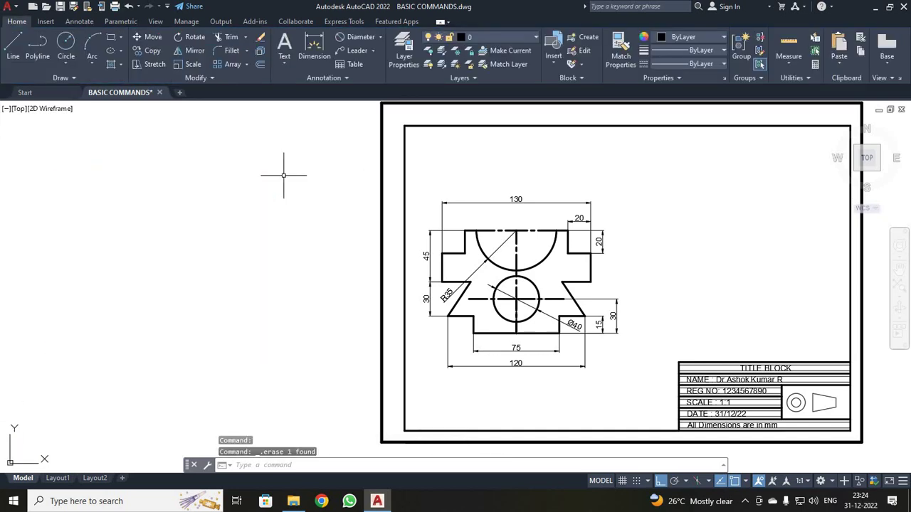
Step: Start IMAGEATTACH and open Slide4 from the 3. CONIC CURVES folder as the new reference image
type("IN")
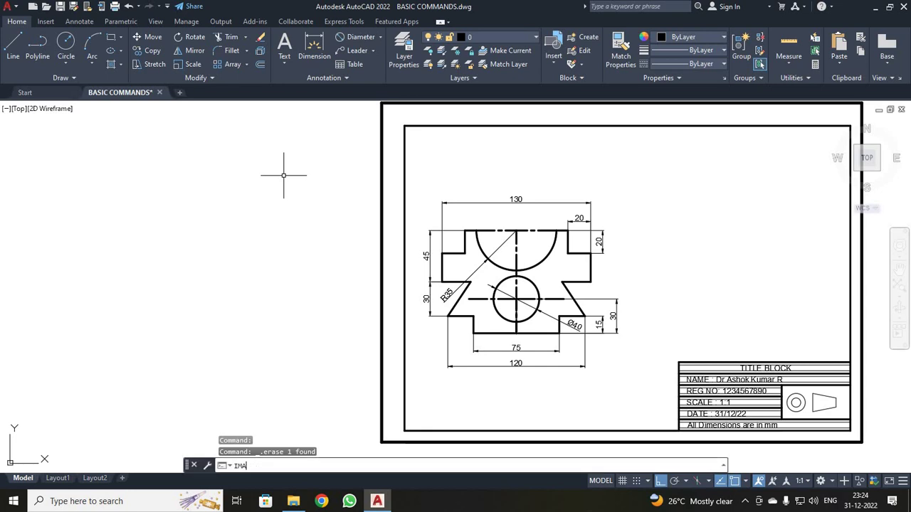
type("A")
key("Return")
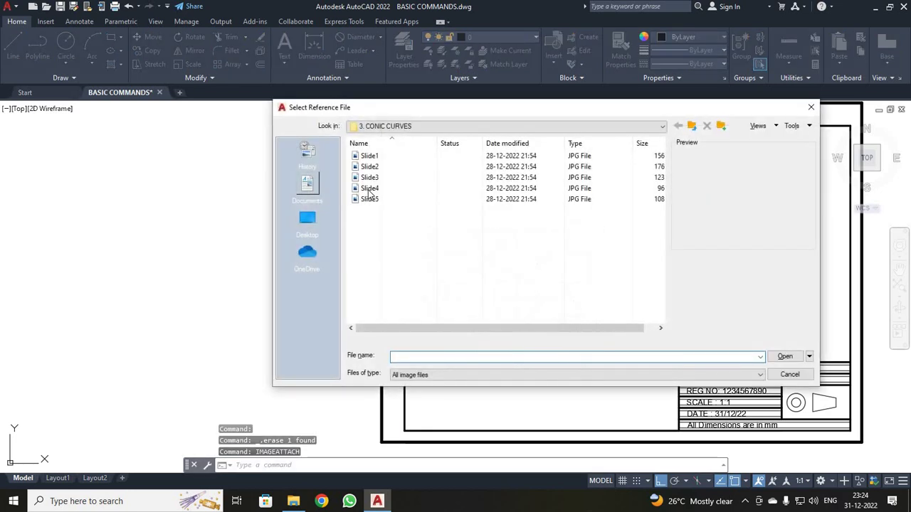
left_click(377, 188)
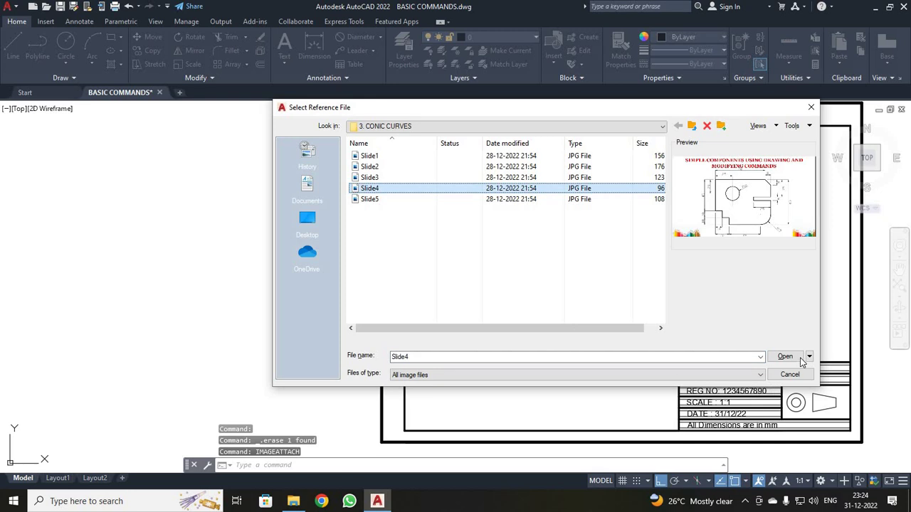
left_click(785, 356)
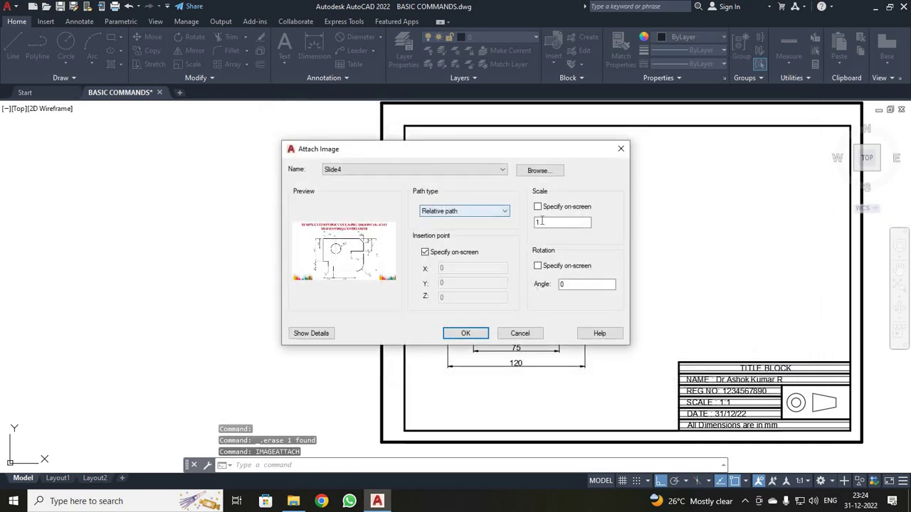
Step: Attach the Slide4 image with No path and a scale of 0.8, placing it in the empty space left of the sheet
left_click(449, 211)
left_click(436, 221)
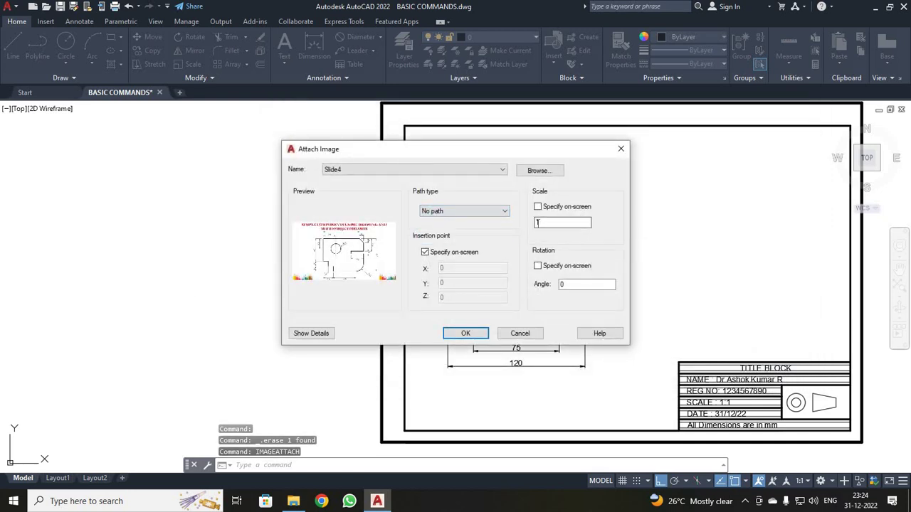
double_click(547, 223)
type("0.8")
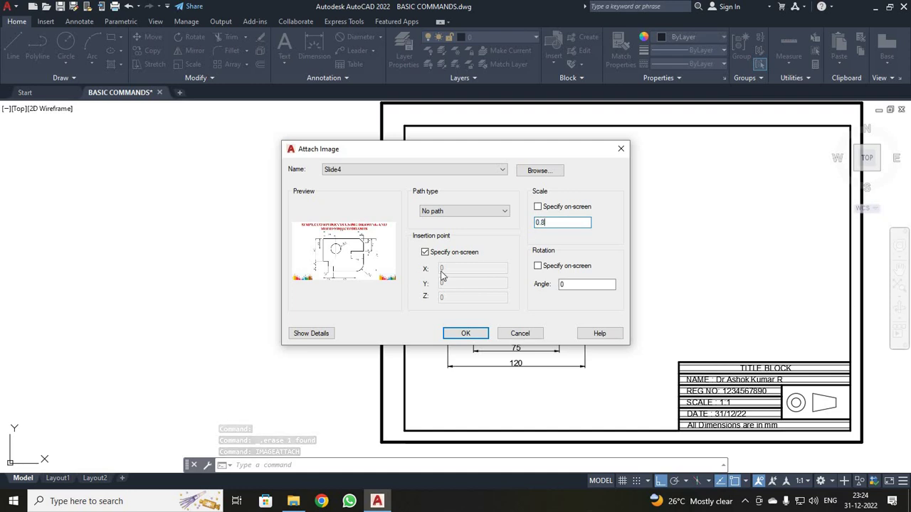
left_click(465, 333)
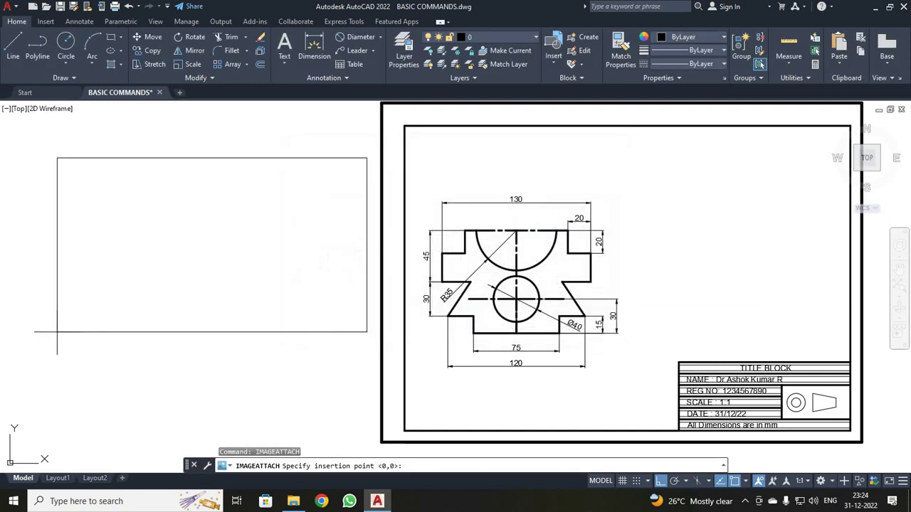
scroll(98, 367, "up", 2)
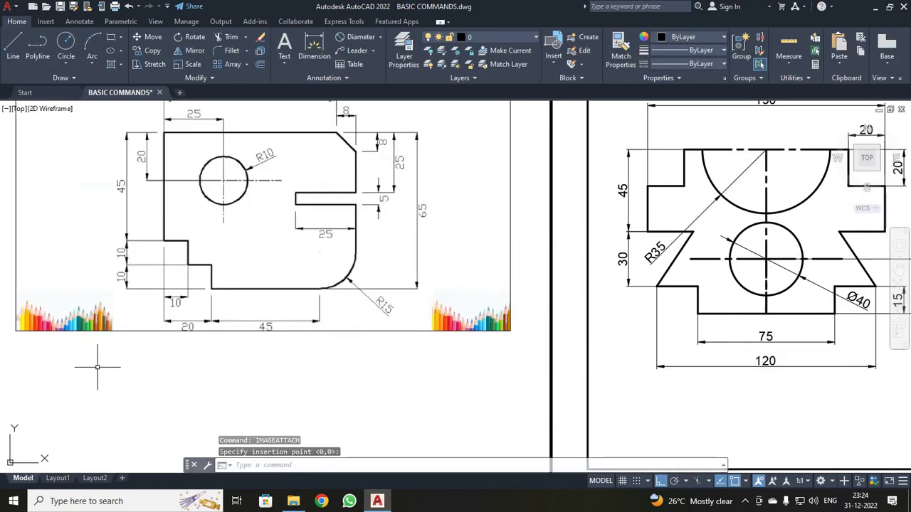
scroll(97, 367, "down", 2)
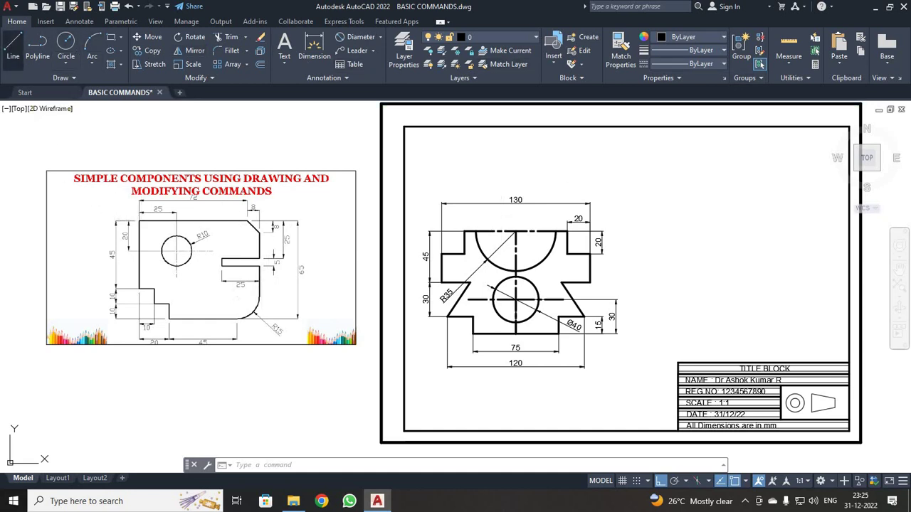
Step: Begin the Slide4 outline in the empty area beside the finished component with a 45 mm vertical line downward for its left edge
left_click(13, 46)
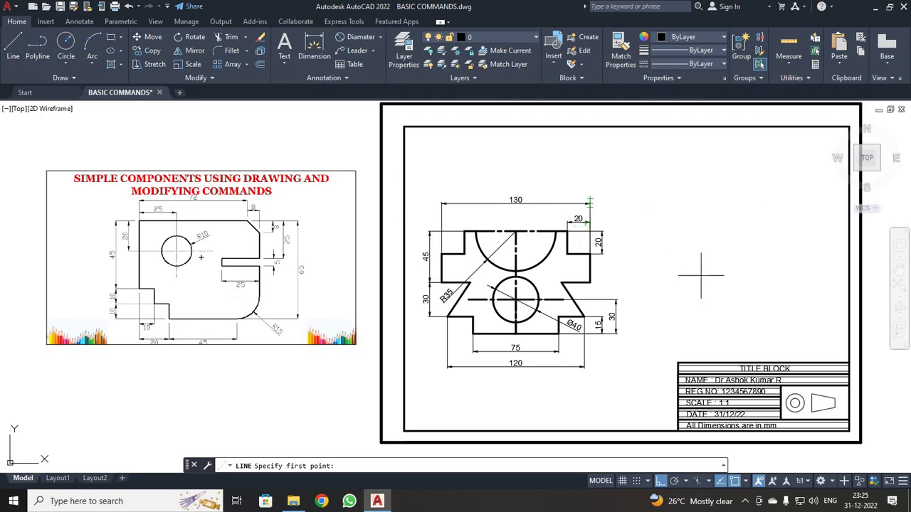
left_click(695, 230)
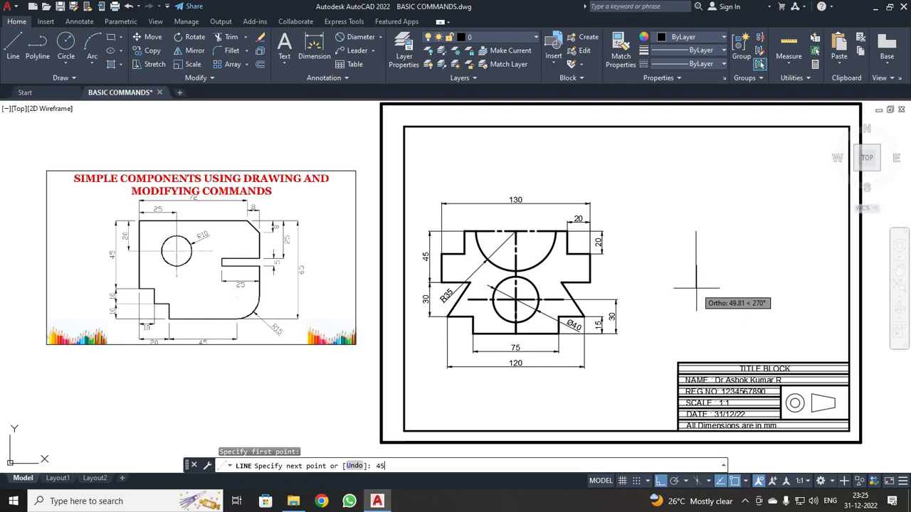
type("45")
key("Return")
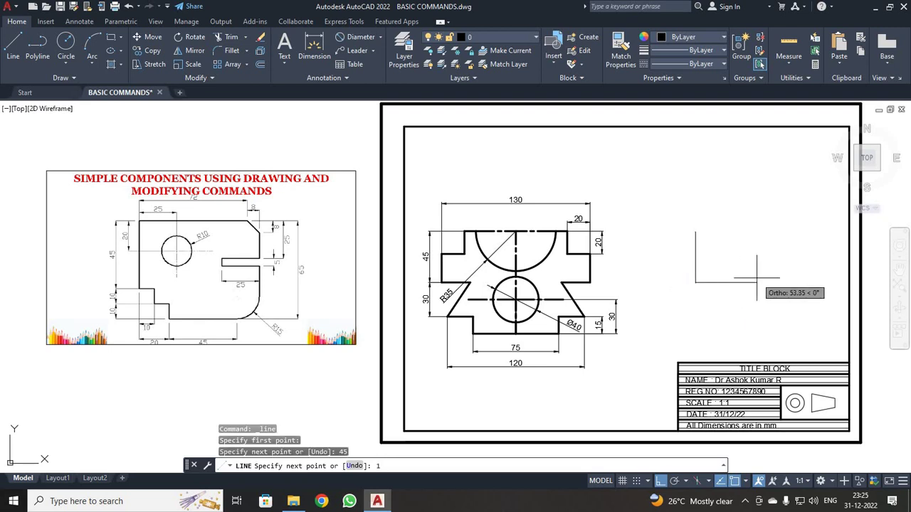
Step: Continue the outline as a two-step staircase at the lower-left corner, going right and down alternately with four 10 mm segments
type("10")
key("Return")
type("1")
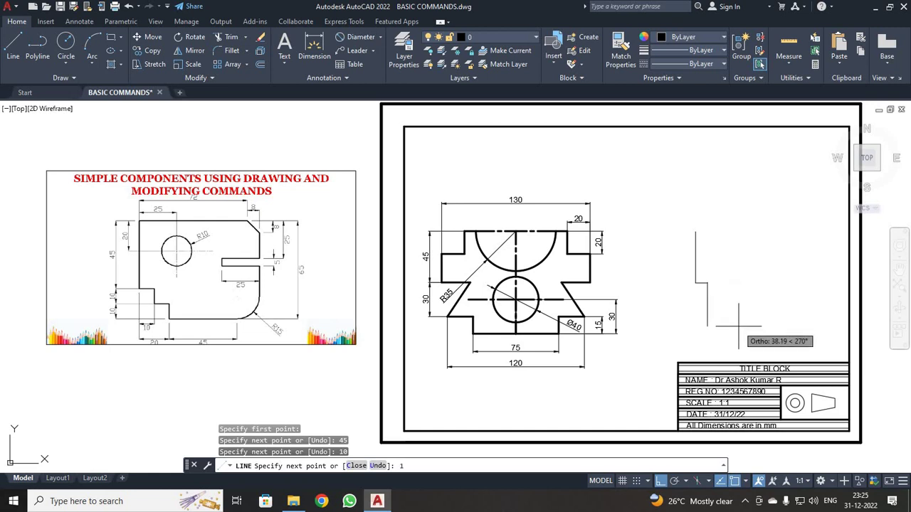
type("0")
key("Return")
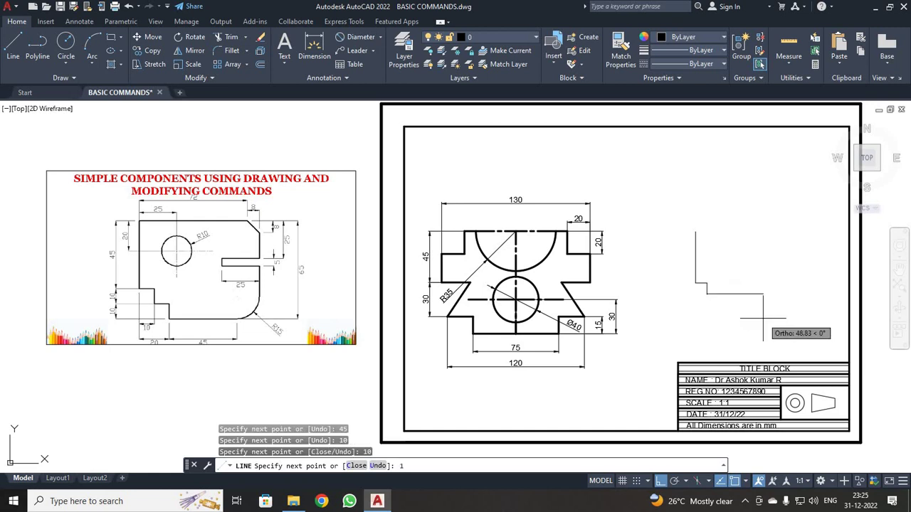
type("10")
key("Return")
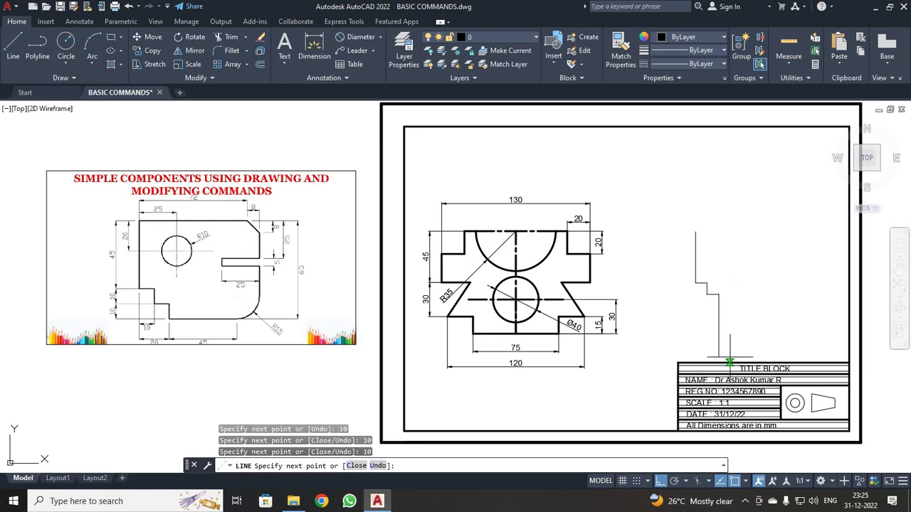
key("shift")
type("10")
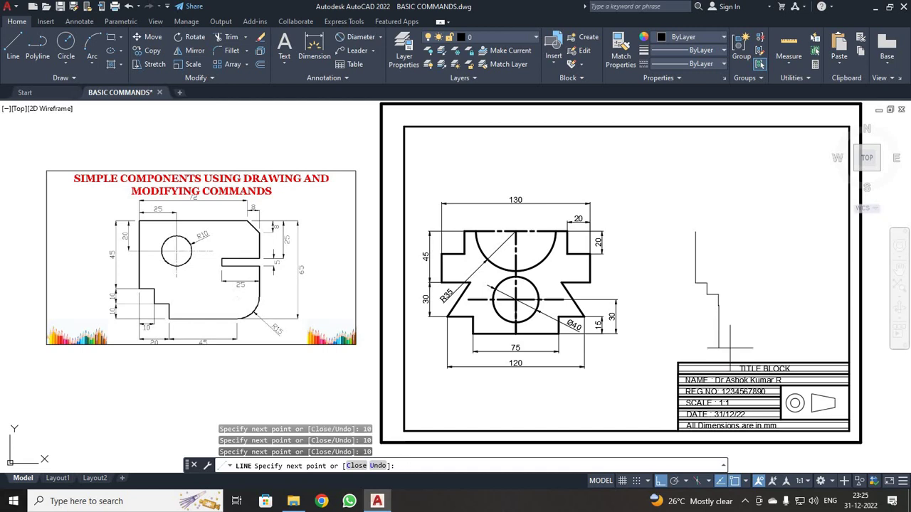
key("Return")
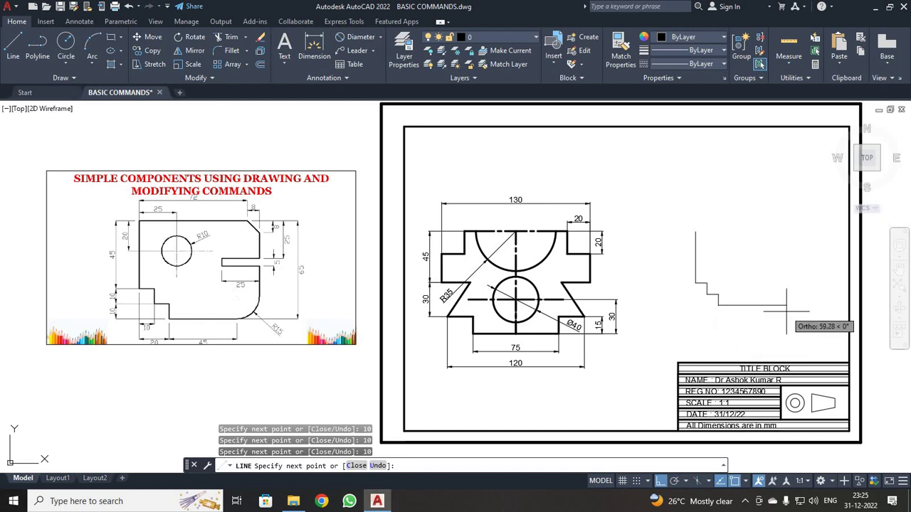
Step: Close the outline with a 60 mm bottom edge, a 65 mm right edge and a top edge back to the starting point
type("60")
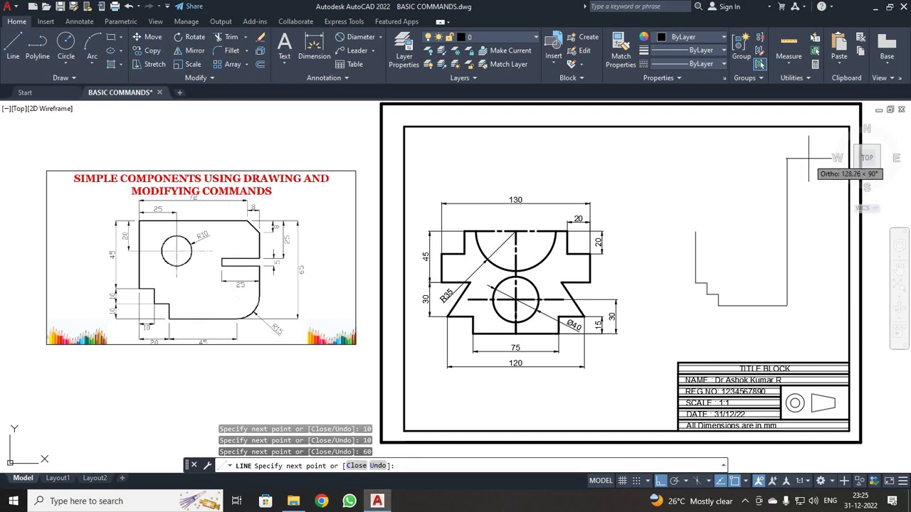
type("65")
key("Return")
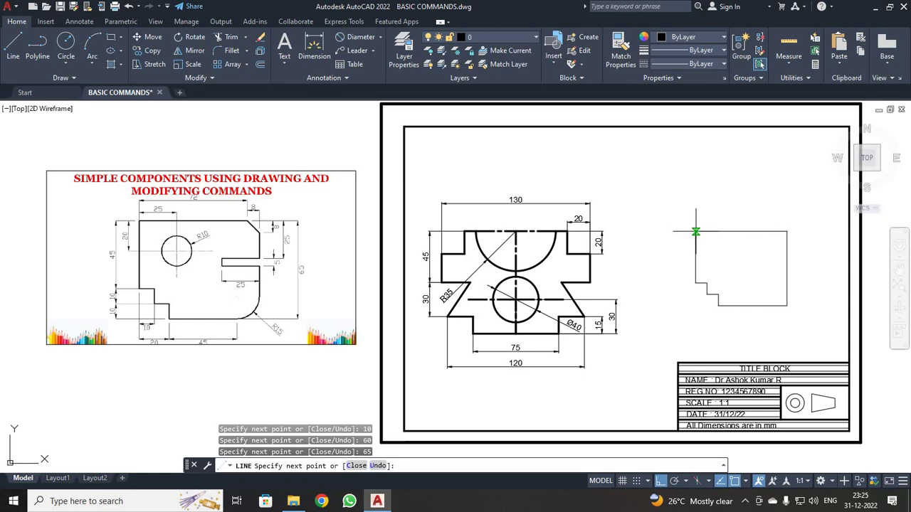
left_click(696, 231)
key("Escape")
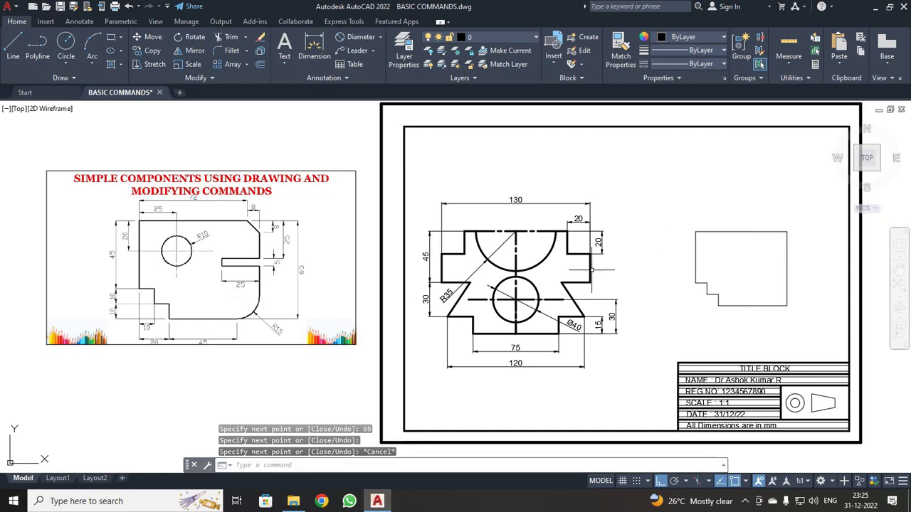
Step: Fillet the new outline's lower-right corner with a 15 mm radius
scroll(680, 271, "up", 3)
scroll(680, 271, "down", 3)
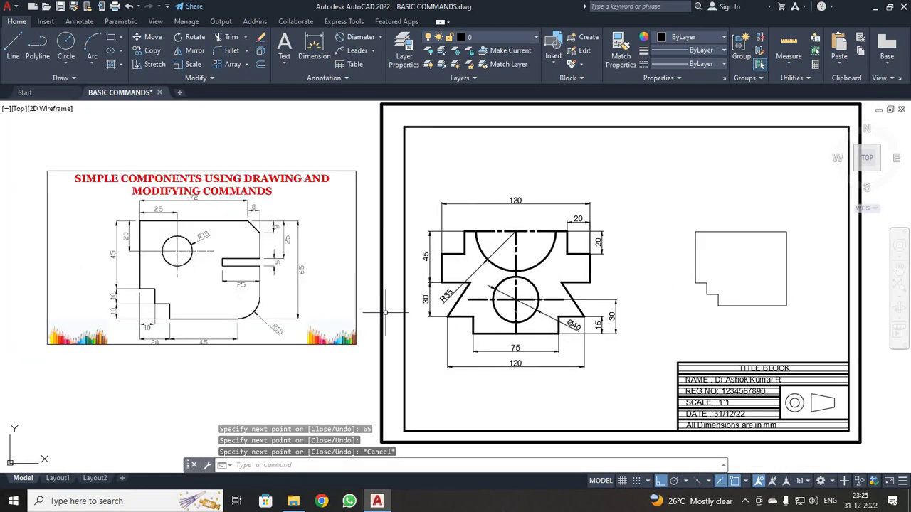
scroll(360, 311, "up", 2)
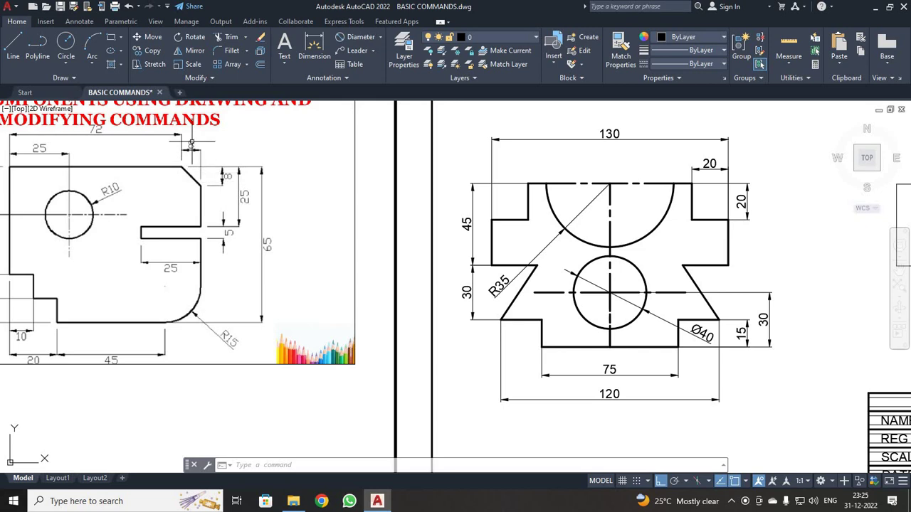
scroll(541, 292, "down", 2)
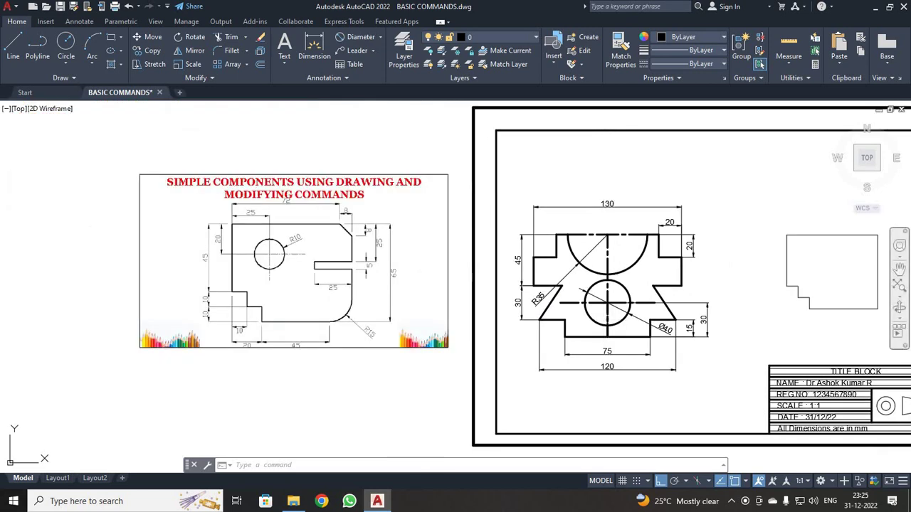
middle_click_drag(712, 328, 627, 328)
scroll(776, 309, "up", 4)
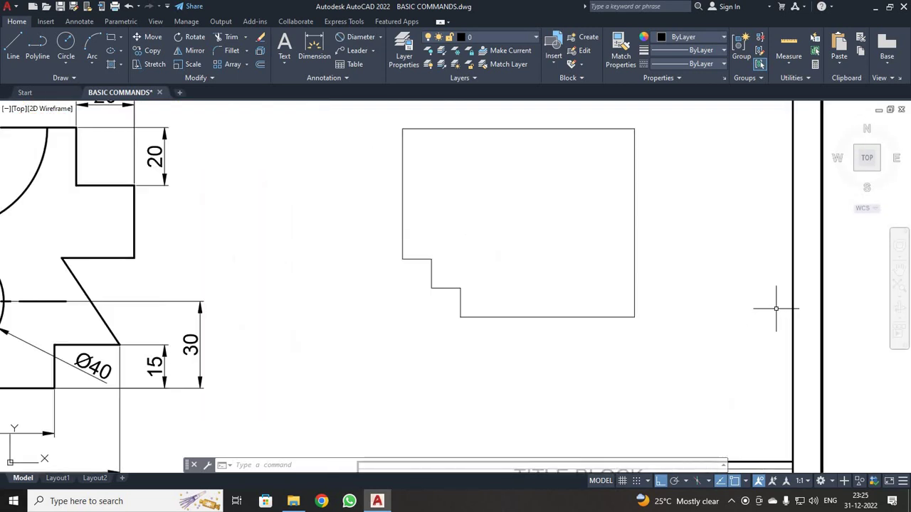
left_click(232, 52)
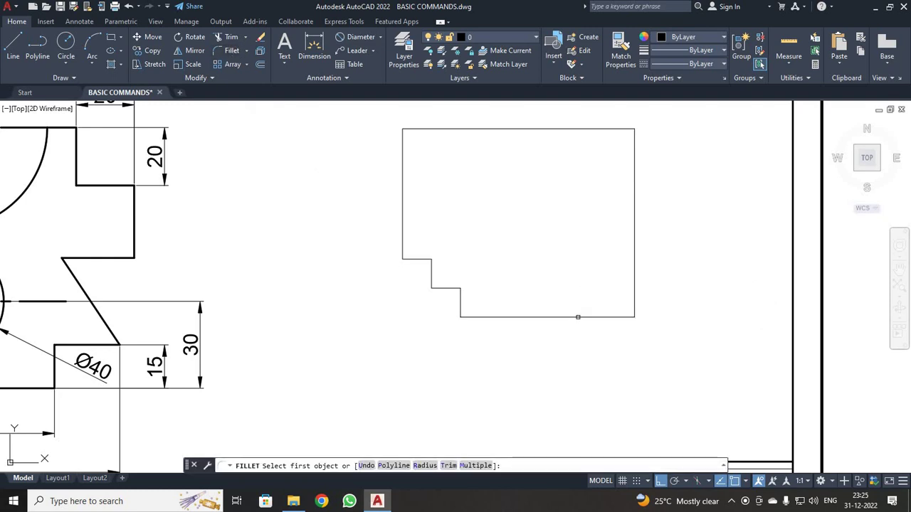
left_click(595, 318)
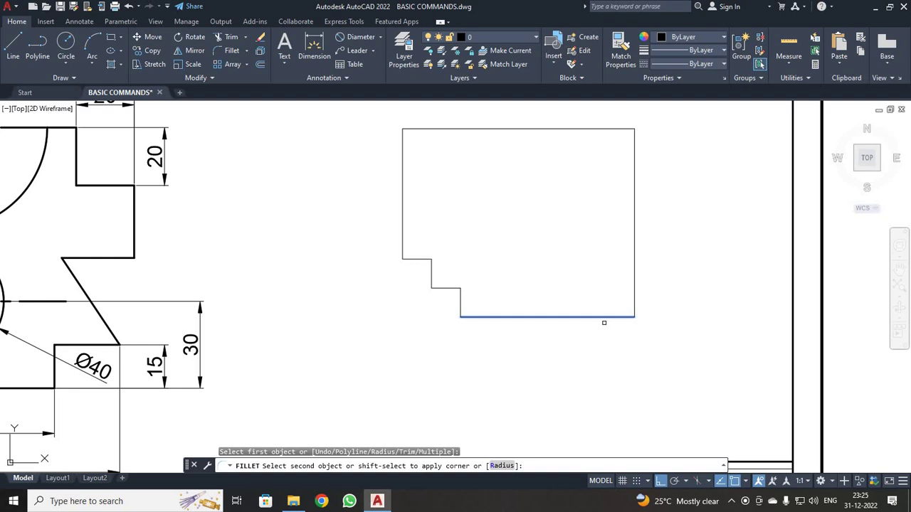
type("R")
key("Return")
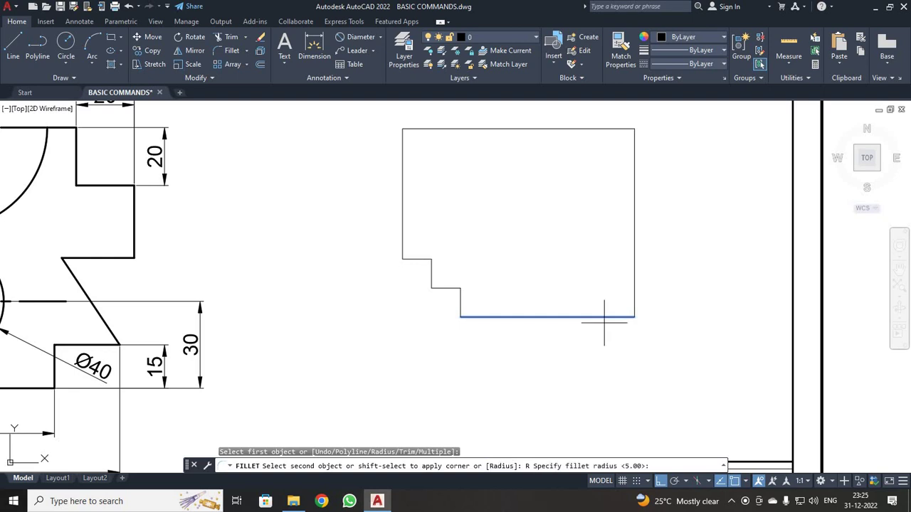
type("15")
key("Return")
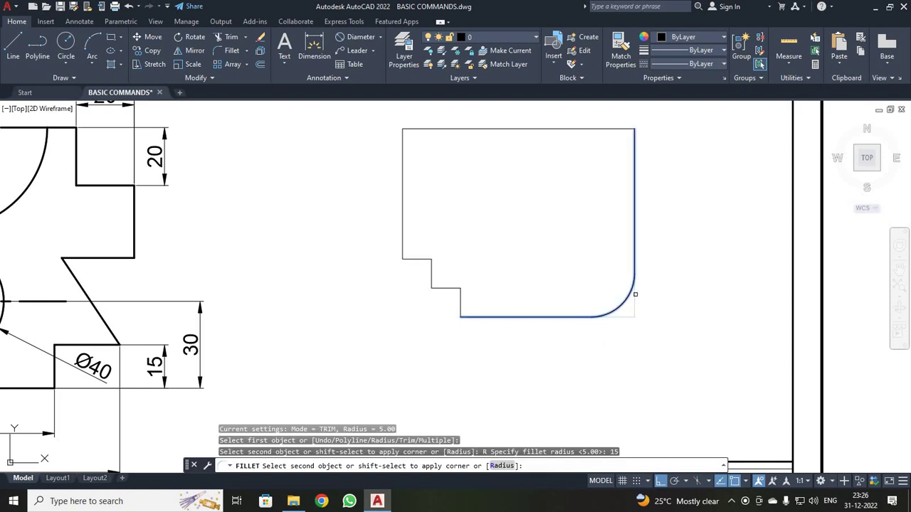
left_click(635, 283)
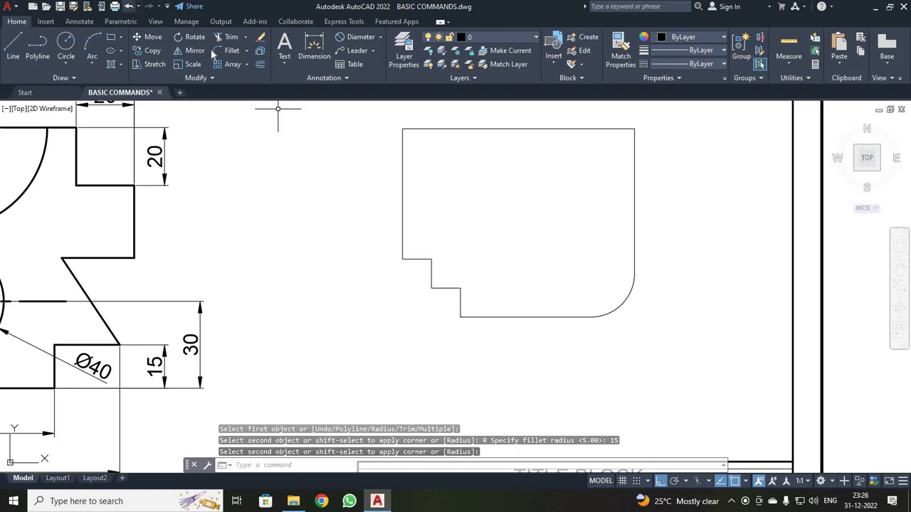
Step: Chamfer the outline's upper-right corner with both distances set to 8 mm
left_click(247, 51)
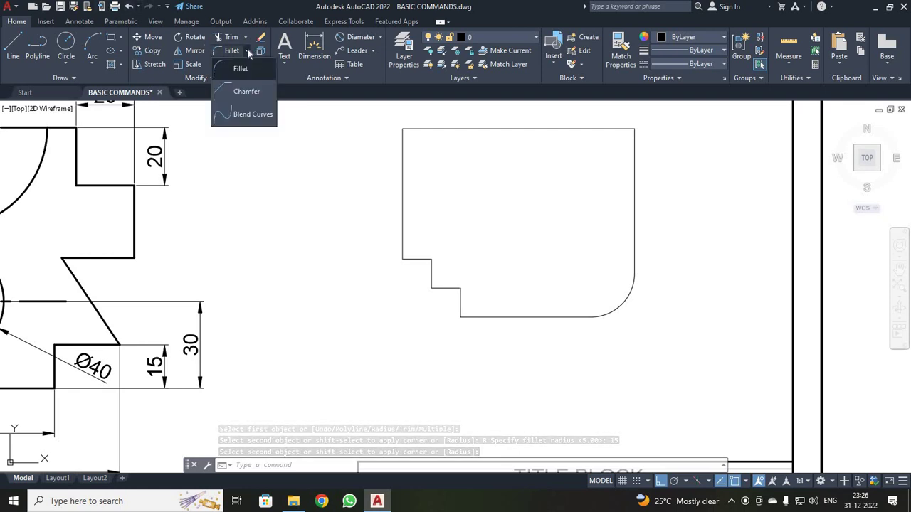
left_click(247, 93)
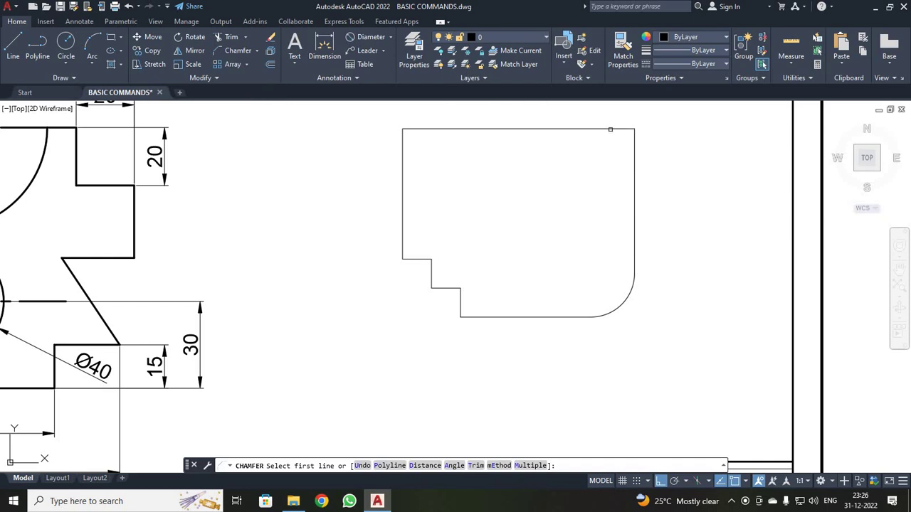
left_click(610, 129)
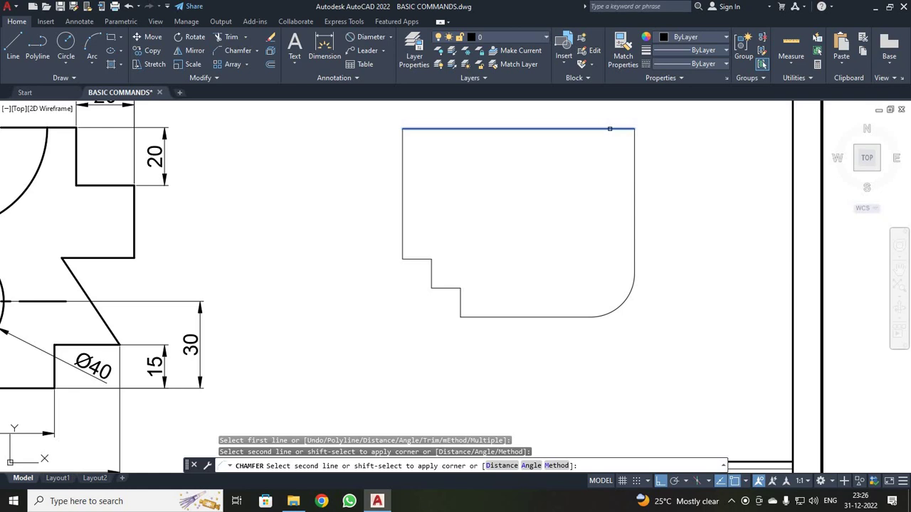
type("D")
key("Return")
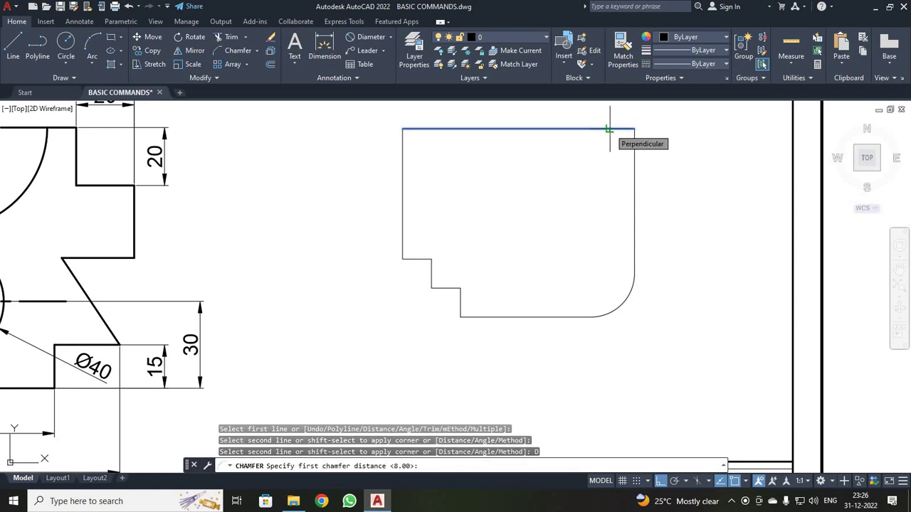
type("8")
key("Return")
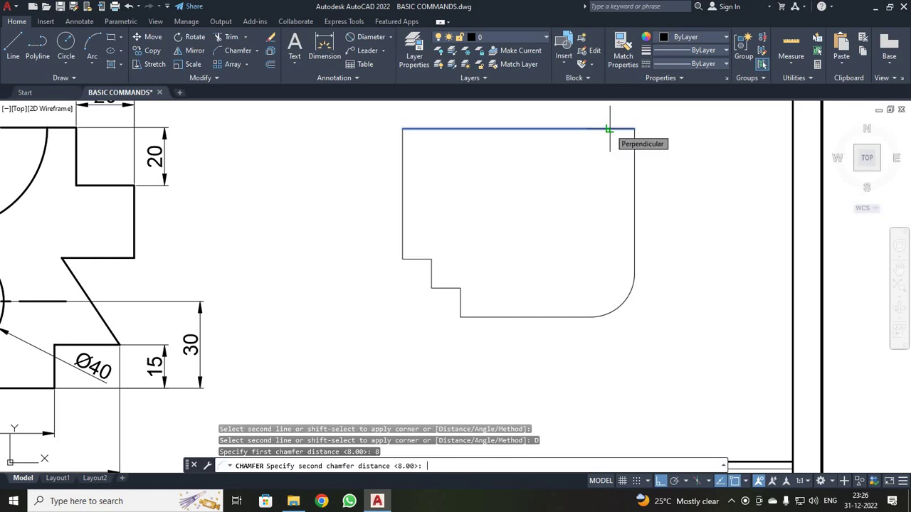
type("8")
key("Return")
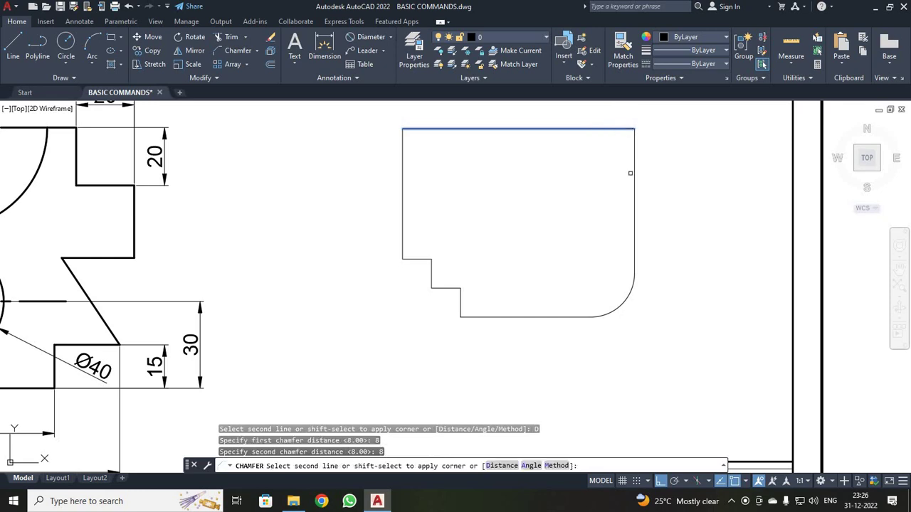
left_click(633, 176)
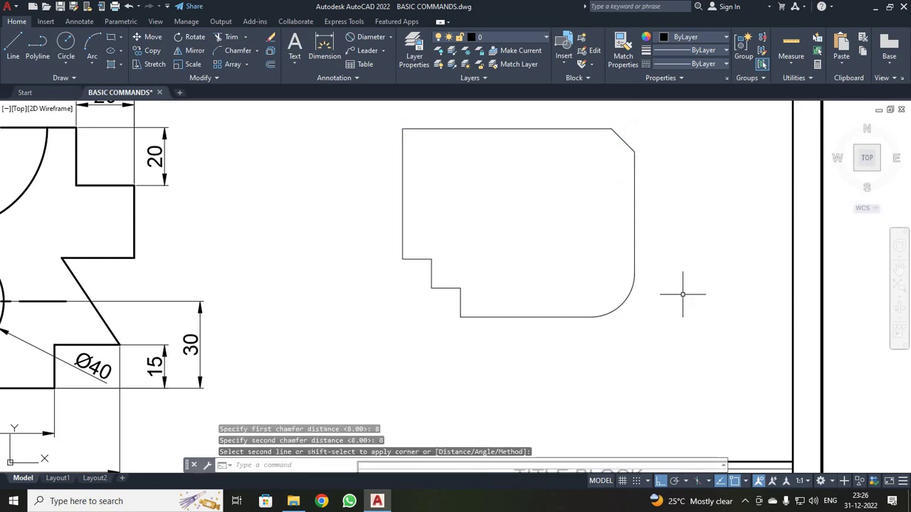
Step: From the chamfer's lower end, draw a line 17 mm down along the right edge, continuing 25 mm left as the slot's upper side
scroll(682, 294, "down", 2)
scroll(268, 261, "up", 1)
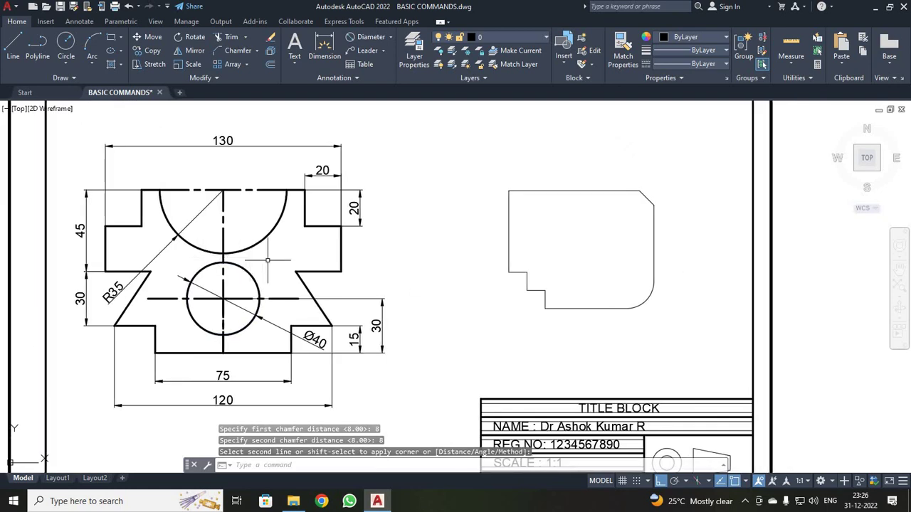
scroll(267, 260, "down", 4)
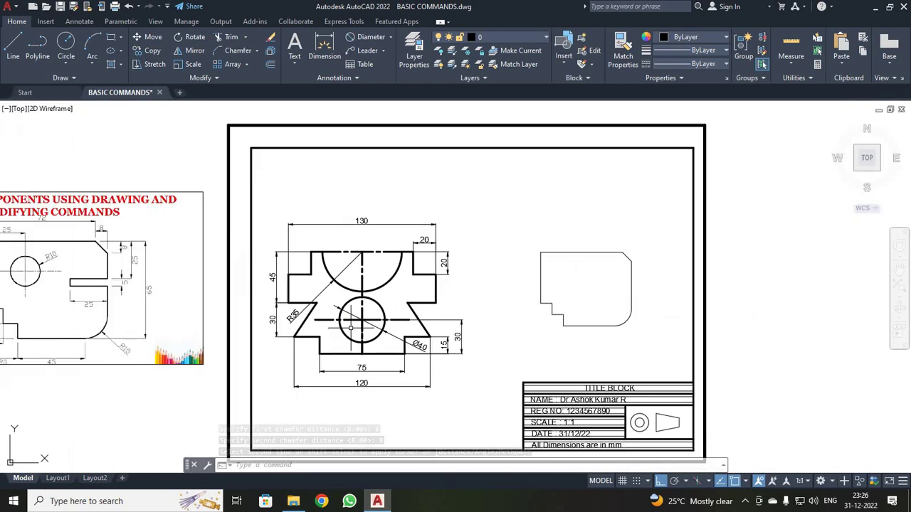
scroll(62, 281, "up", 4)
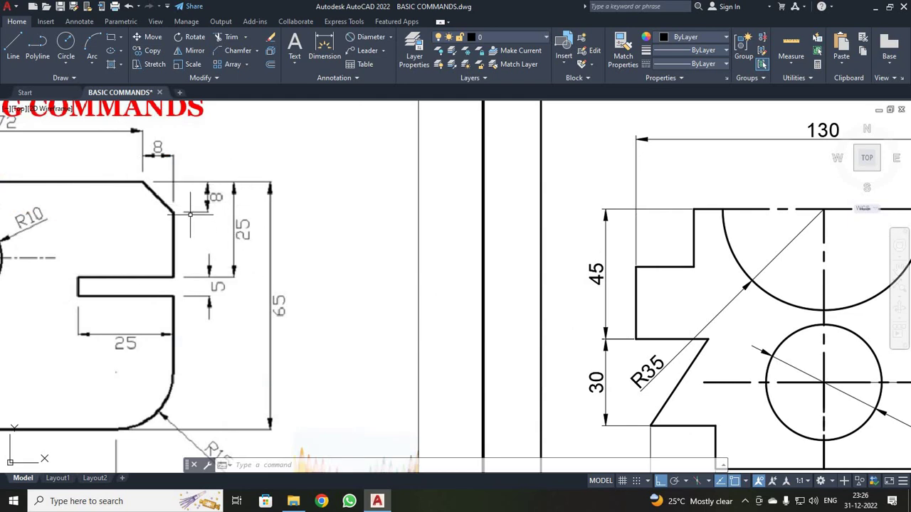
scroll(173, 213, "down", 5)
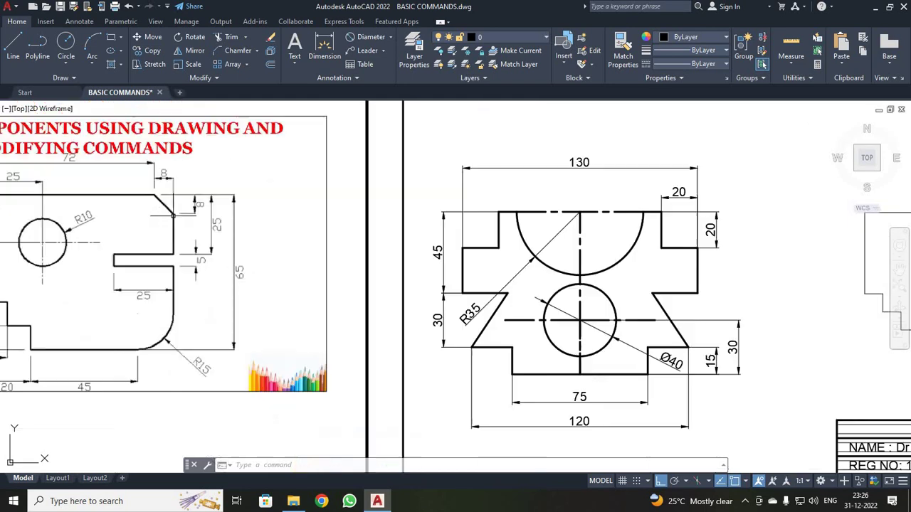
scroll(557, 248, "up", 4)
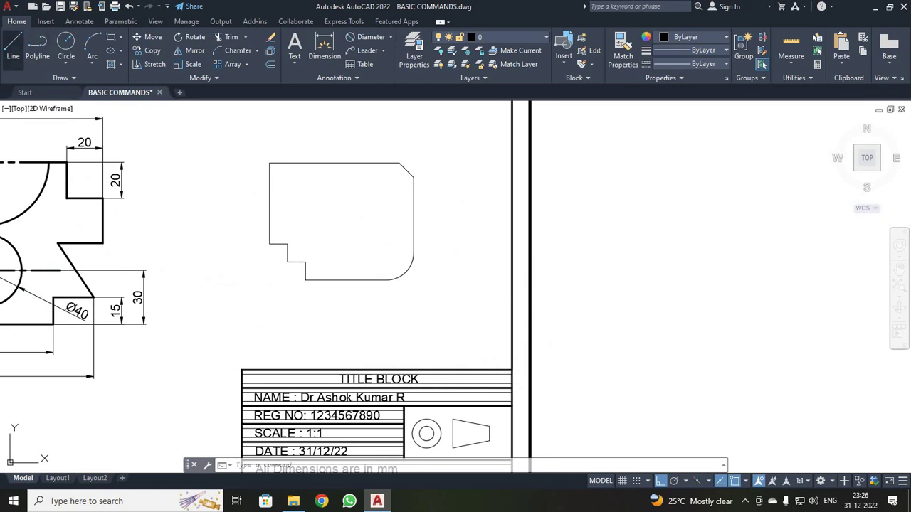
left_click(14, 41)
left_click(413, 177)
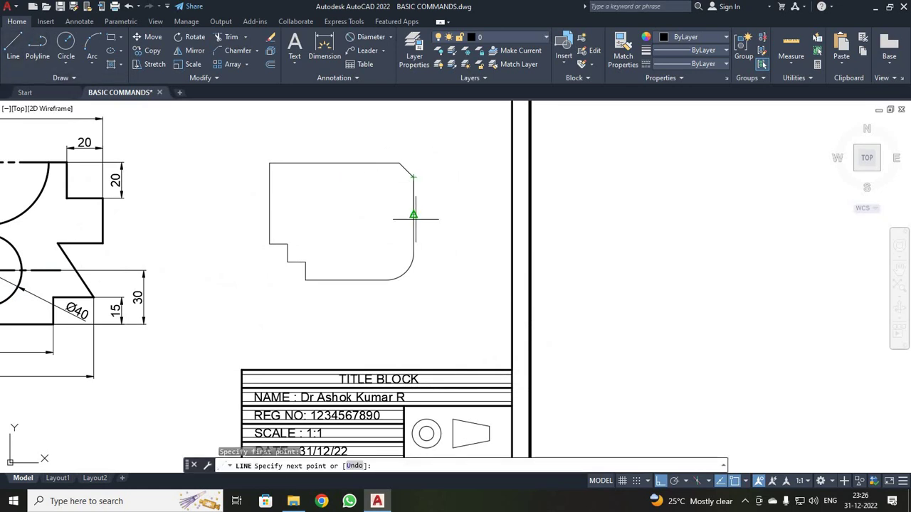
type("17")
key("Return")
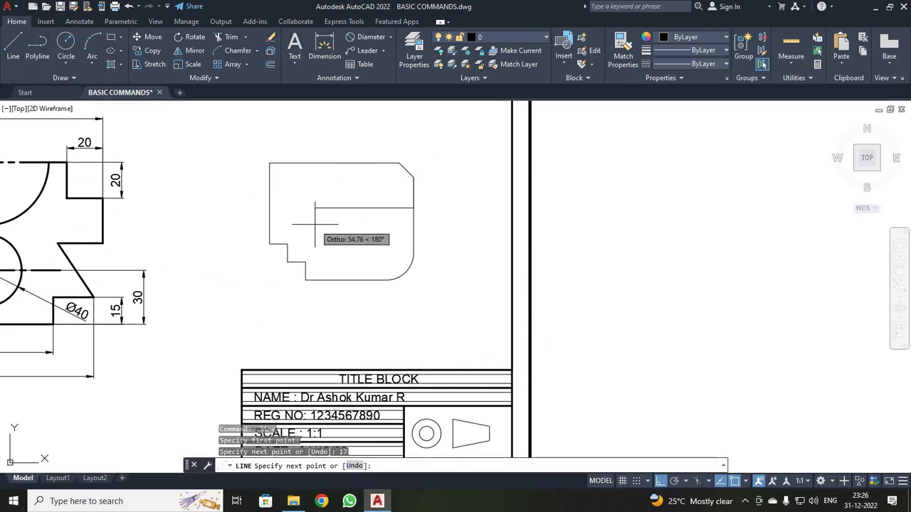
type("25")
key("Return")
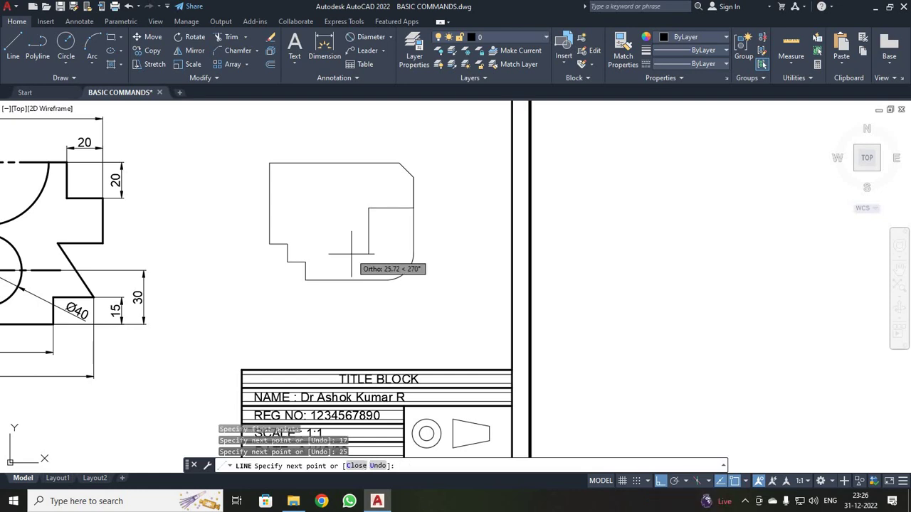
Step: Complete the slot outline with a 5 mm end line down and a 25 mm lower side back to the right edge
type("5")
key("Return")
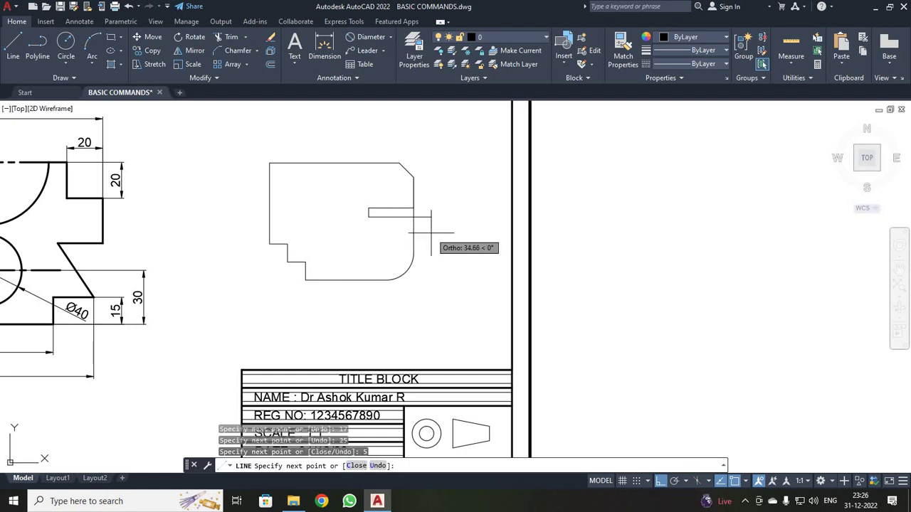
type("25")
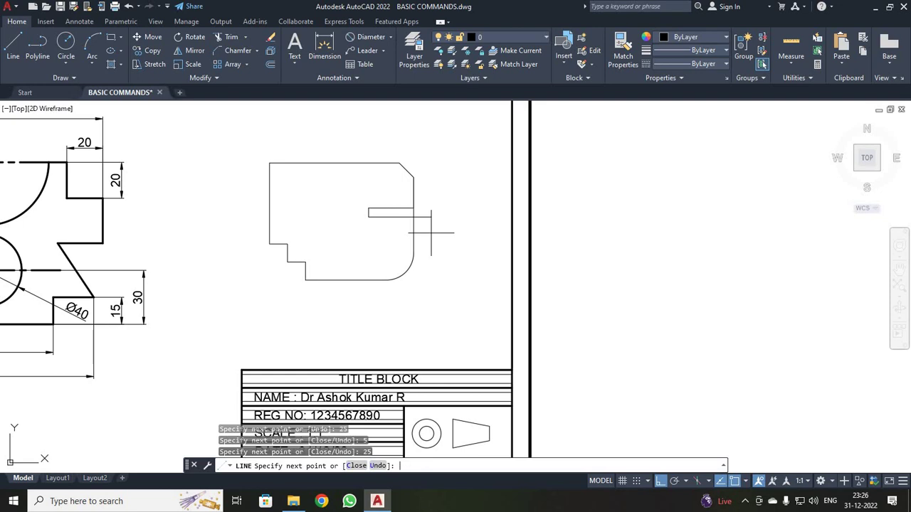
key("Return")
key("Escape")
Step: Trim away the right-edge segment between the slot's two sides to open the slot
scroll(416, 221, "up", 3)
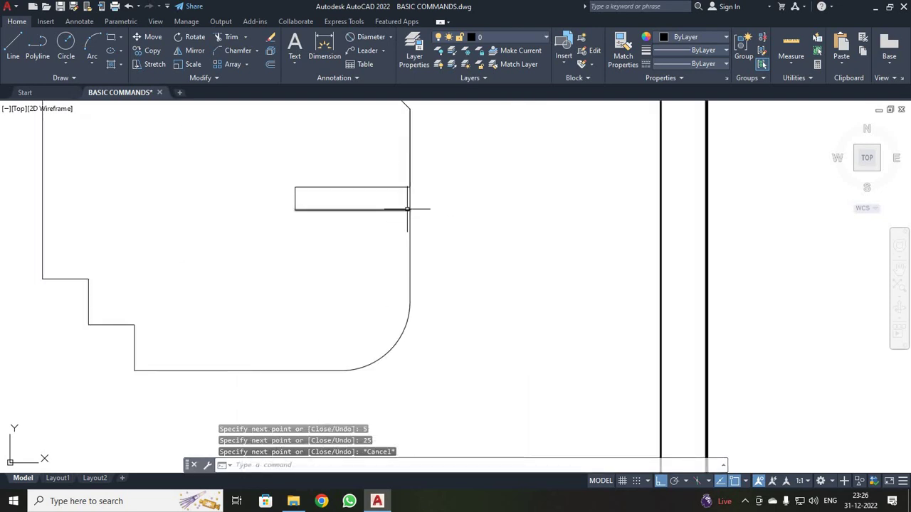
scroll(413, 206, "up", 2)
left_click(229, 37)
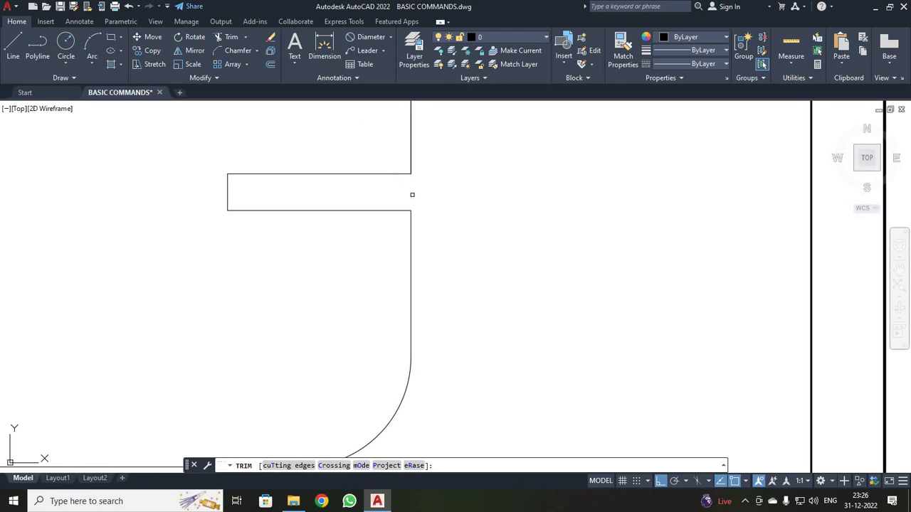
key("Escape")
scroll(413, 195, "down", 3)
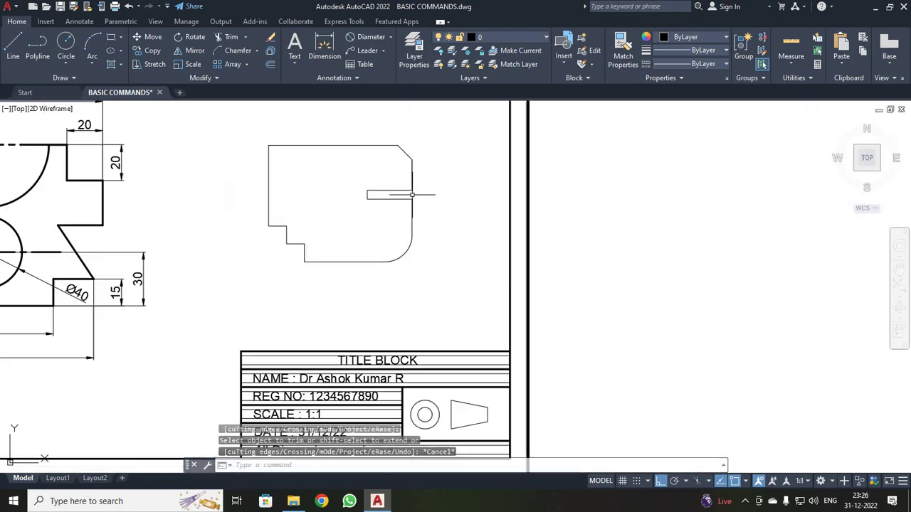
Step: Using the CENTER2 linetype, draw 25 mm right from the outline's upper-left corner and continue straight down as the hole's vertical centre line
middle_click_drag(179, 201, 498, 266)
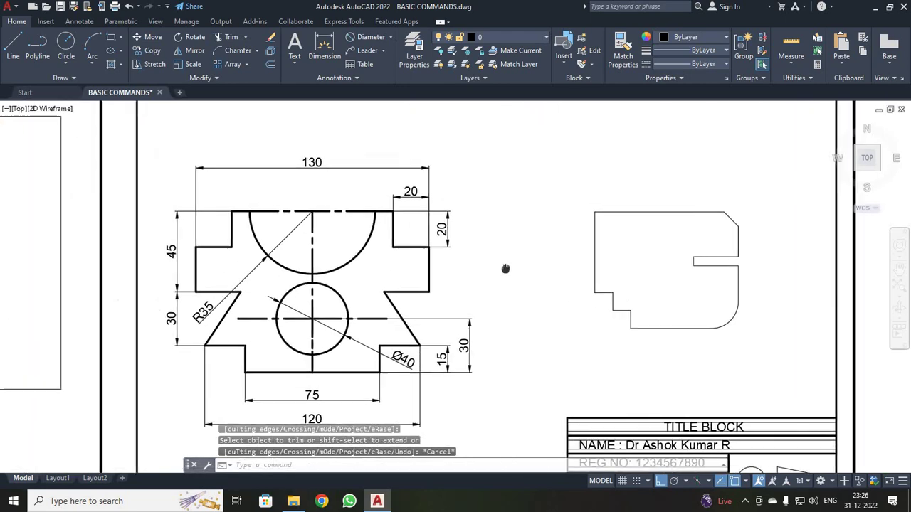
scroll(214, 257, "down", 3)
scroll(90, 265, "up", 4)
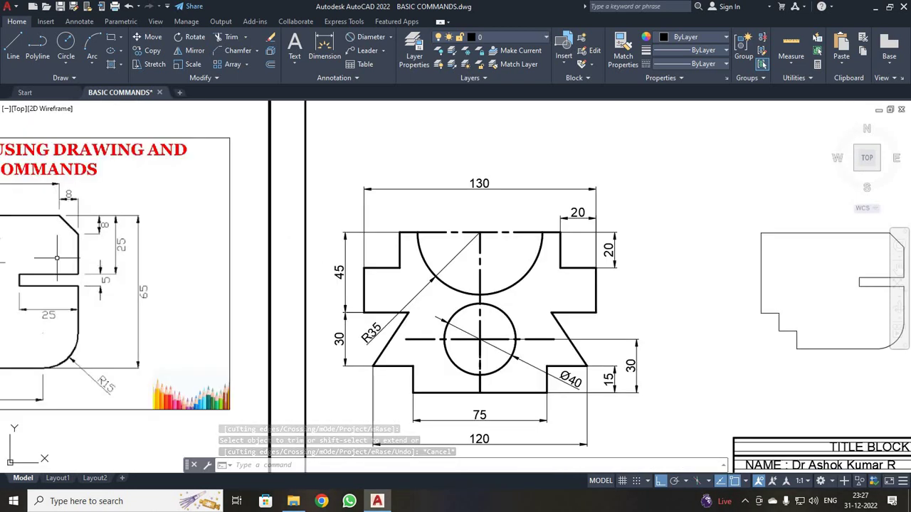
middle_click_drag(54, 259, 260, 281)
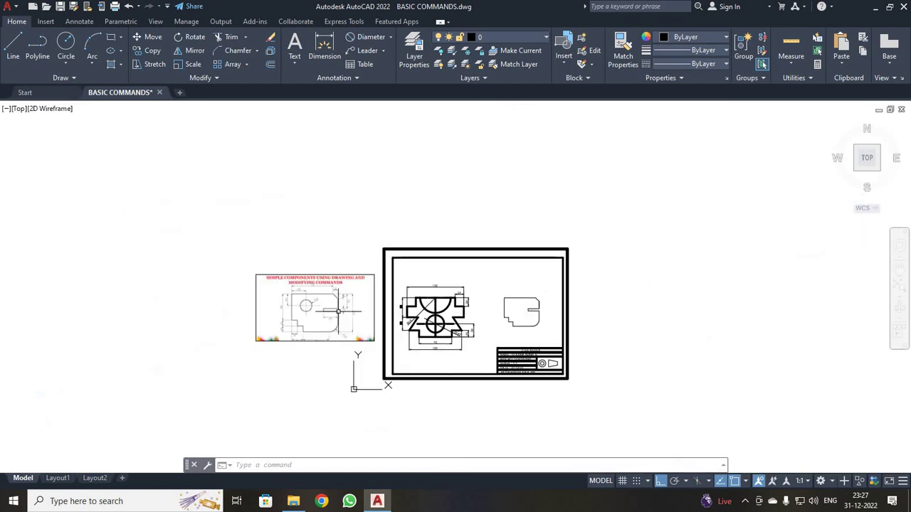
scroll(352, 313, "down", 5)
scroll(532, 311, "up", 5)
middle_click_drag(533, 311, 641, 171)
left_click(716, 64)
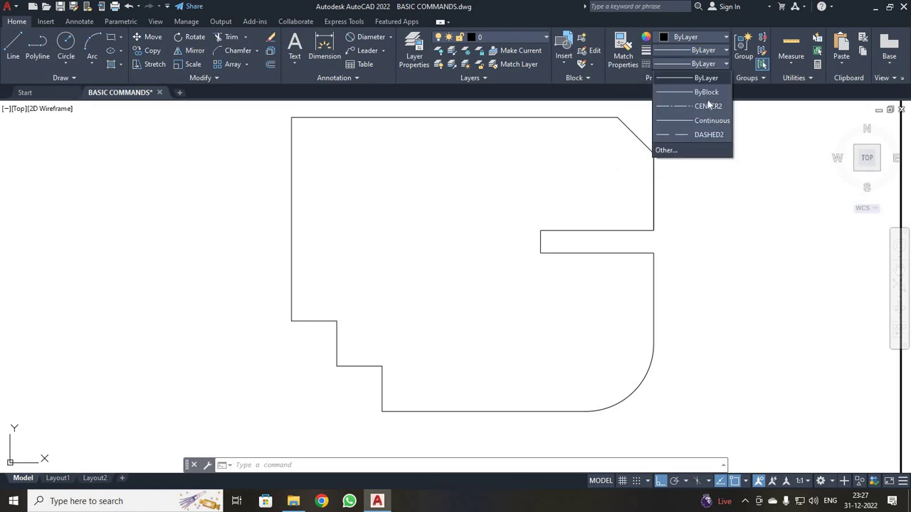
left_click(706, 107)
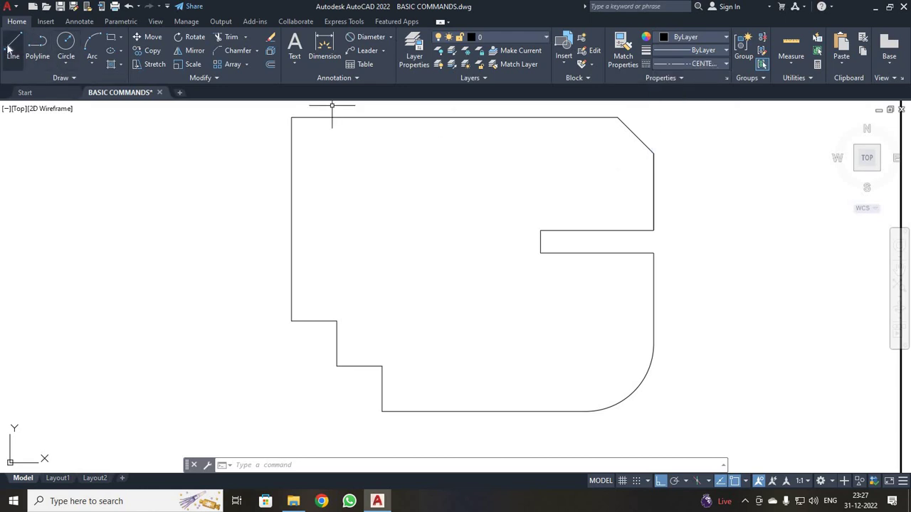
left_click(291, 118)
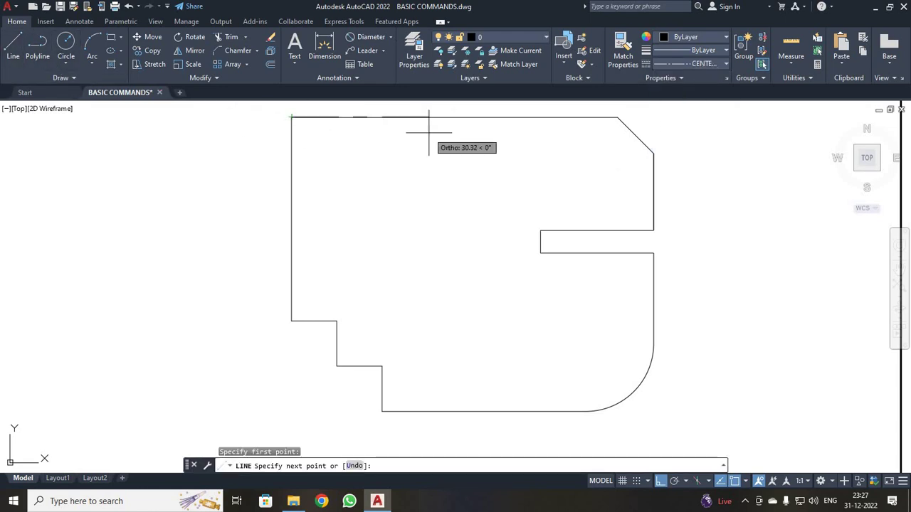
type("25")
key("Return")
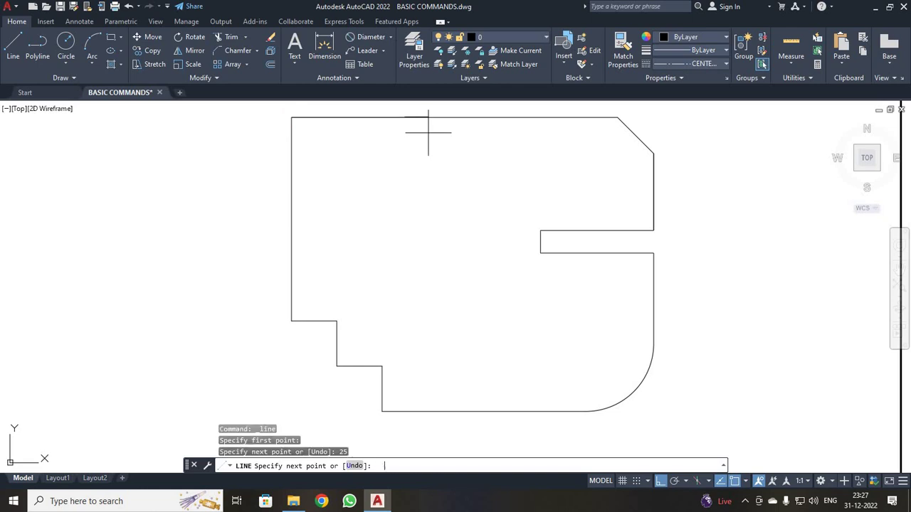
left_click(379, 332)
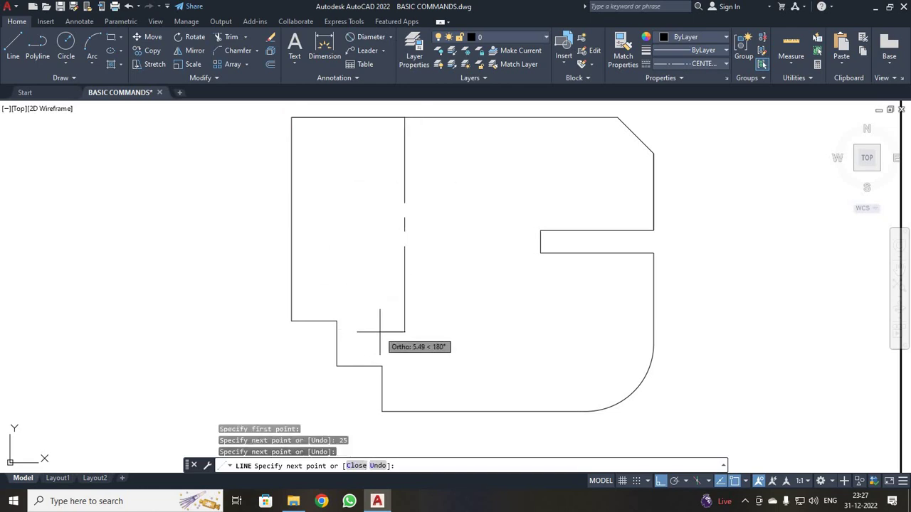
key("Escape")
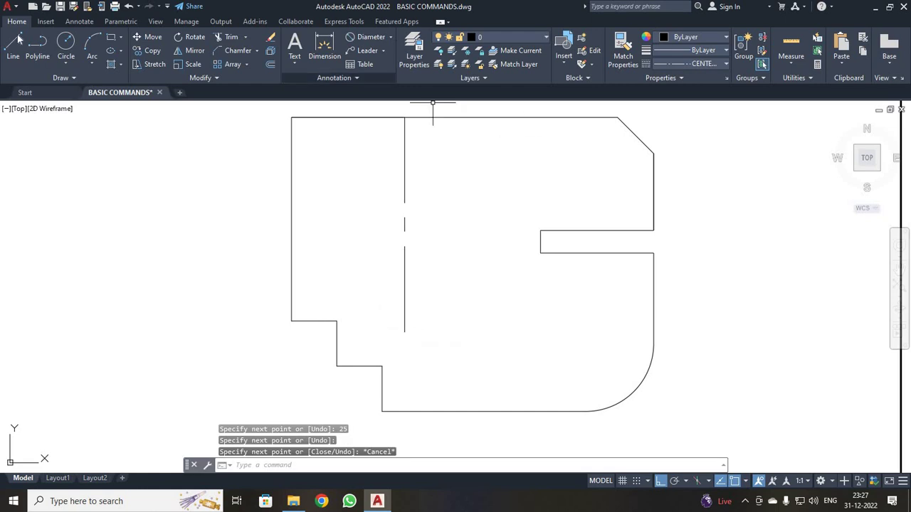
Step: Draw 20 mm down from the outline's upper-left corner and continue horizontally right as the hole's horizontal centre line
left_click(13, 46)
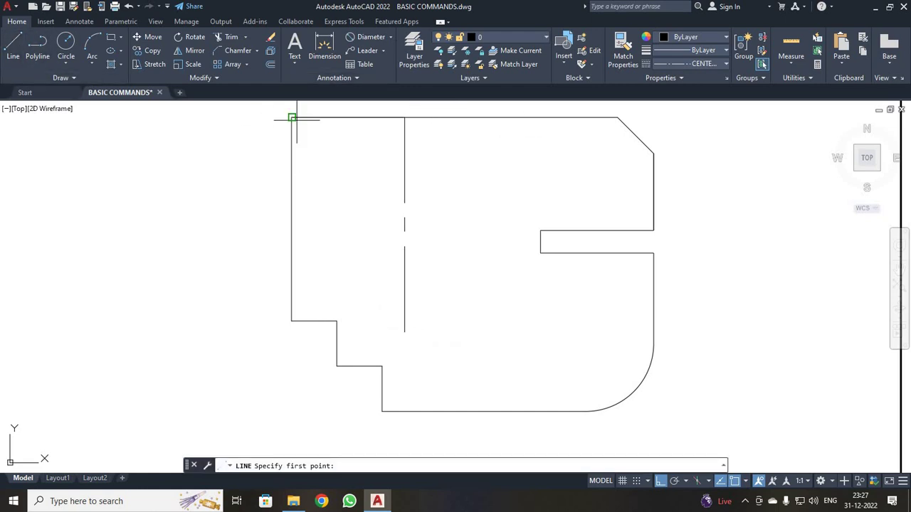
left_click(292, 117)
type("20")
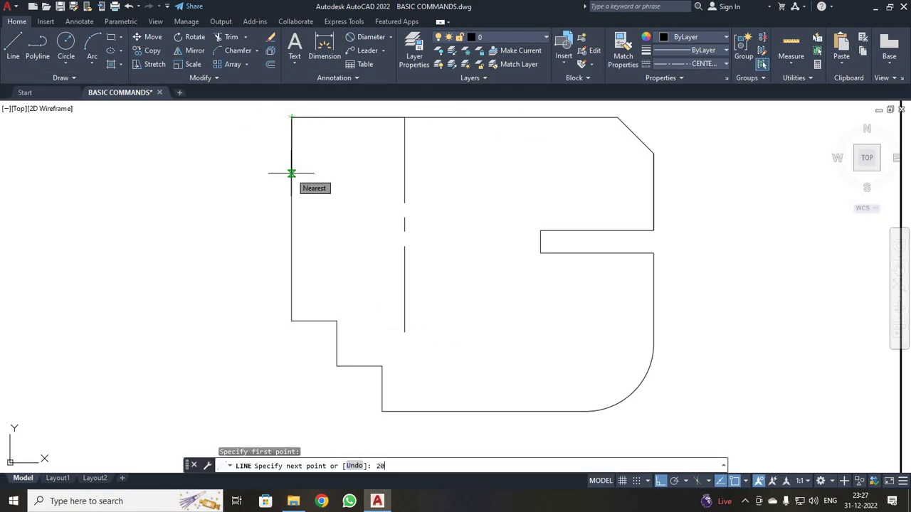
key("Return")
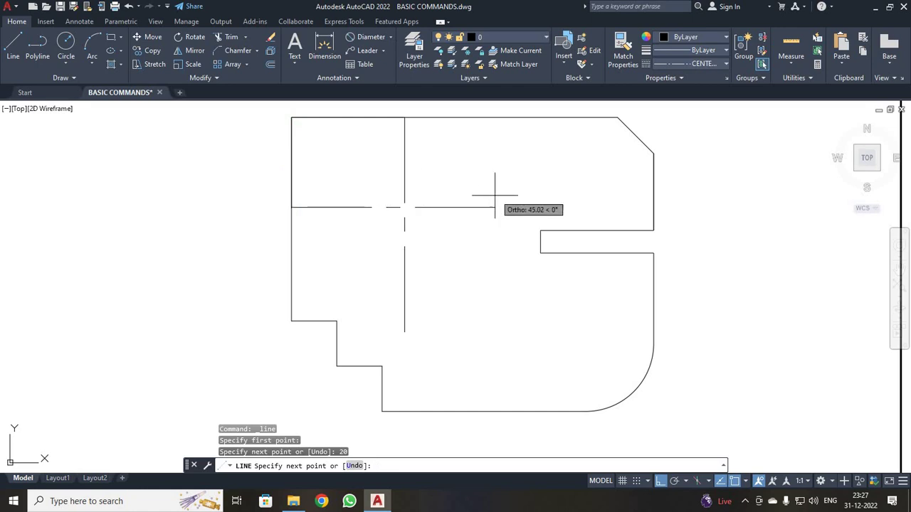
left_click(518, 199)
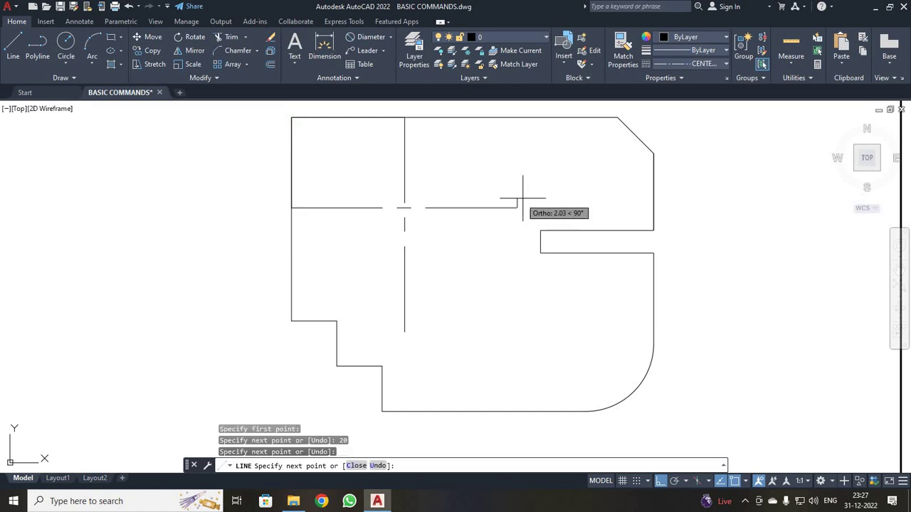
key("Escape")
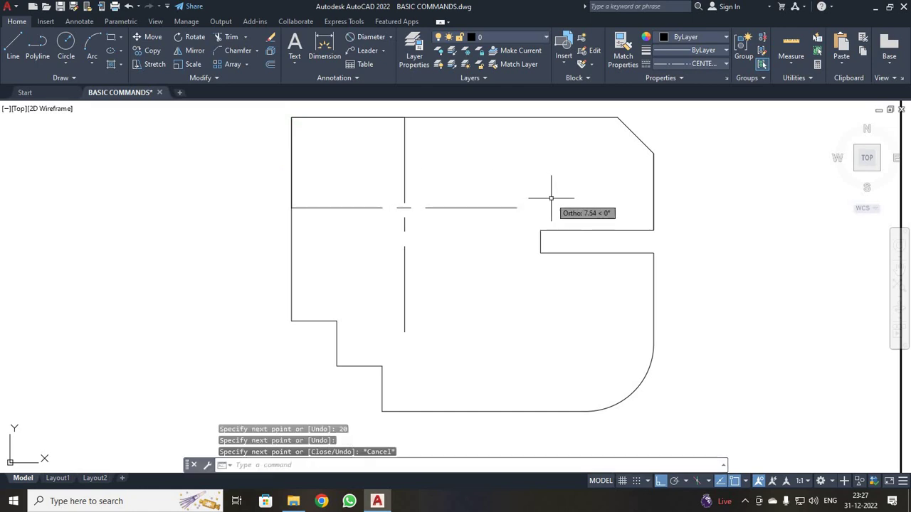
Step: Set the current linetype back to ByLayer and draw a 10 mm radius circle at the crossing of the centre lines
left_click(694, 63)
left_click(691, 78)
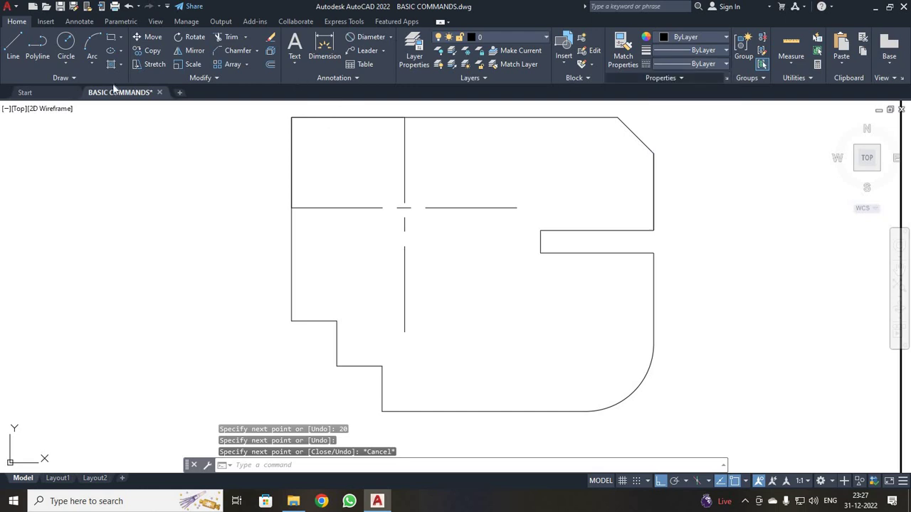
left_click(65, 44)
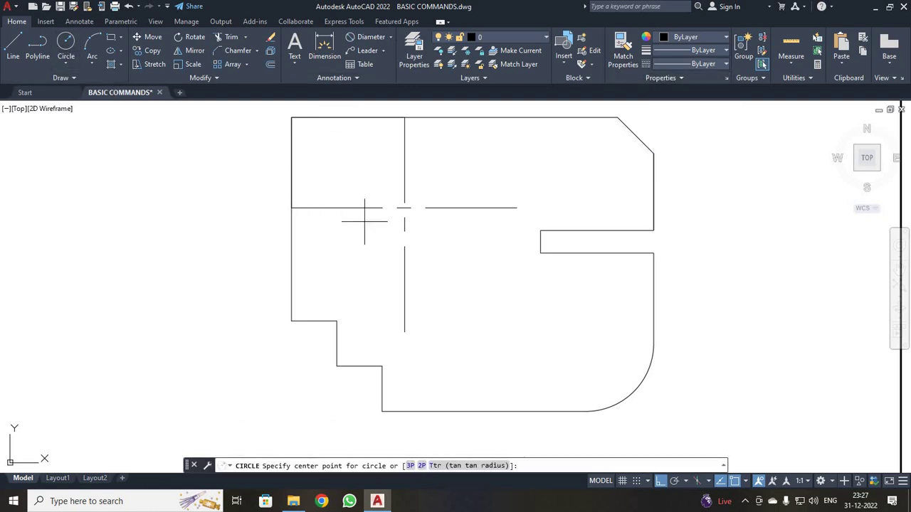
left_click(405, 208)
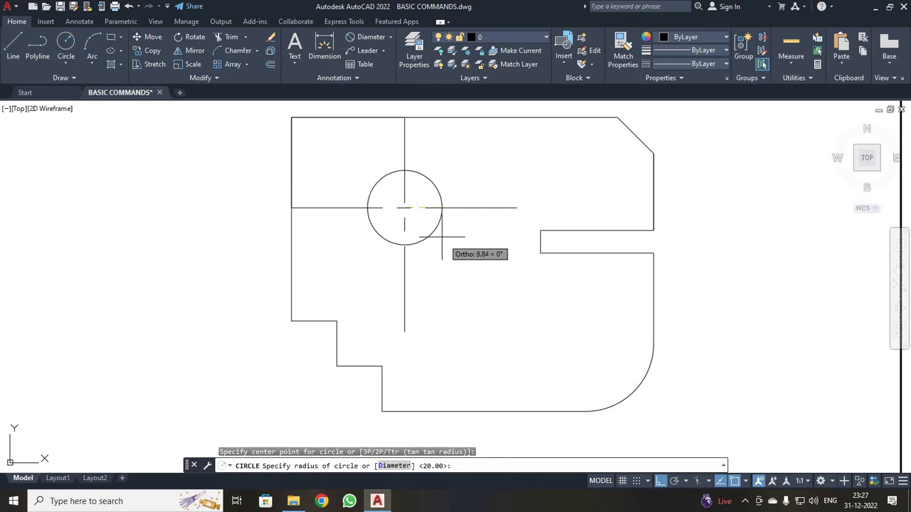
type("10")
key("Return")
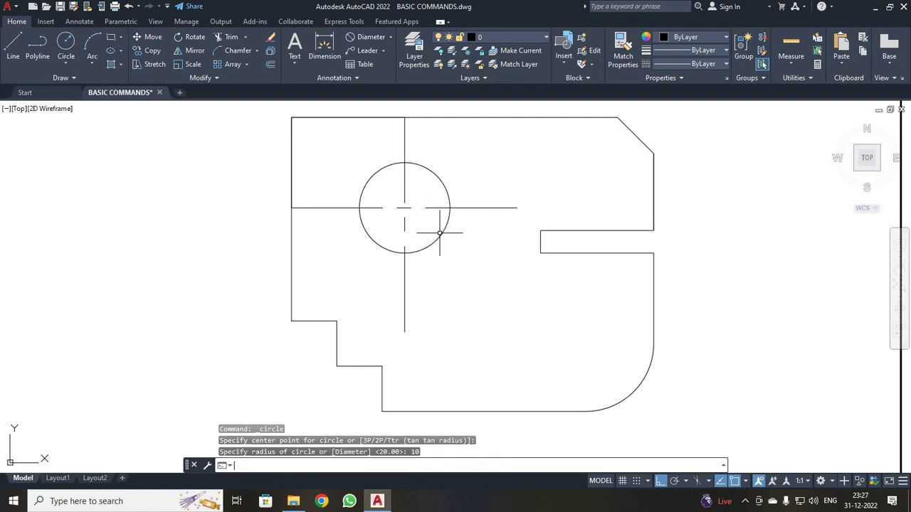
Step: Set the lineweight of the whole Slide4 component, including its hole and centre lines, to 0.35 mm and clear the selection
scroll(196, 242, "down", 2)
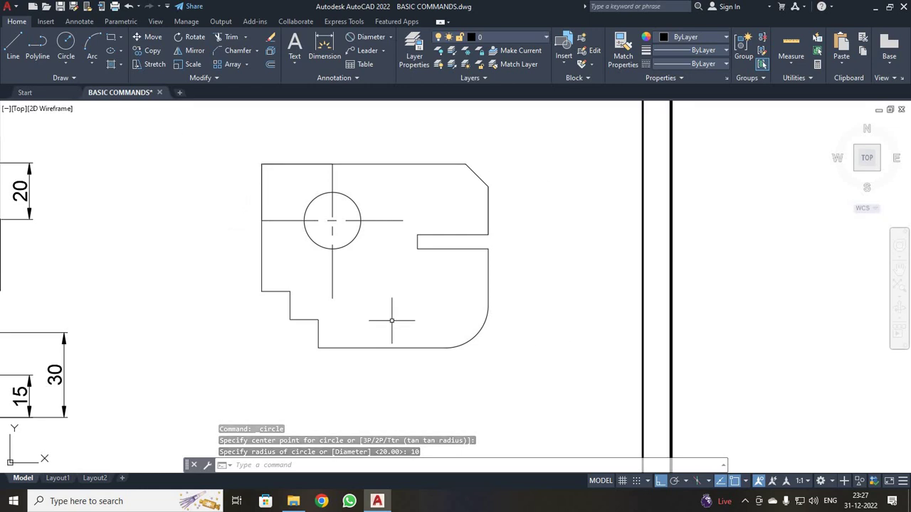
left_click(239, 139)
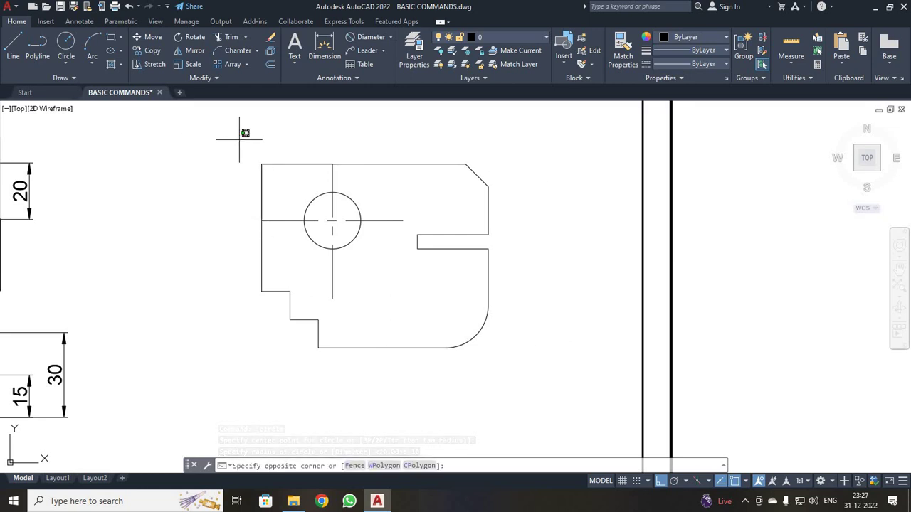
left_click(571, 396)
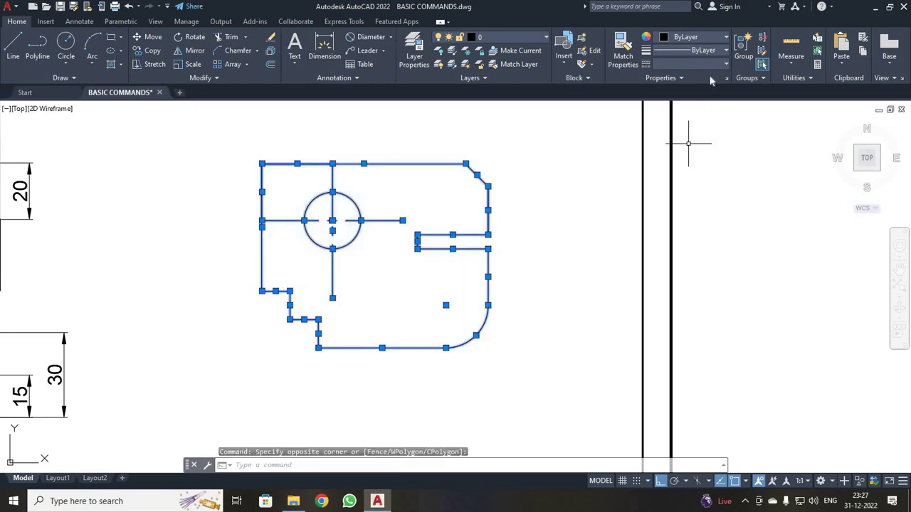
left_click(716, 53)
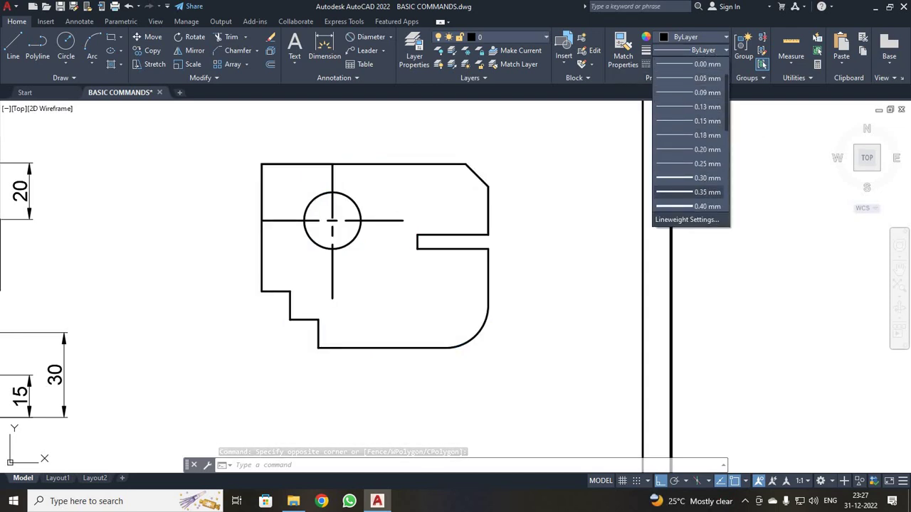
left_click(700, 192)
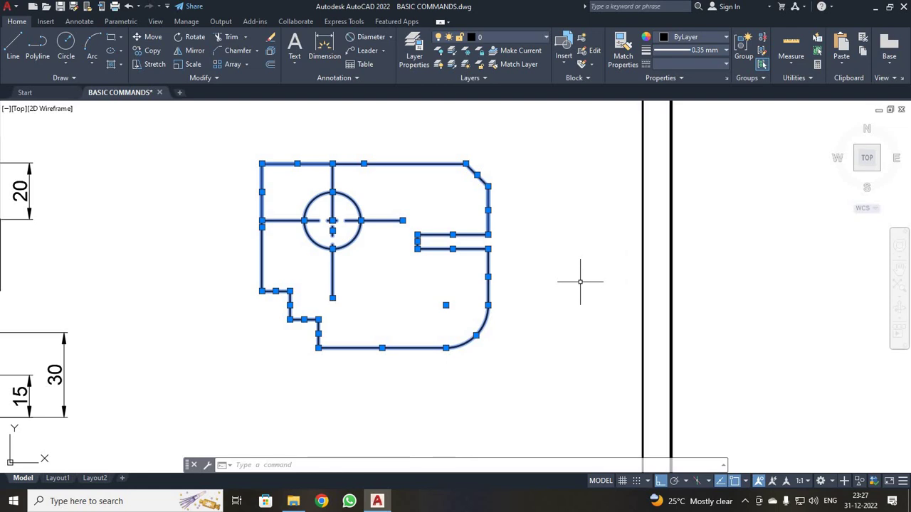
scroll(580, 281, "down", 2)
scroll(562, 289, "up", 2)
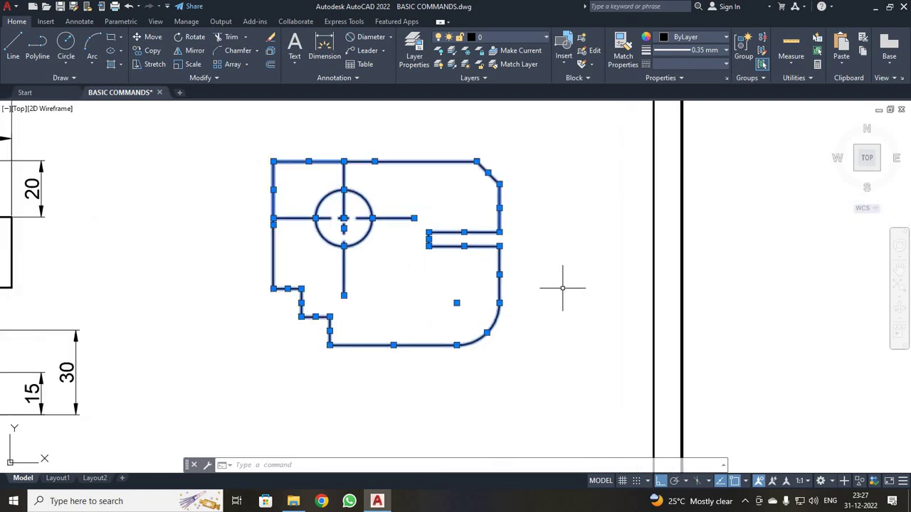
left_click(565, 292)
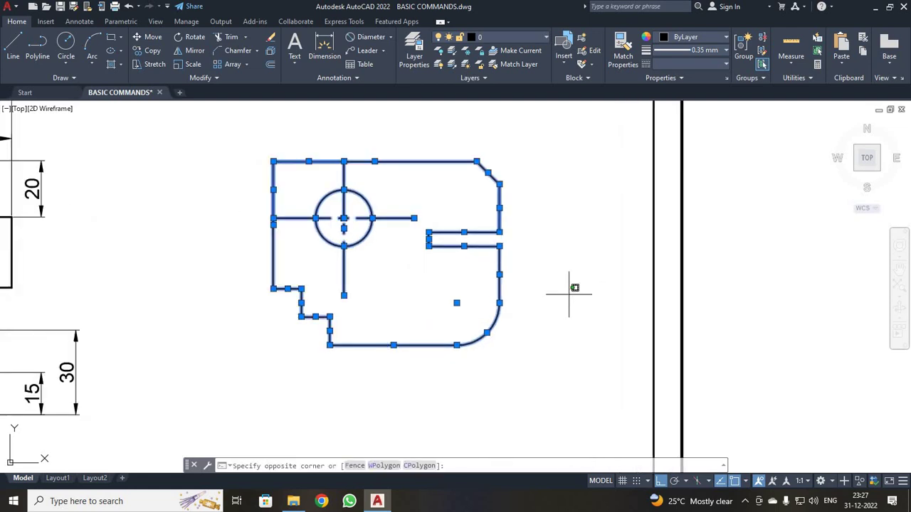
key("Escape")
key("Escape")
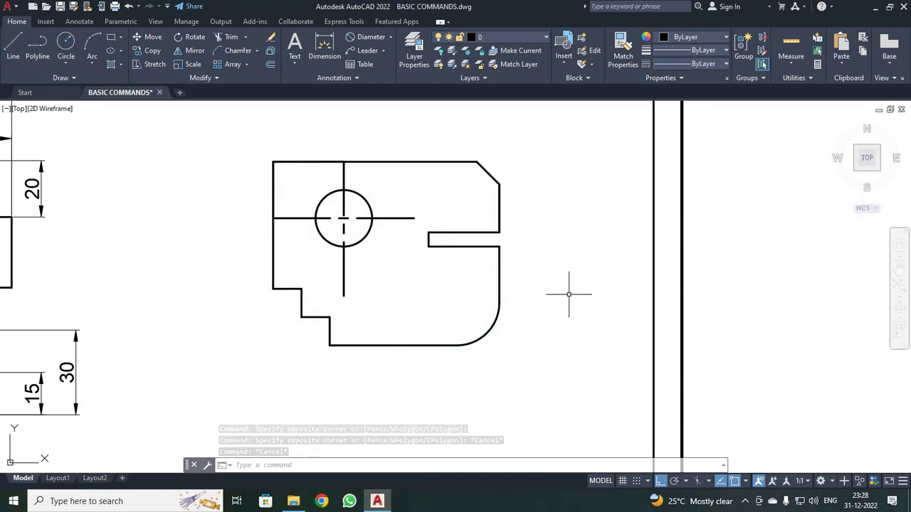
Step: Add a linear dimension below the outline for the width from the bottom edge's start at the steps to the outer right edge
left_click(390, 42)
left_click(380, 54)
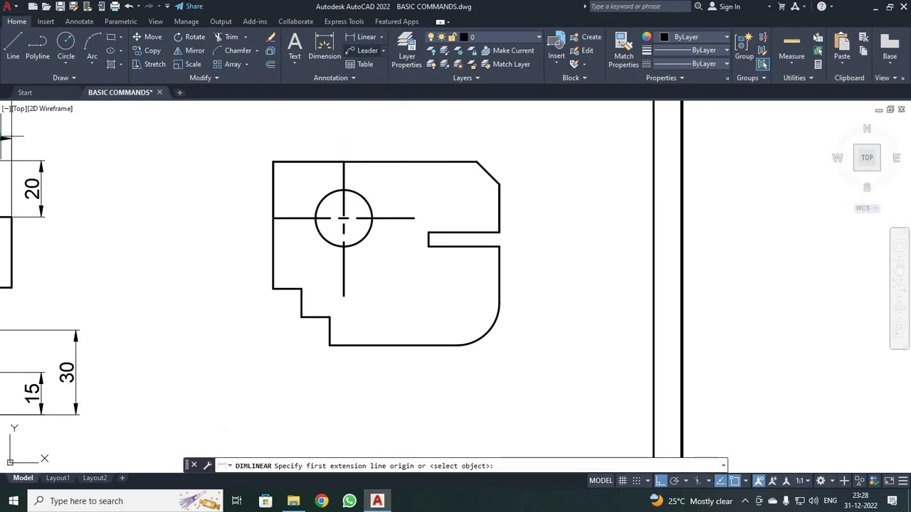
left_click(329, 345)
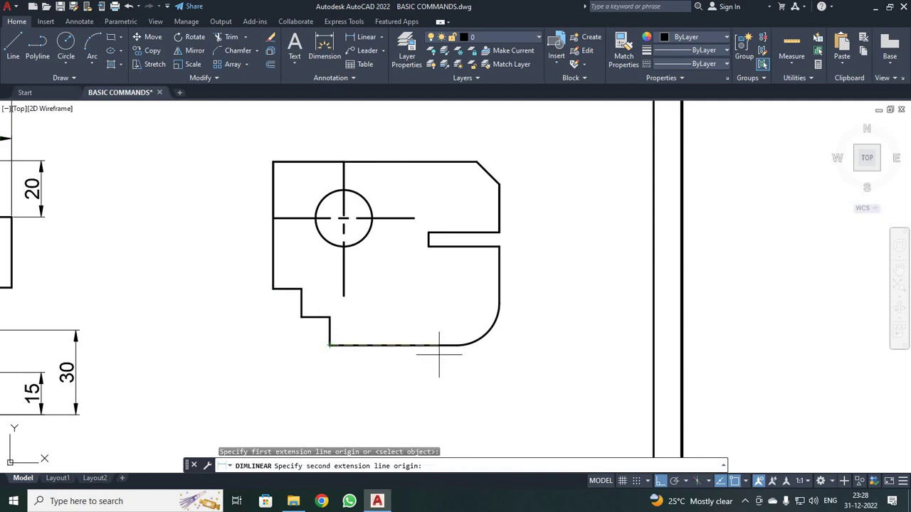
left_click(500, 305)
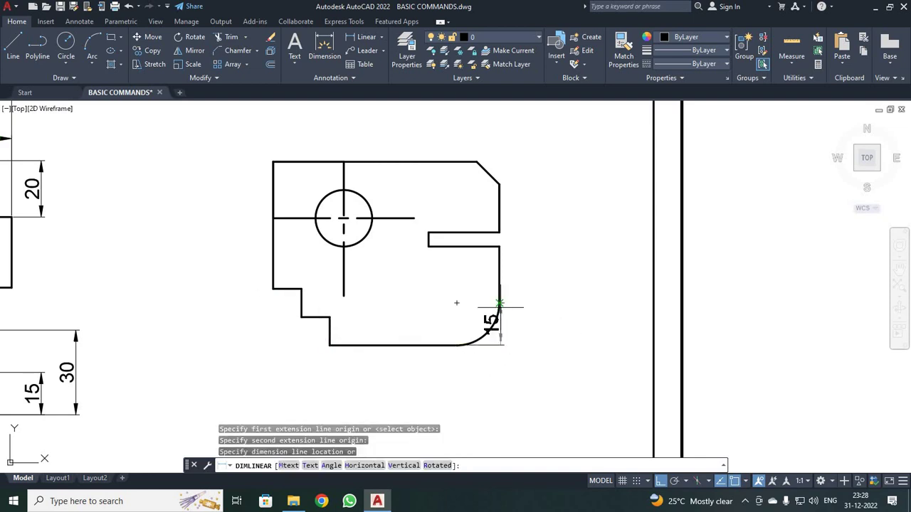
left_click(482, 381)
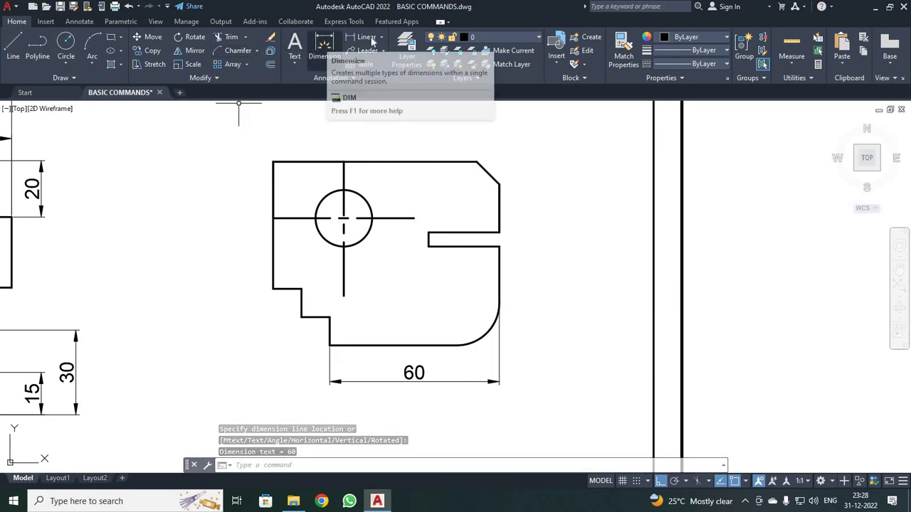
Step: Add a vertical linear dimension outside the outline for the full height of its left edge
left_click(324, 44)
left_click(273, 161)
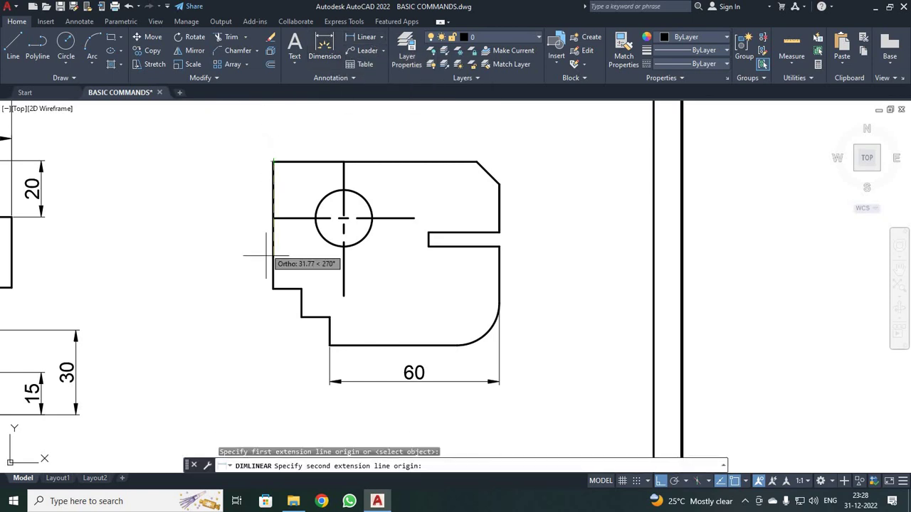
left_click(273, 288)
left_click(239, 288)
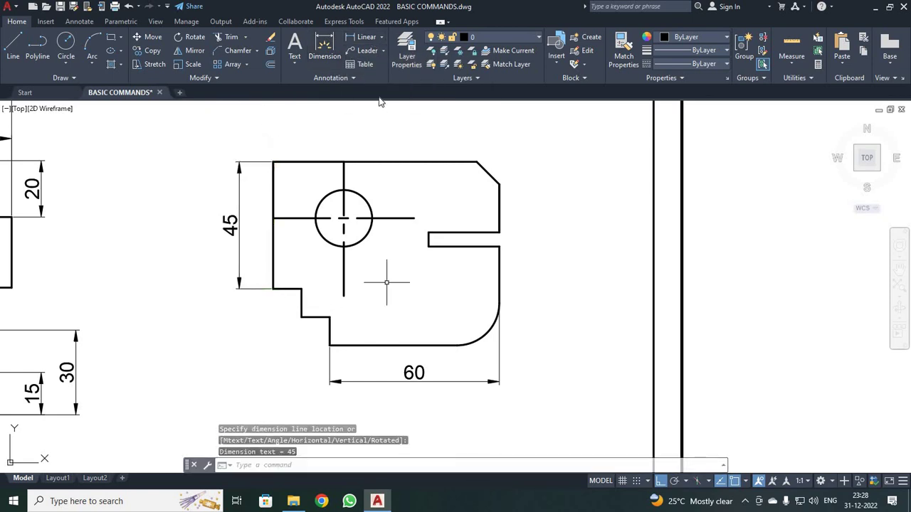
Step: Dimension the heights of the two lower-left corner steps, lined up with the left edge's dimension
left_click(274, 289)
left_click(302, 317)
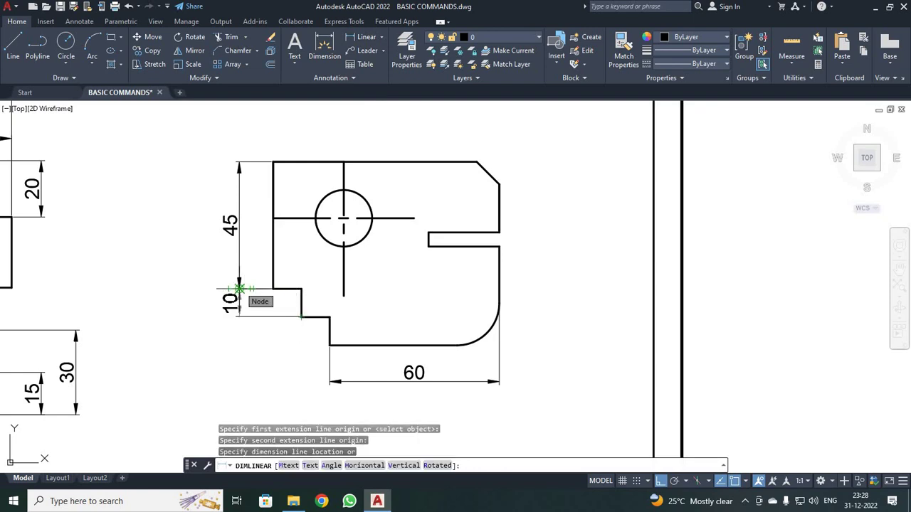
left_click(240, 288)
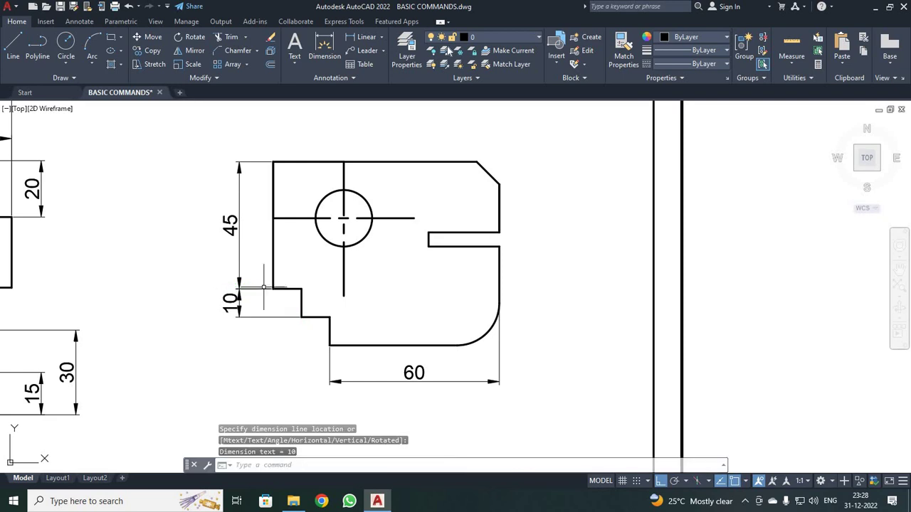
left_click(365, 38)
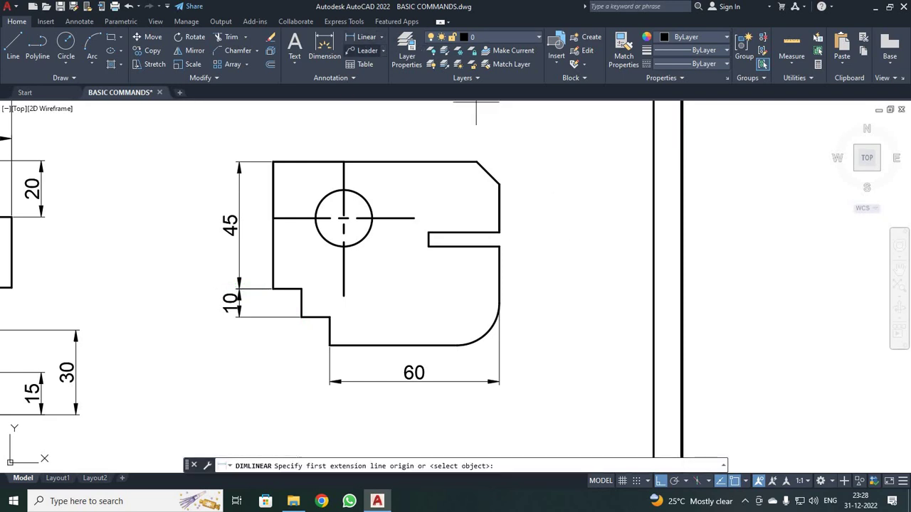
left_click(302, 316)
left_click(329, 345)
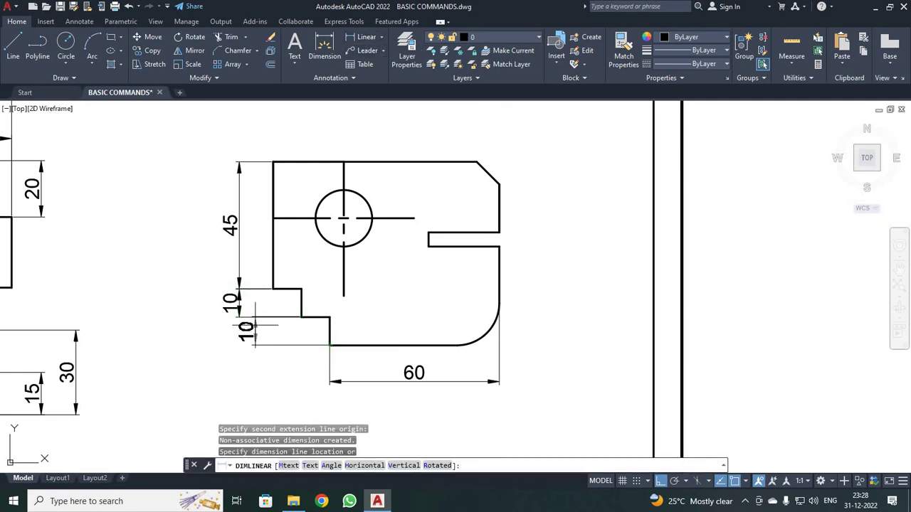
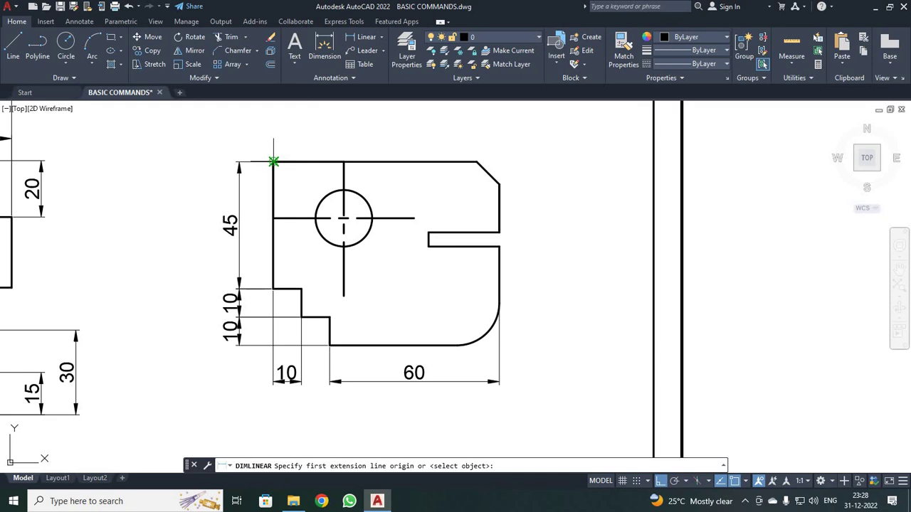
Step: Dimension the outline's top edge from its upper-left corner to the start of the chamfer, placing the dimension above the part
left_click(477, 162)
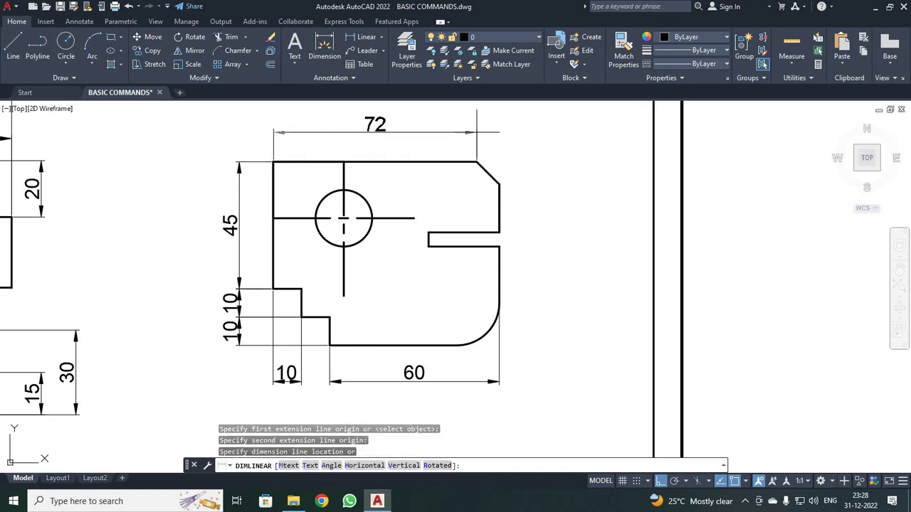
left_click(498, 131)
key("Return")
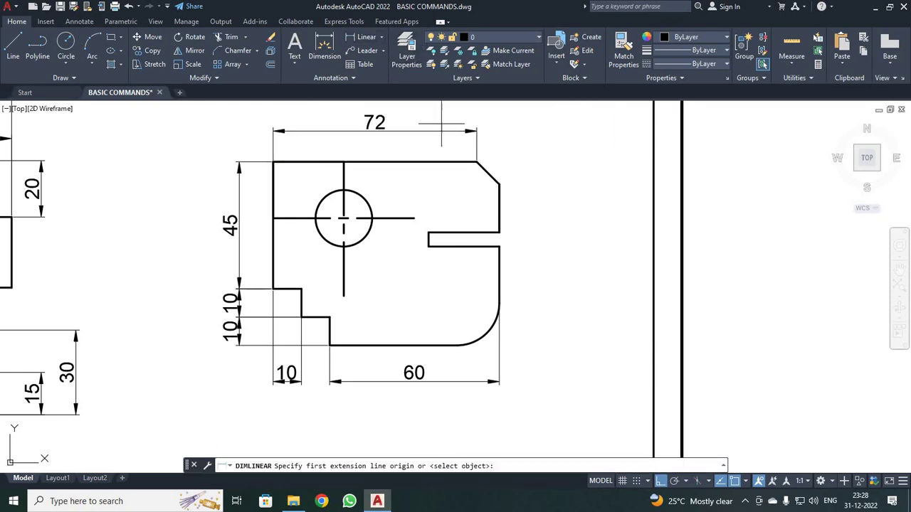
left_click(477, 162)
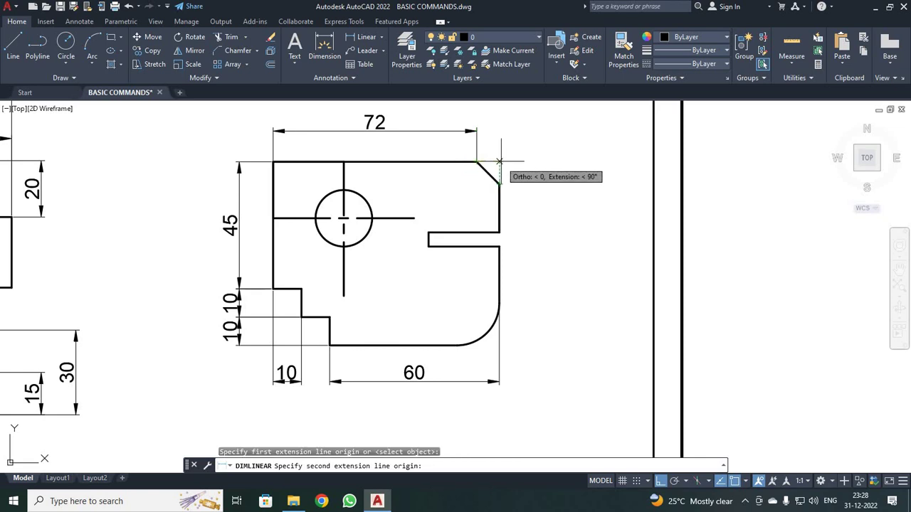
left_click(499, 162)
scroll(498, 138, "up", 2)
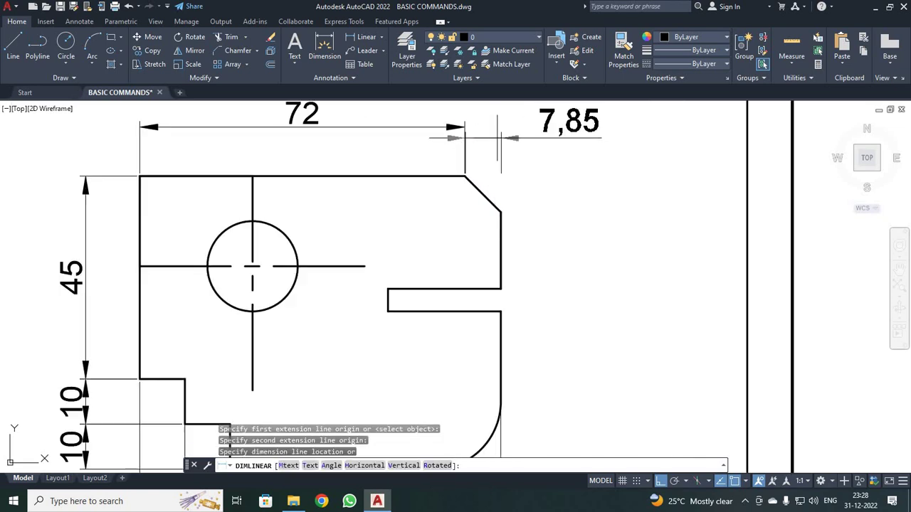
key("Escape")
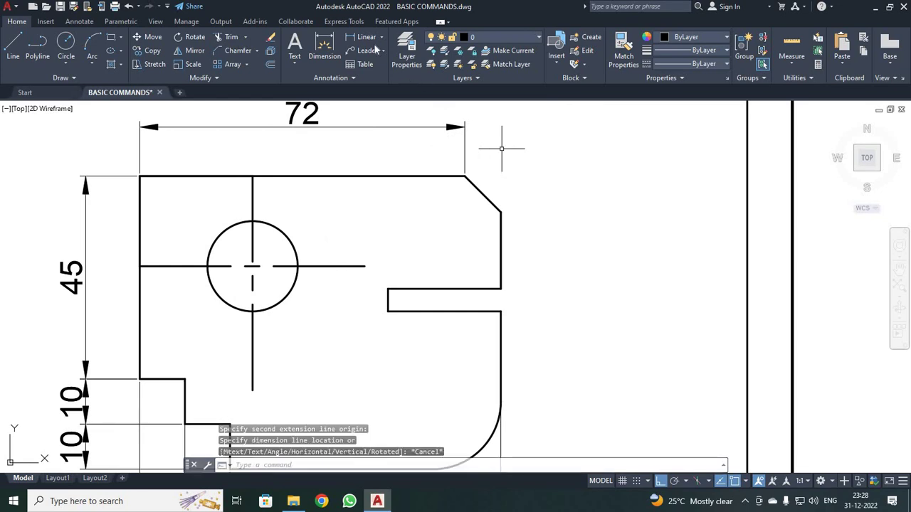
Step: Dimension the chamfer's horizontal length in line with the top edge's dimension, and its vertical length outside the right edge
left_click(362, 37)
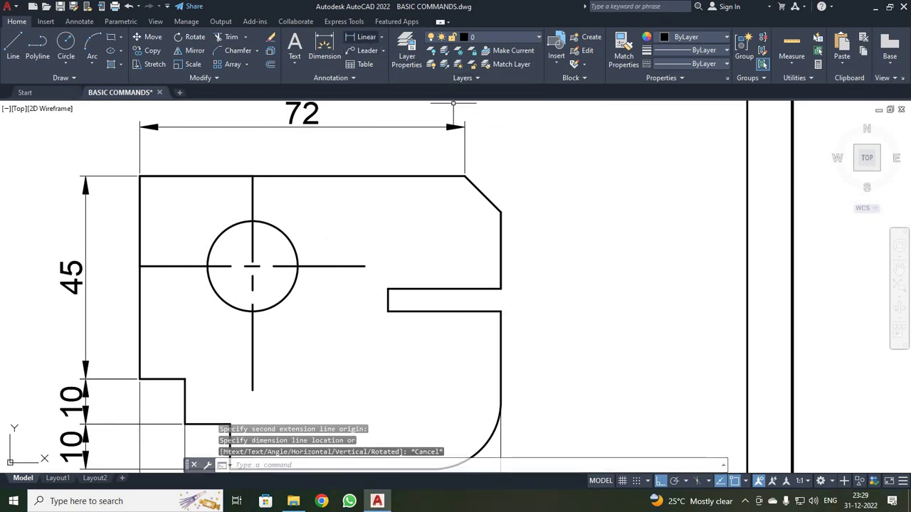
left_click(464, 176)
left_click(501, 211)
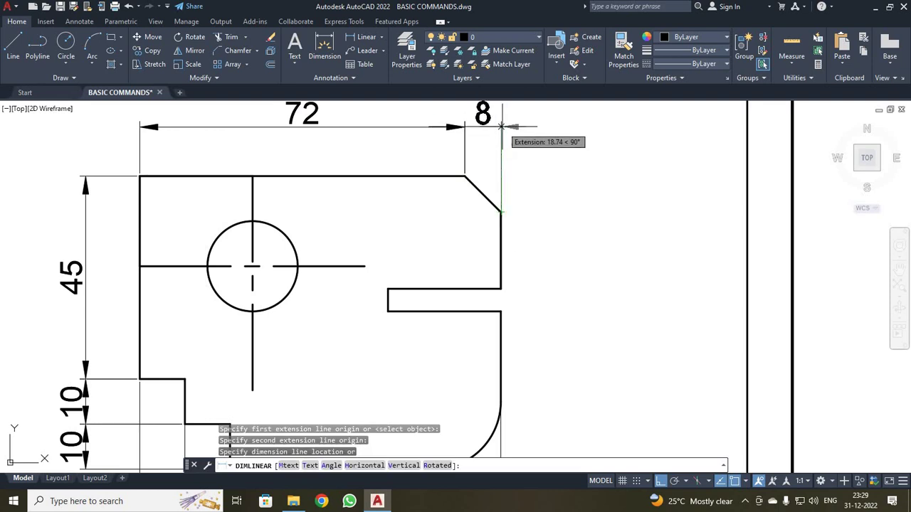
left_click(500, 126)
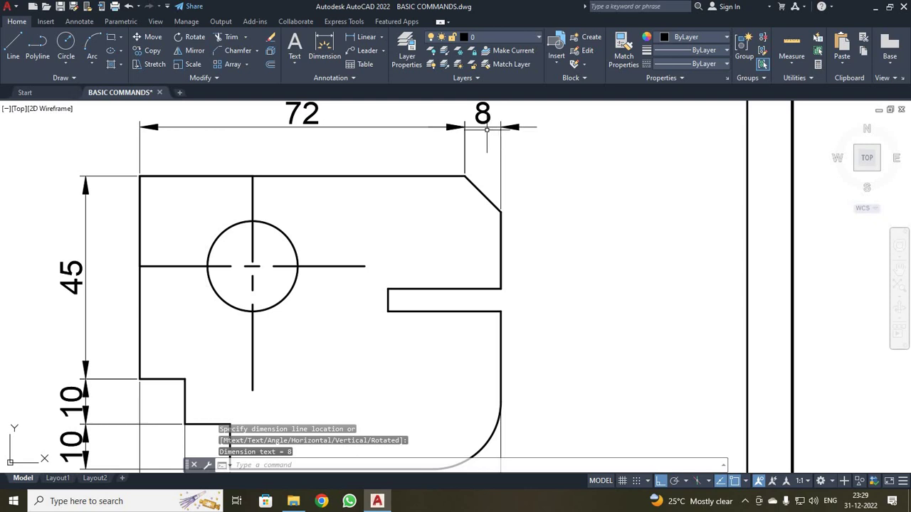
left_click(361, 37)
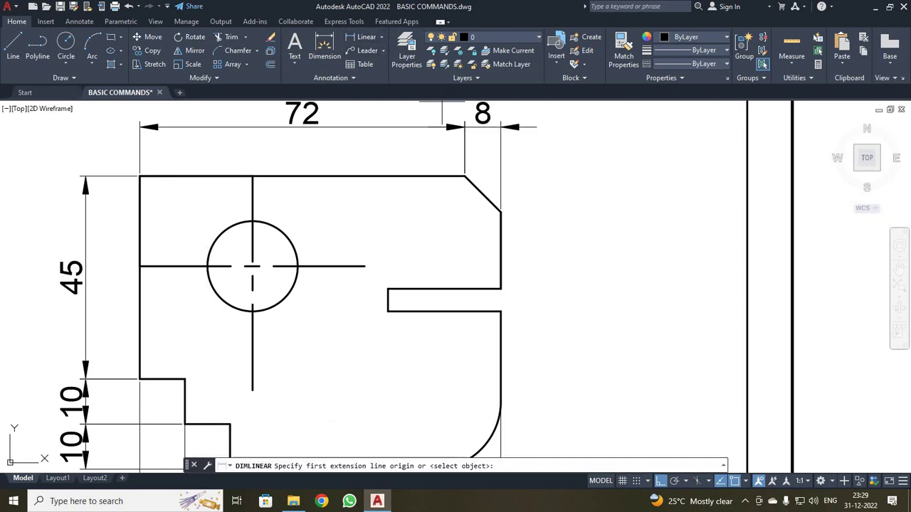
left_click(464, 175)
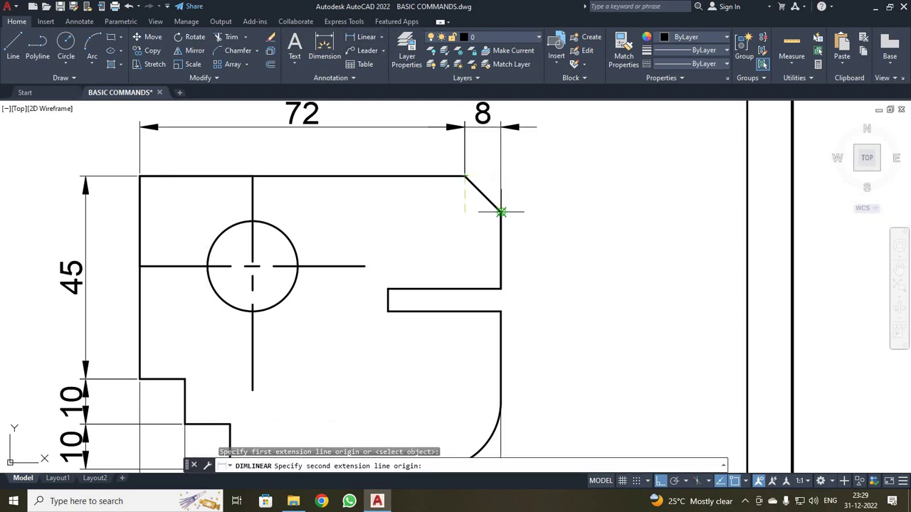
left_click(501, 211)
left_click(548, 211)
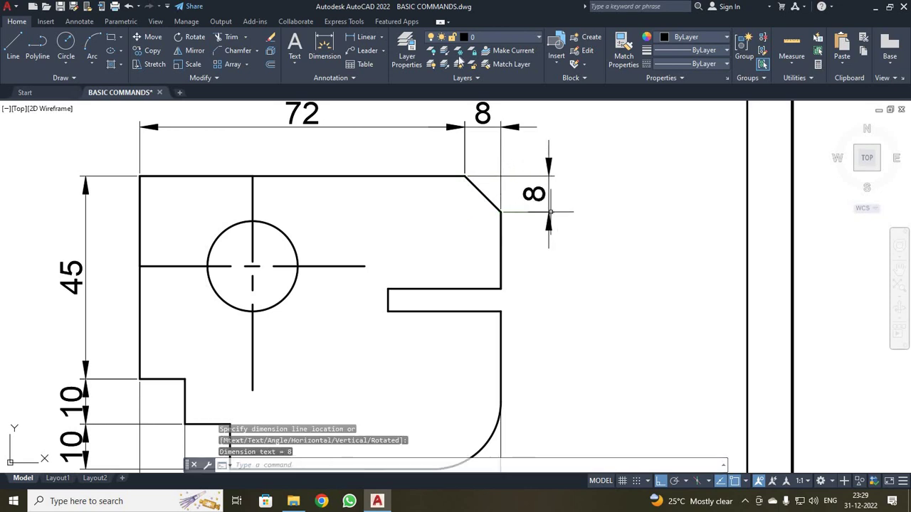
left_click(362, 37)
left_click(501, 211)
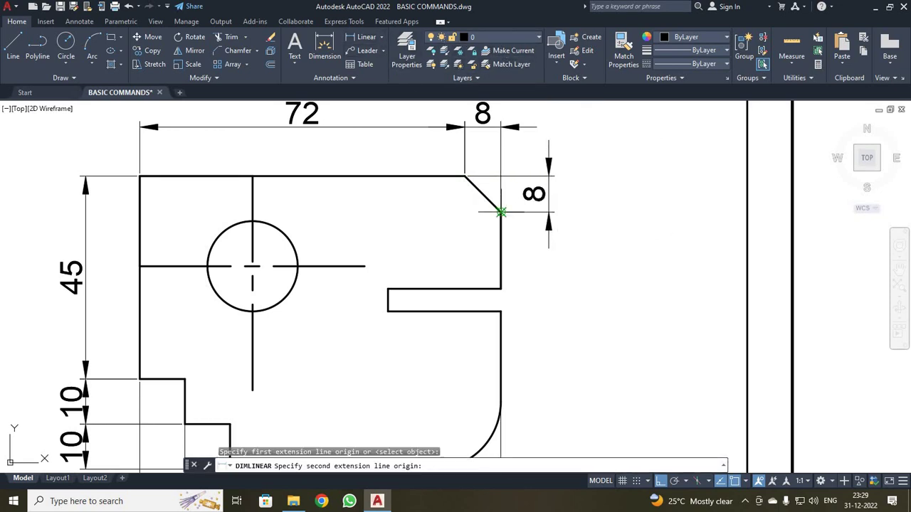
left_click(501, 288)
scroll(543, 283, "up", 2)
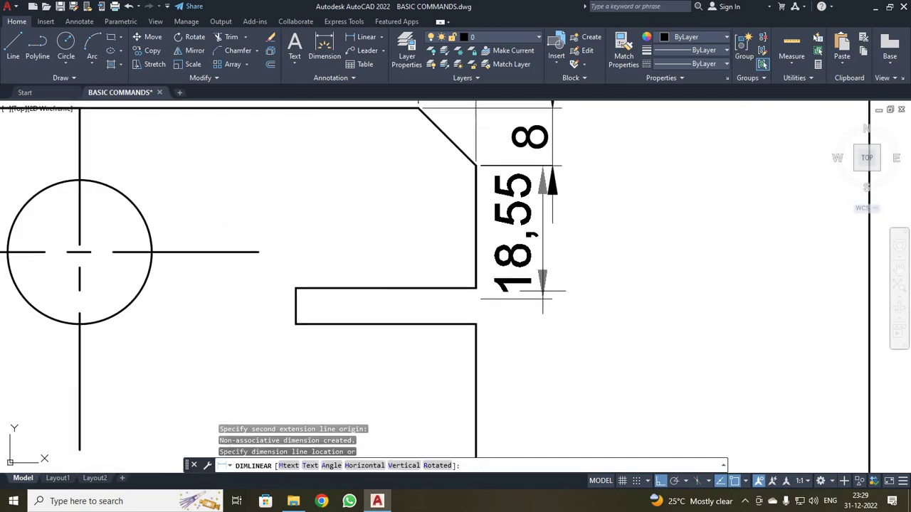
key("Escape")
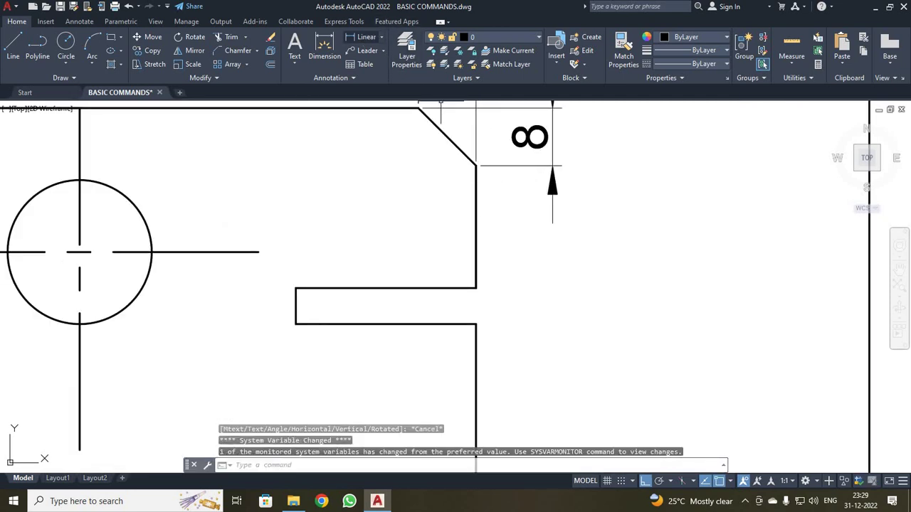
Step: Dimension the right-edge segment between the chamfer's lower end and the slot's upper side, lined up with the chamfer's vertical dimension
key("Return")
scroll(477, 164, "up", 2)
left_click(476, 163)
scroll(482, 258, "down", 3)
left_click(488, 318)
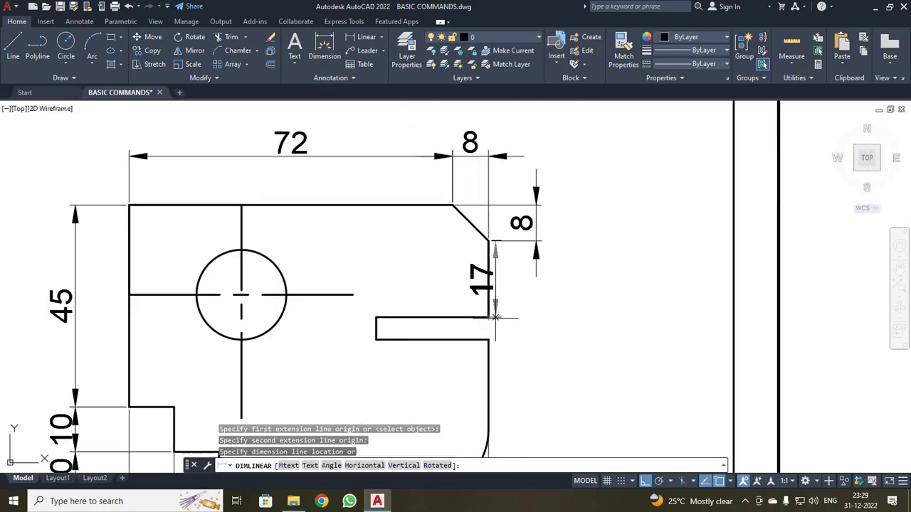
left_click(535, 318)
scroll(656, 325, "up", 2)
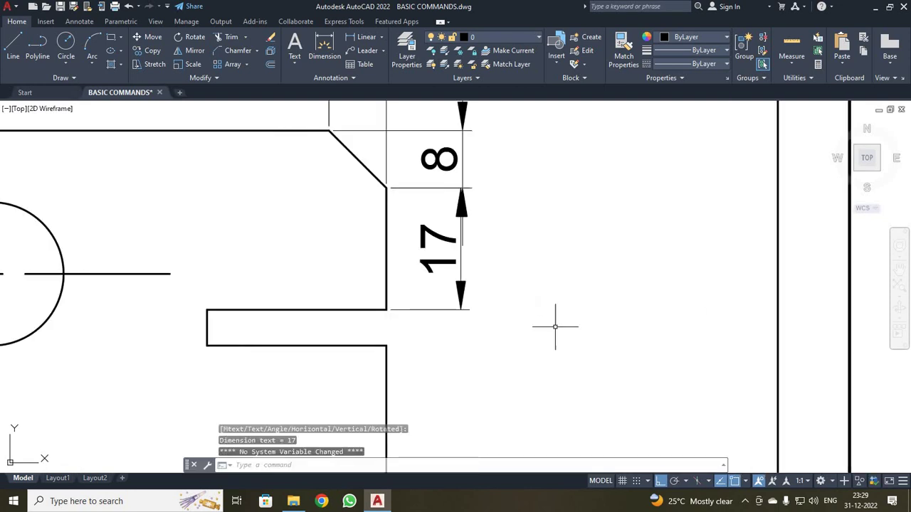
Step: Replace the right-edge dimension between the chamfer and the slot with one exactly in line with the chamfer's vertical dimension
scroll(464, 301, "up", 3)
scroll(465, 305, "down", 4)
scroll(469, 311, "up", 2)
left_click(461, 293)
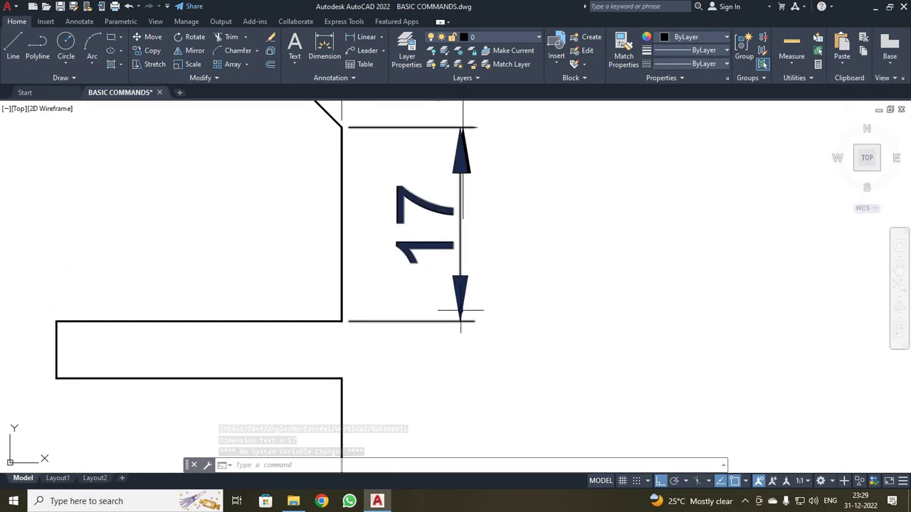
key("Delete")
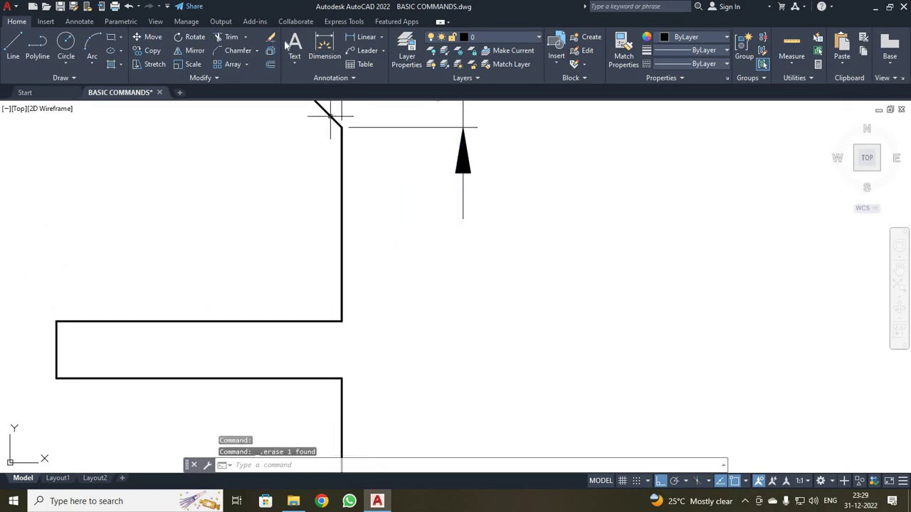
left_click(361, 36)
left_click(342, 128)
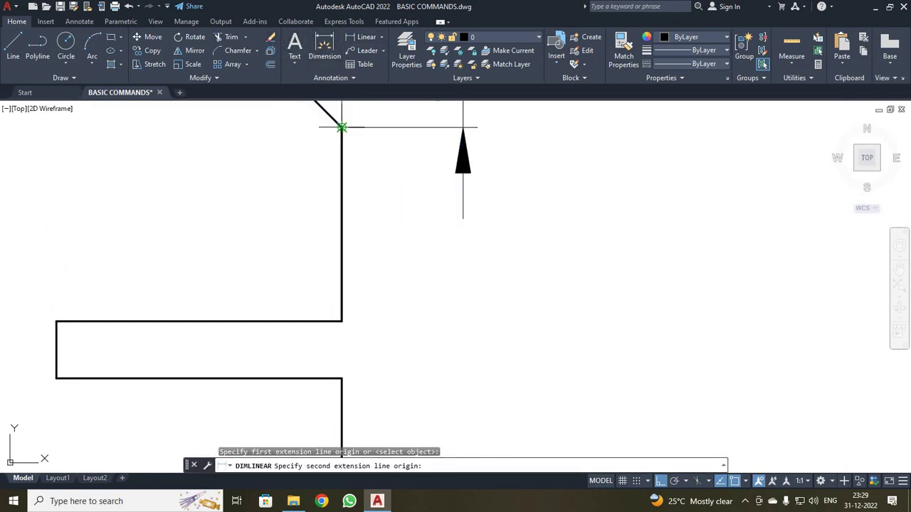
left_click(342, 322)
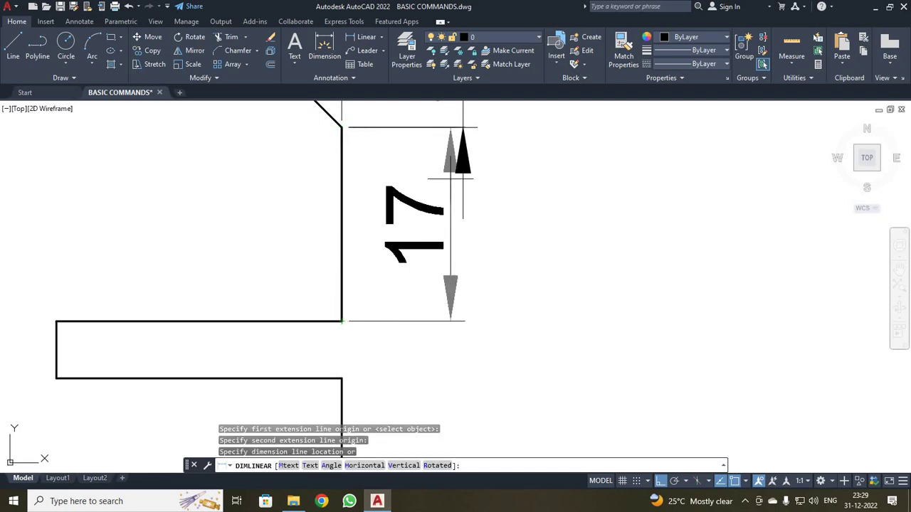
left_click(463, 128)
scroll(510, 249, "down", 5)
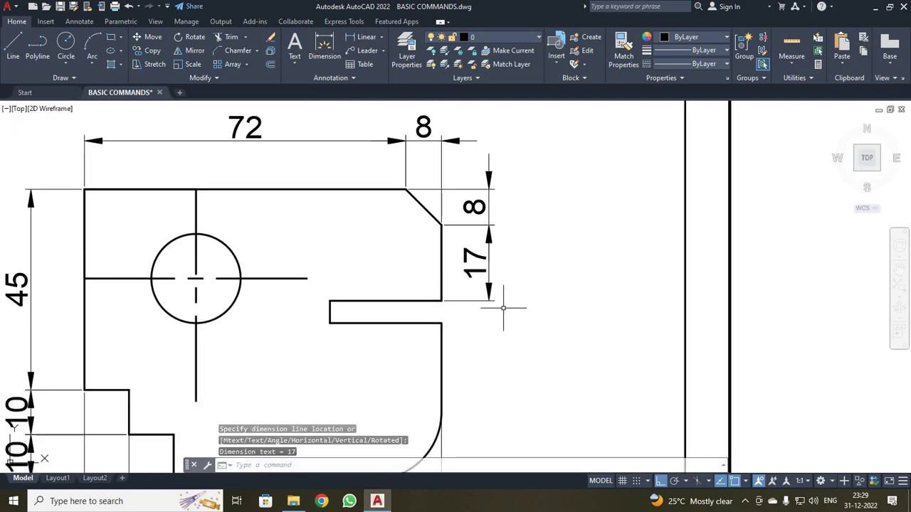
Step: Dimension the slot's width at its open end, in line with the other vertical dimensions outside the right edge
scroll(509, 328, "up", 2)
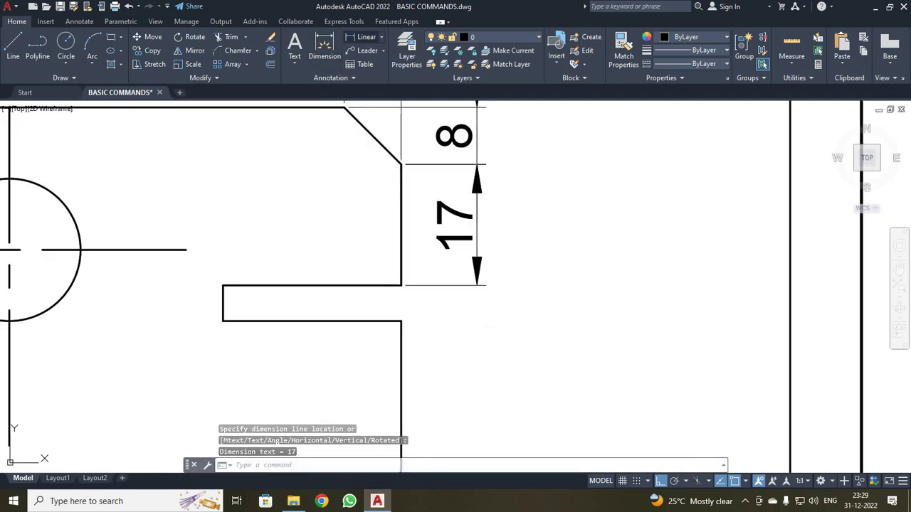
left_click(360, 37)
left_click(401, 285)
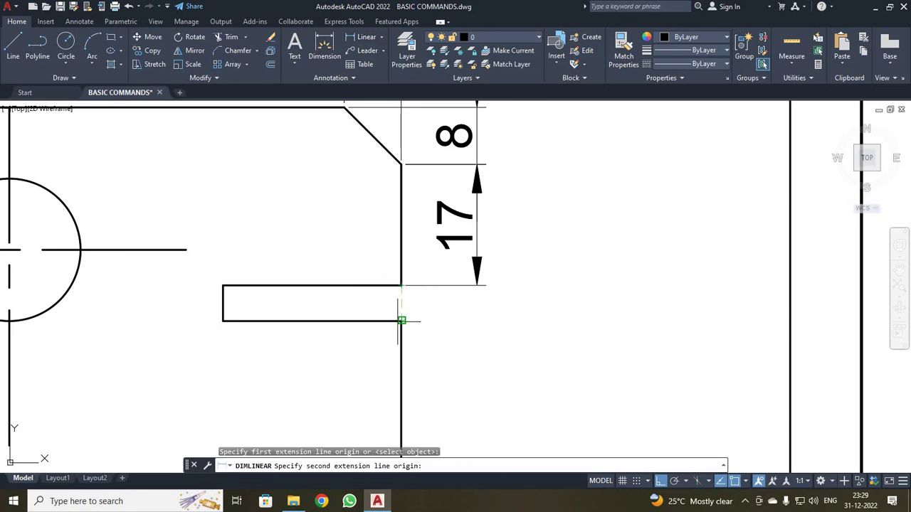
left_click(402, 321)
left_click(478, 313)
scroll(480, 310, "down", 2)
scroll(480, 309, "down", 2)
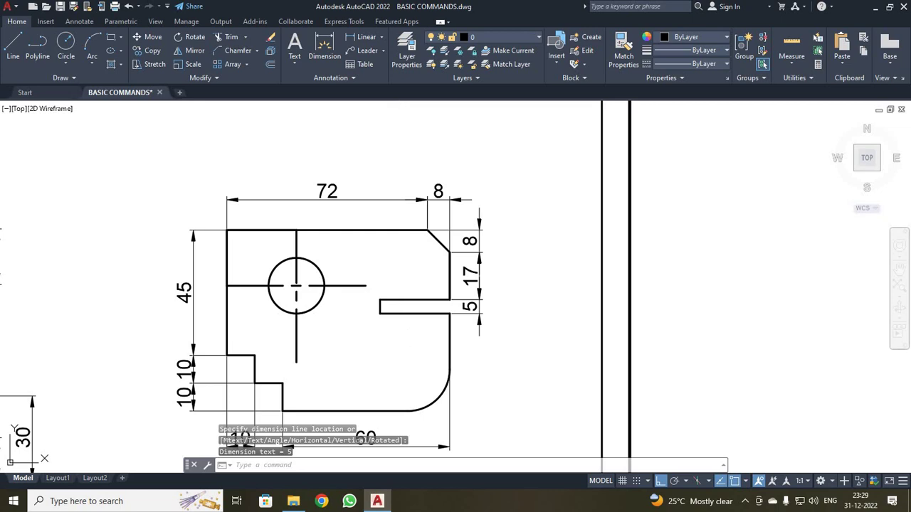
middle_click_drag(417, 376, 446, 358)
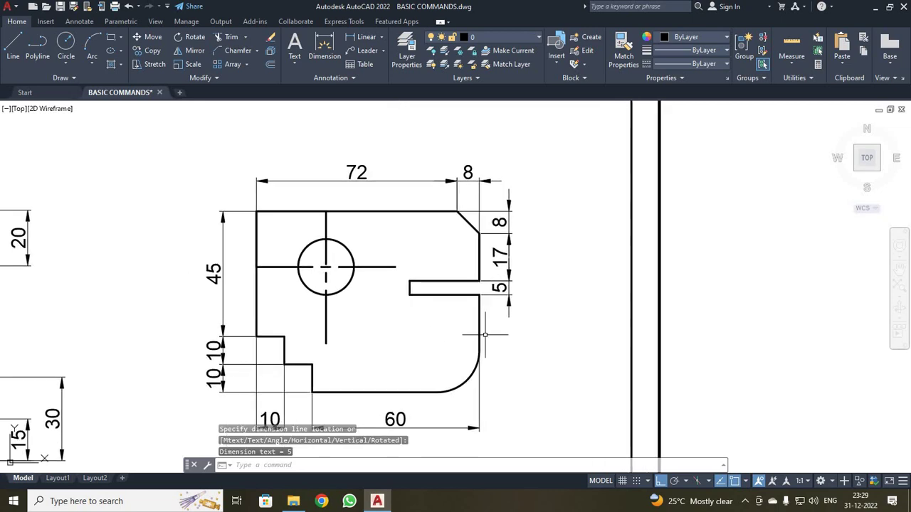
Step: Add a radius dimension to the lower-right corner fillet, placing its text outside the part
left_click(382, 37)
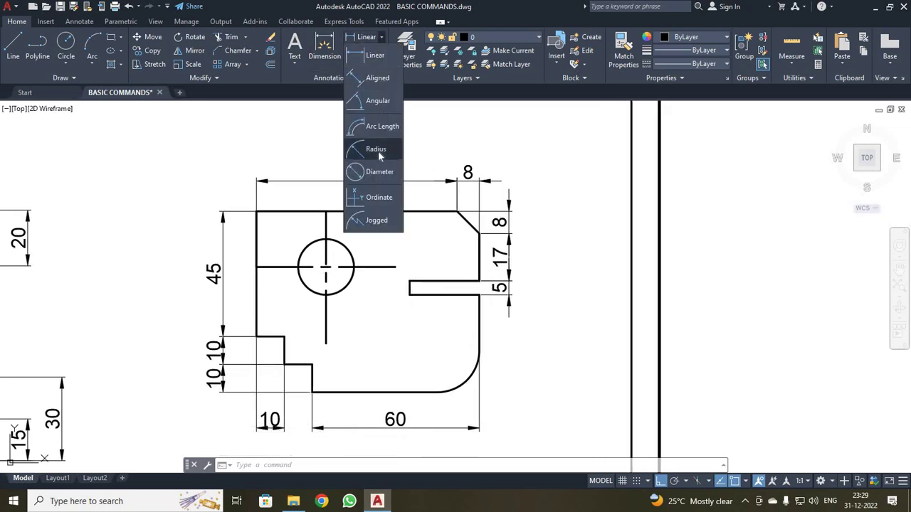
left_click(378, 150)
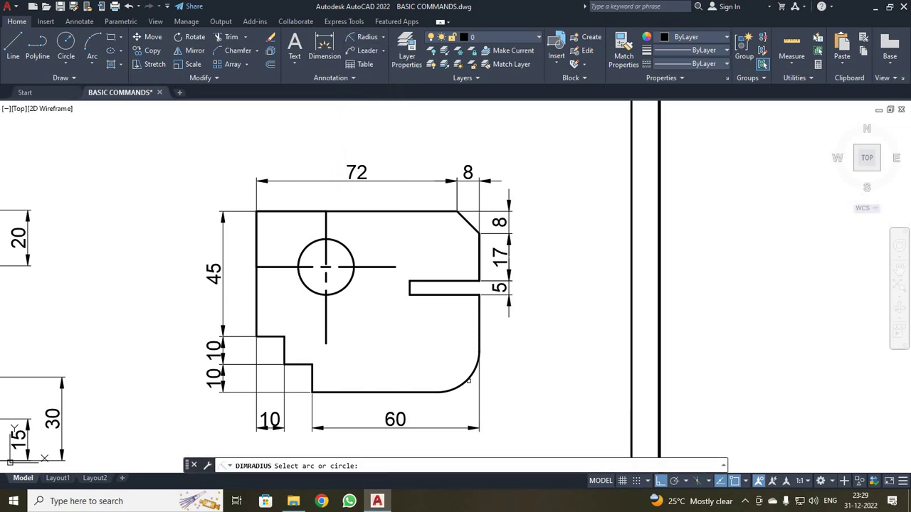
left_click(466, 381)
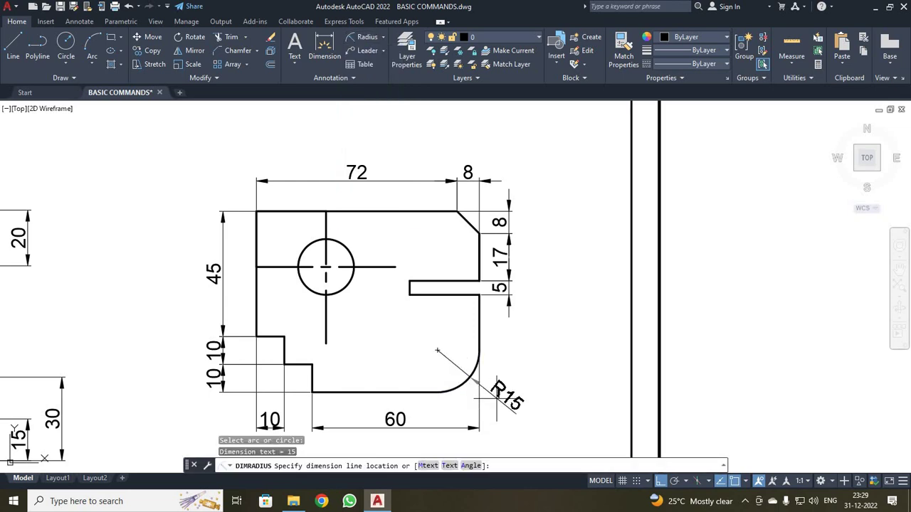
left_click(539, 424)
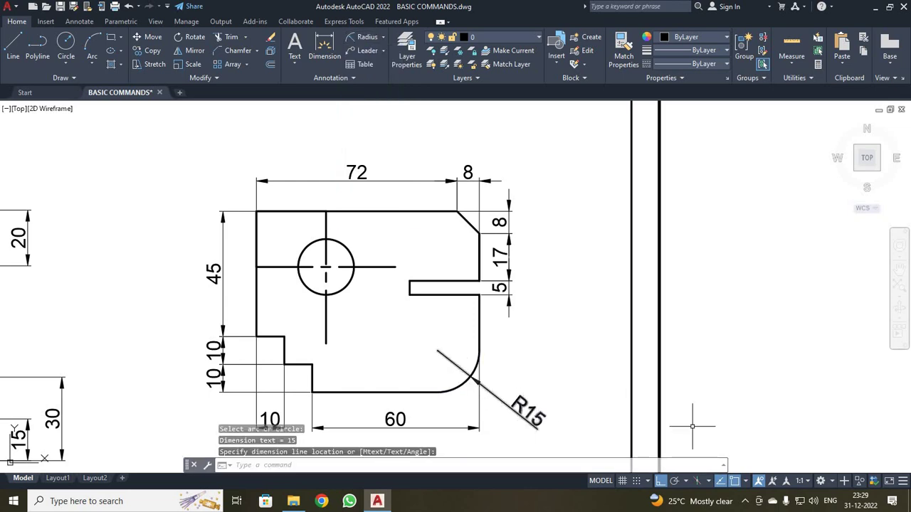
Step: Add a diameter dimension to the hole, placing its text outside the part beyond the upper-left corner
left_click(383, 37)
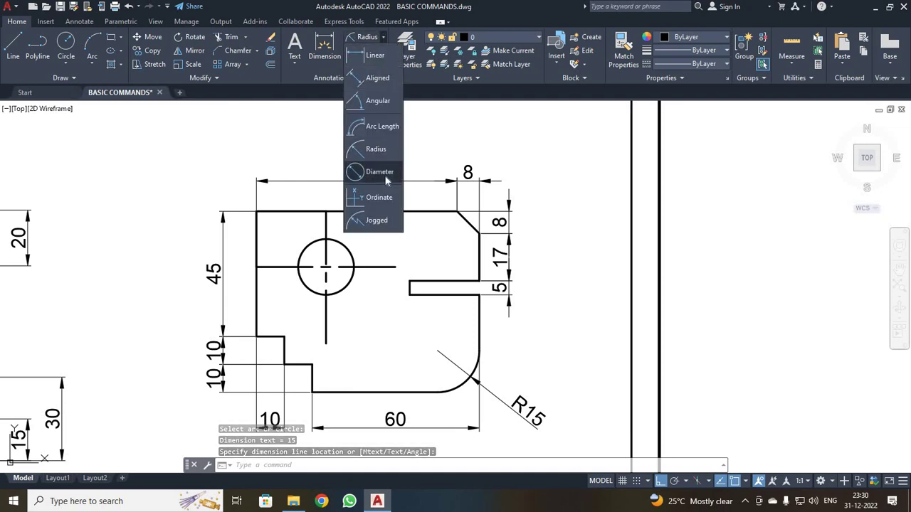
left_click(386, 176)
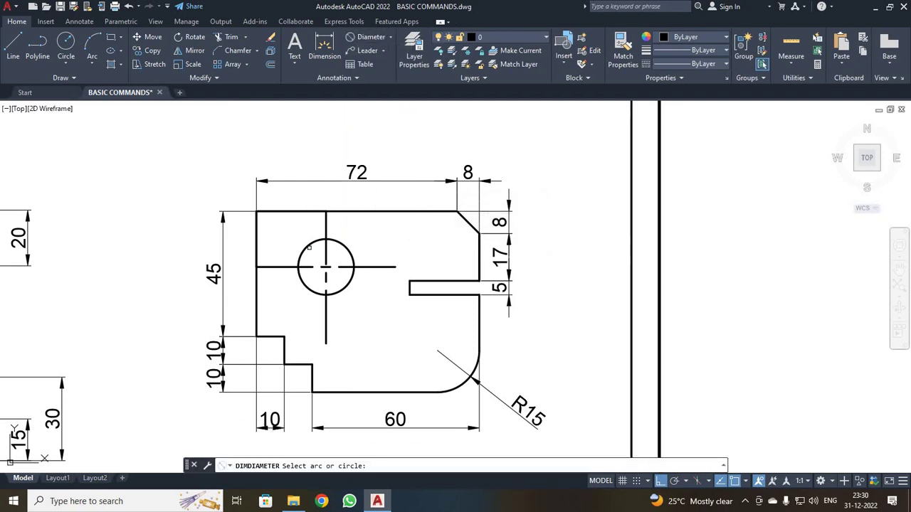
left_click(308, 247)
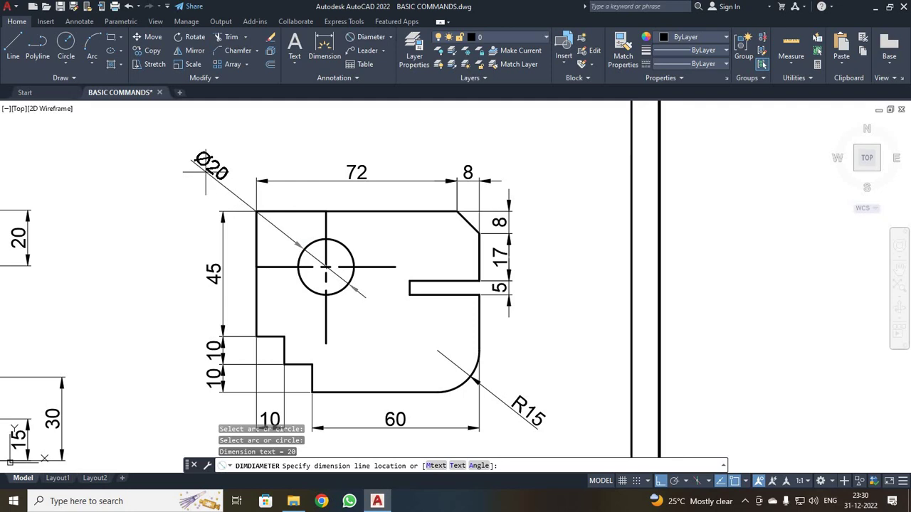
left_click(205, 171)
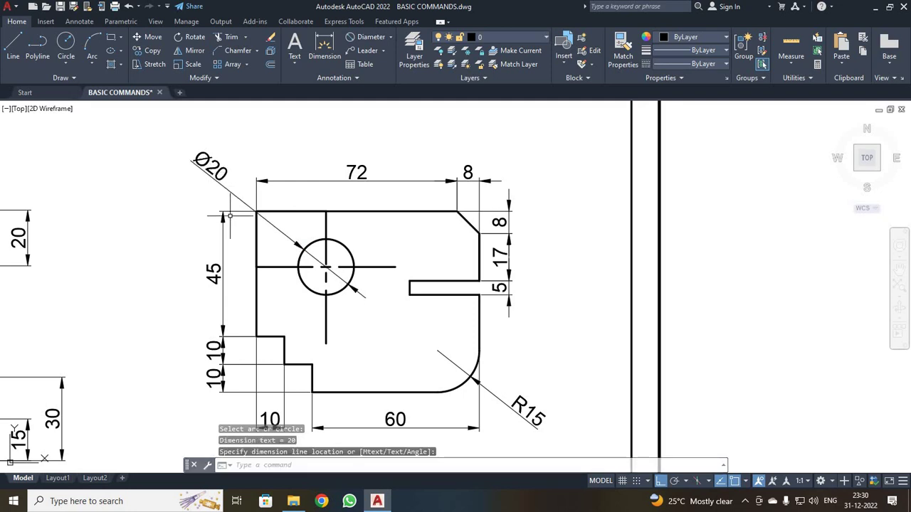
Step: Erase the reference slide image beside the title-block sheet and zoom to all of the remaining drawing
type("z")
key("Return")
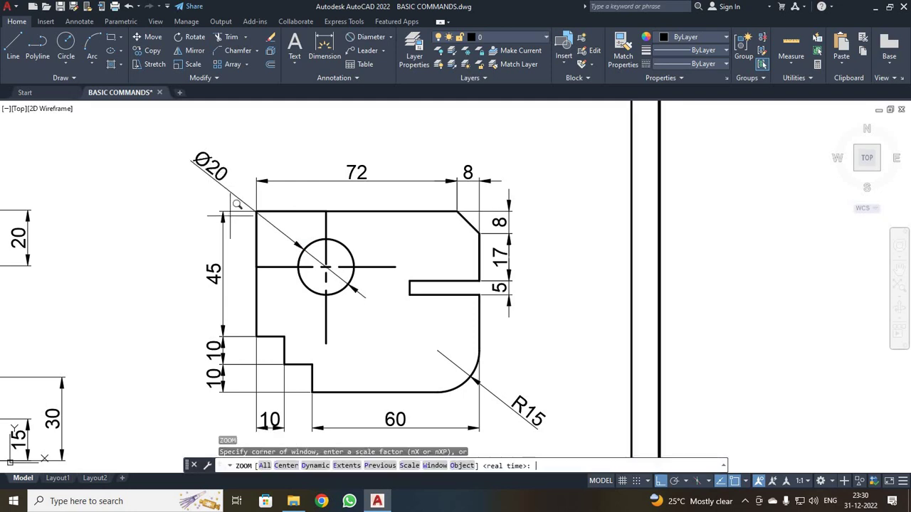
type("A")
key("Return")
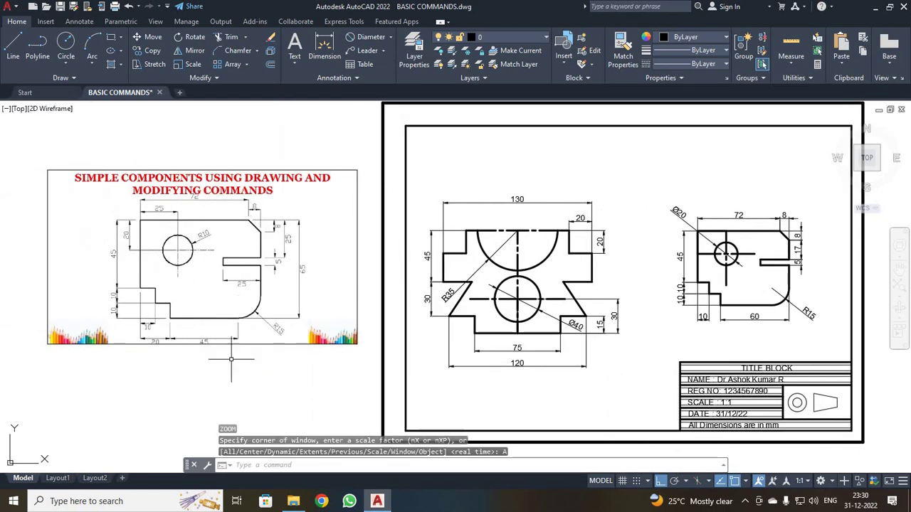
left_click(253, 345)
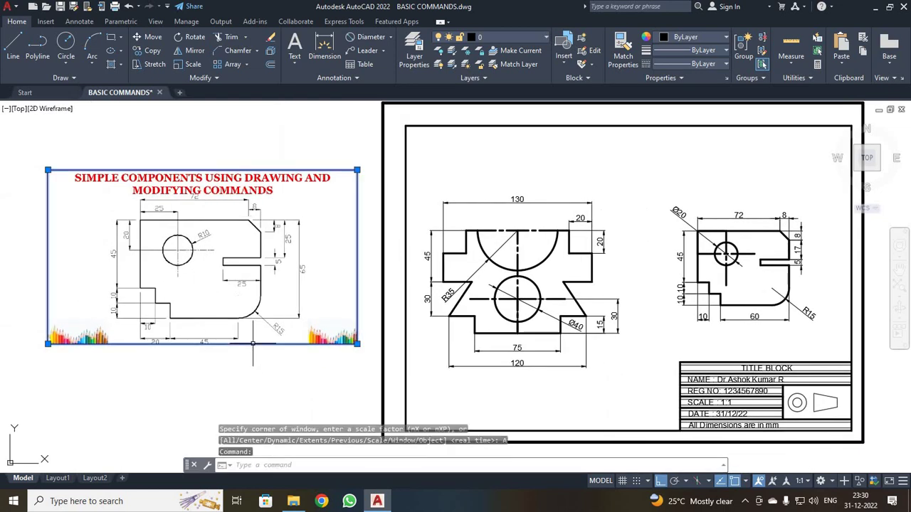
key("Delete")
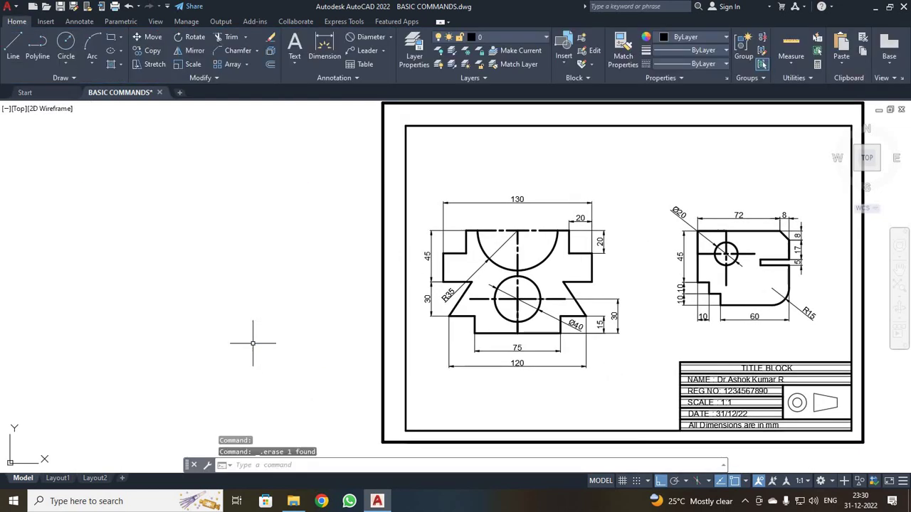
type("z")
key("Return")
type("A")
key("Return")
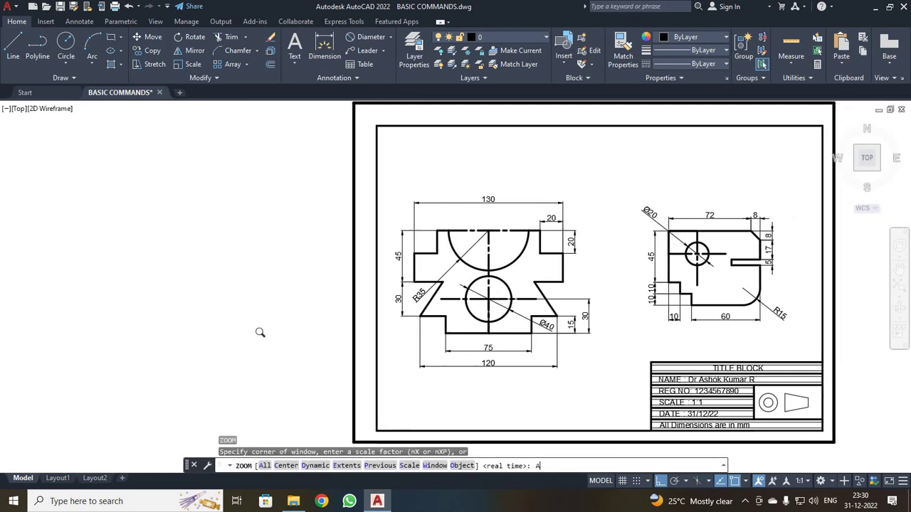